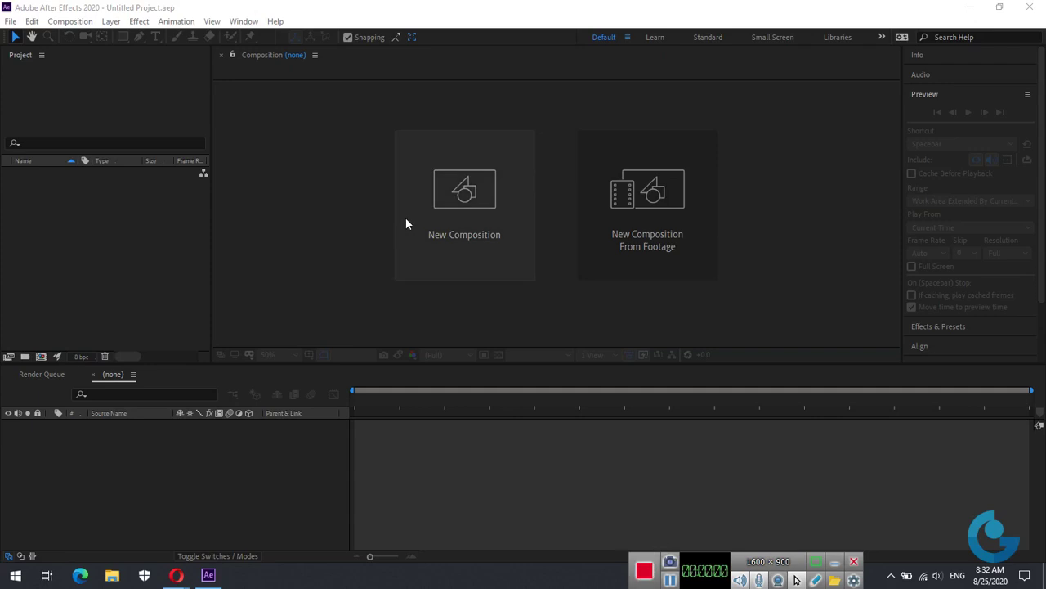
Step: Create Comp 1 at 1280×720, 29.97 fps, using the HDV/HDTV 720 preset
click(458, 200)
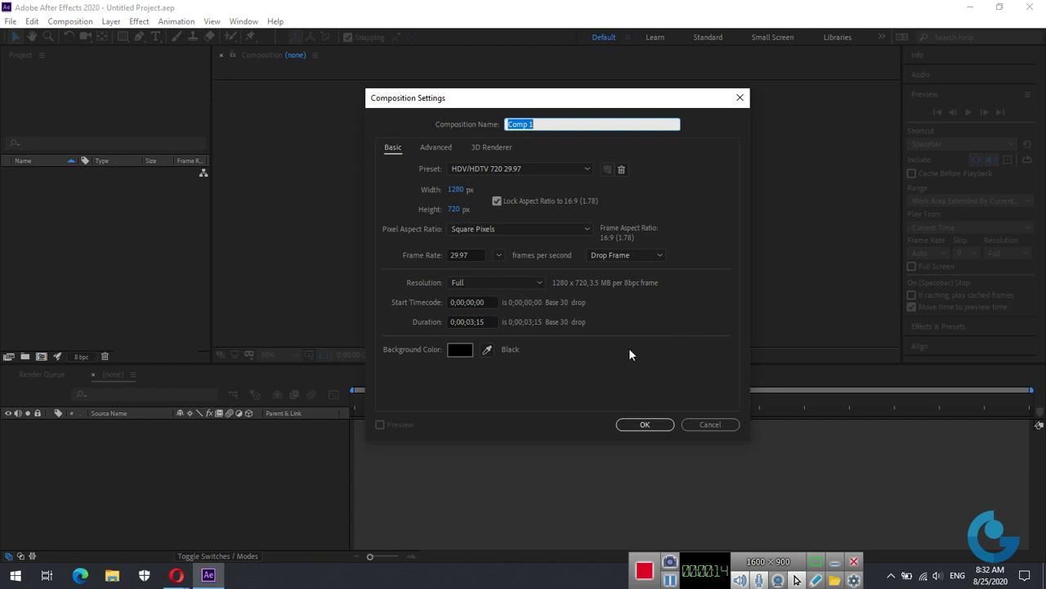
click(646, 424)
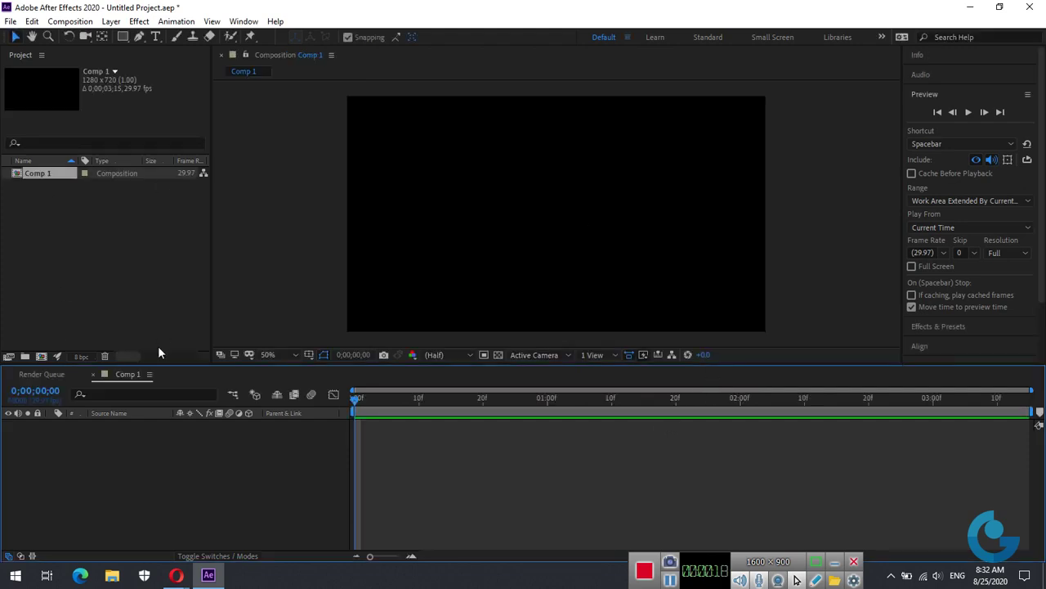
Step: Add an empty Shape Layer 1 to Comp 1 via Layer > New > Shape Layer
right_click(152, 449)
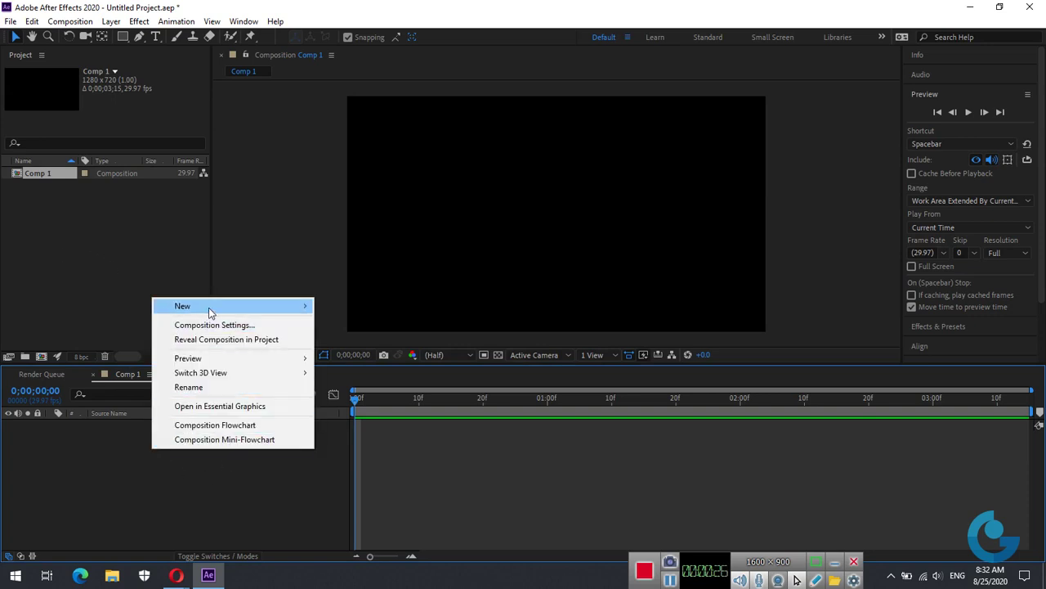
mouse_move(209, 311)
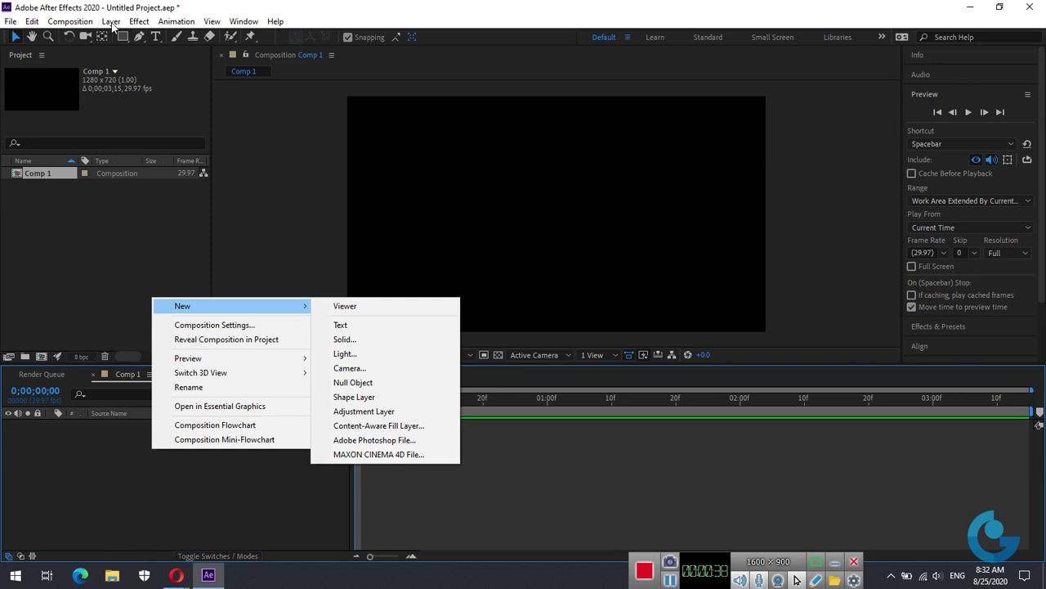
click(111, 21)
mouse_move(126, 35)
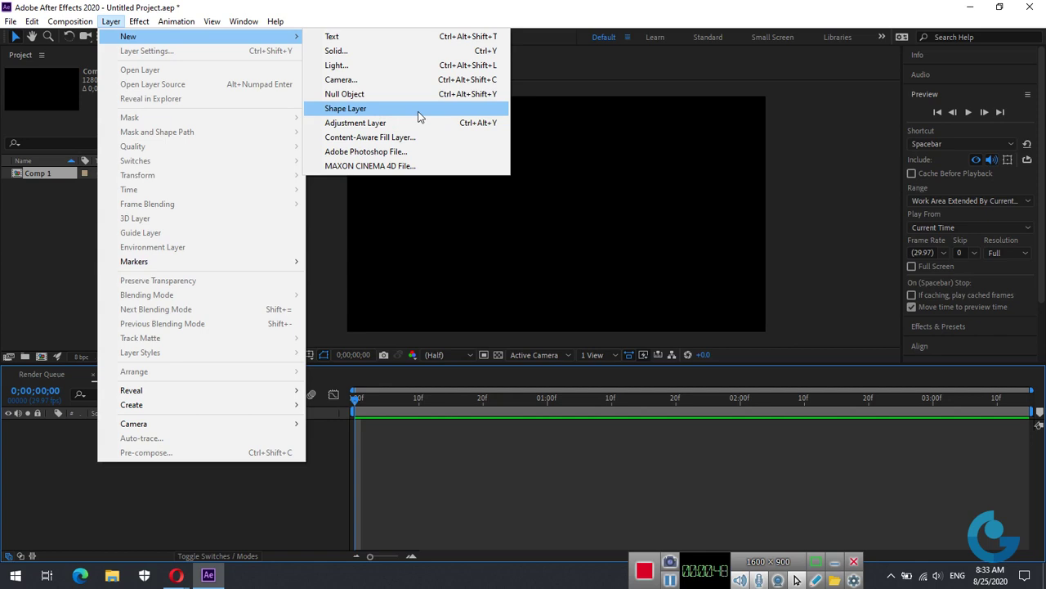
click(353, 113)
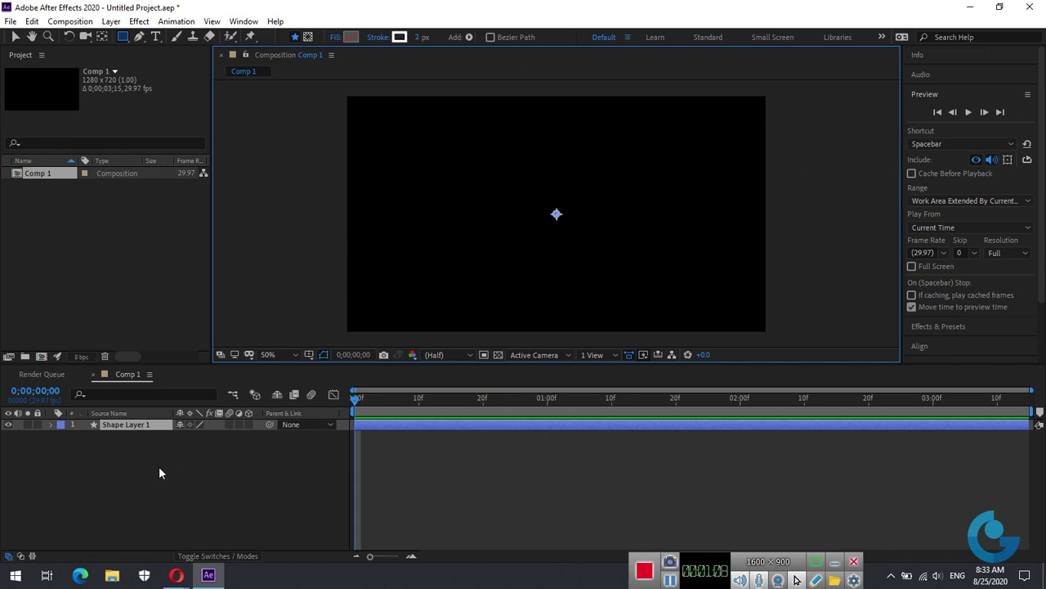
Step: Expand Shape Layer 1's contents and add a Rectangle Path 1 from the Add menu
click(51, 426)
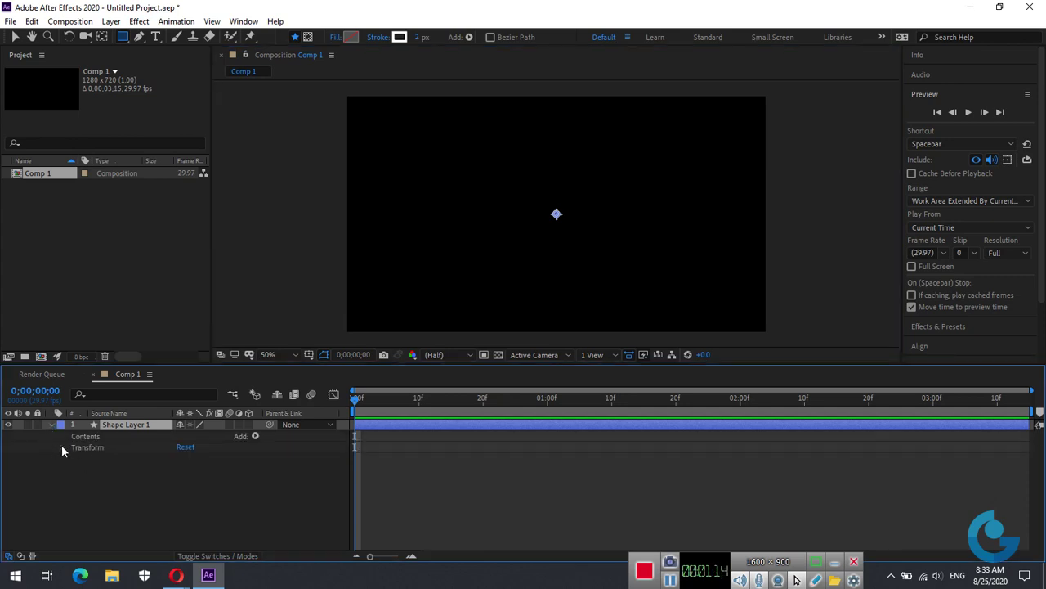
click(62, 446)
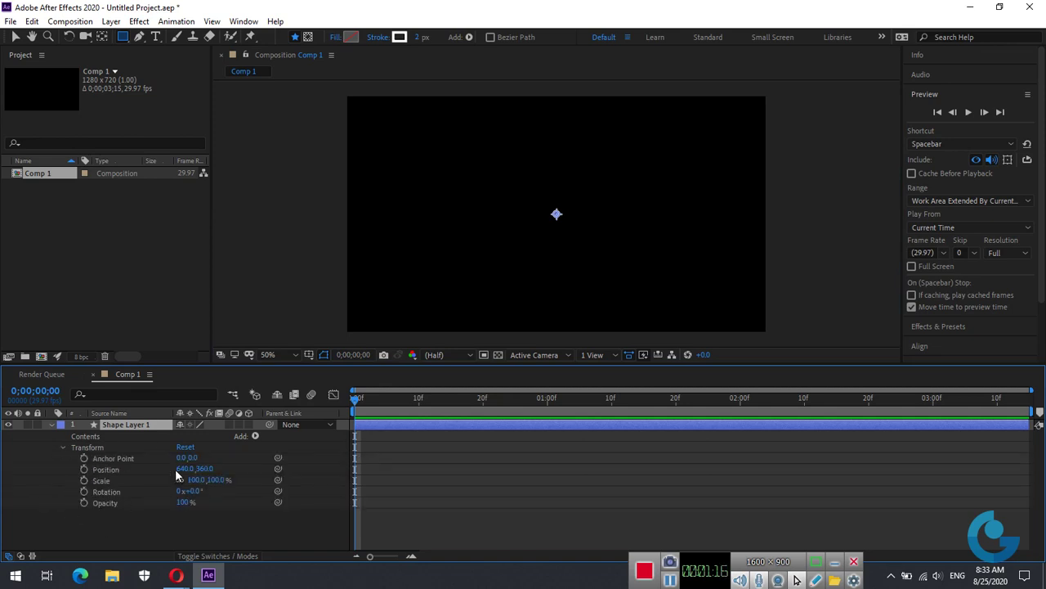
click(62, 446)
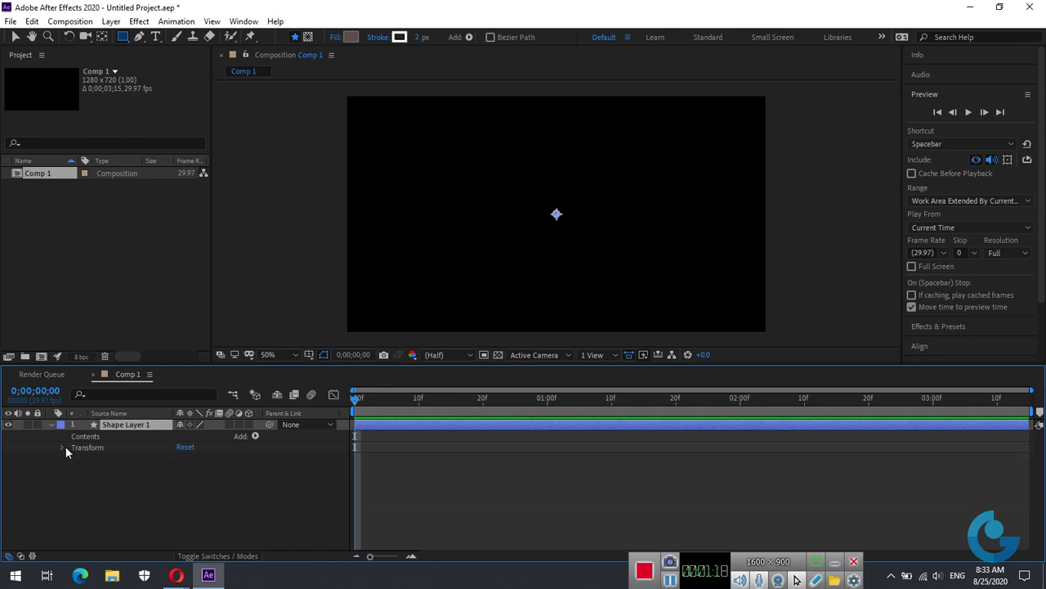
click(255, 436)
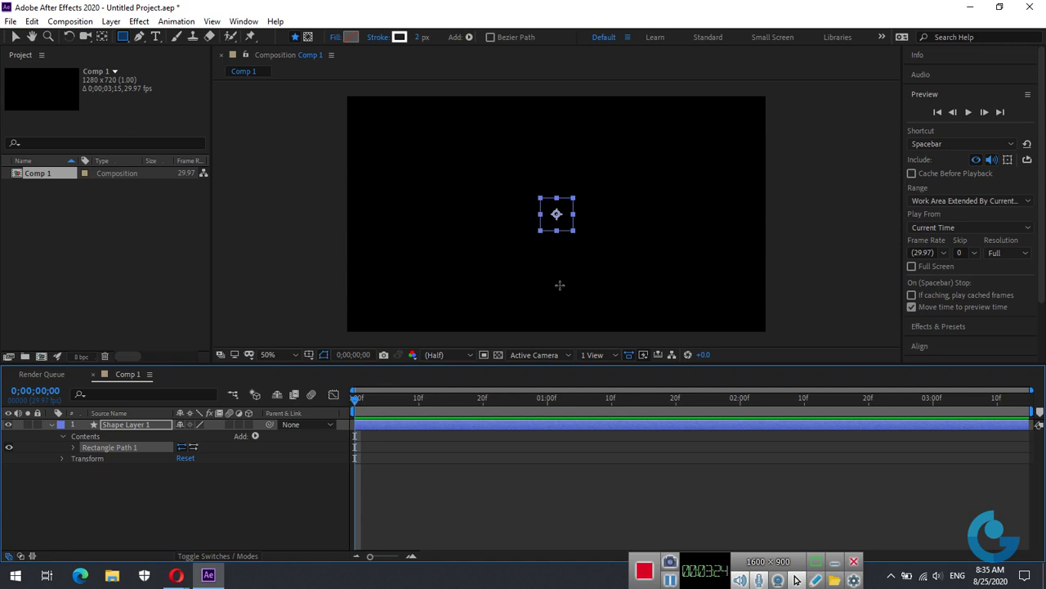
Step: Add Fill 1 (red) and Stroke 1 to Shape Layer 1's contents
click(439, 488)
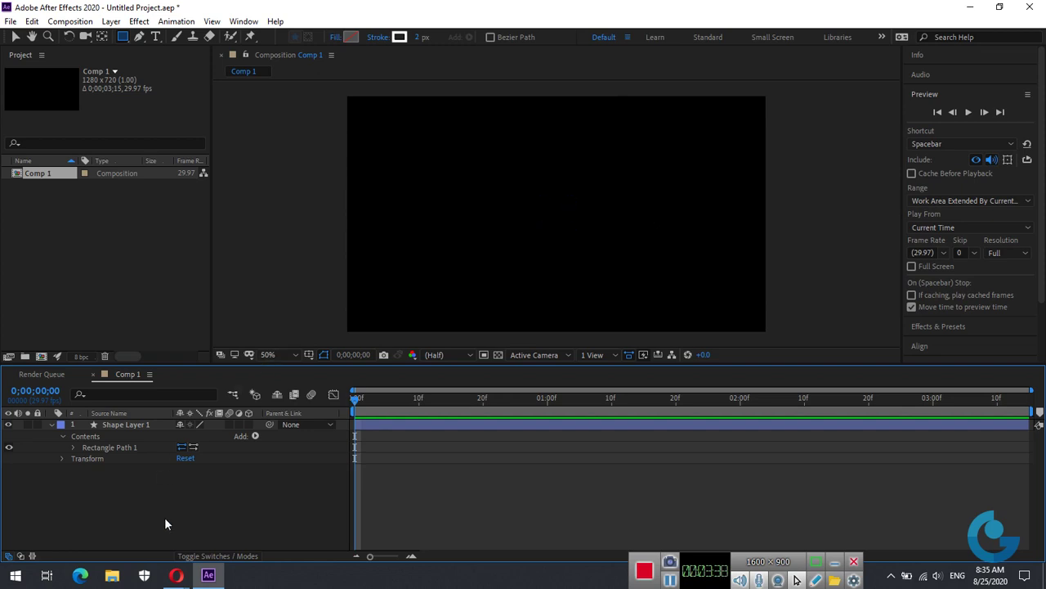
click(255, 436)
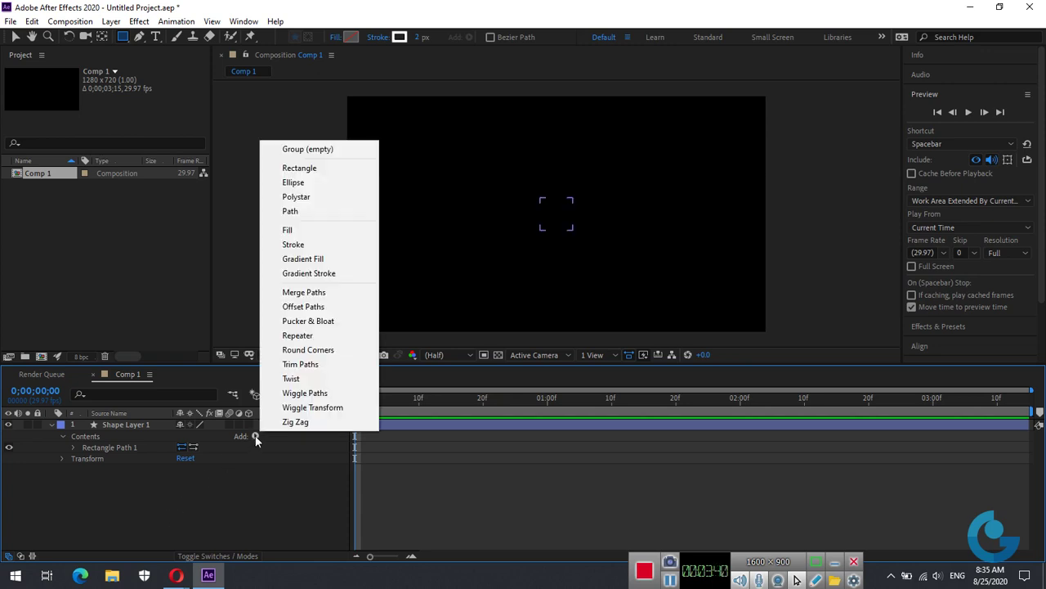
click(301, 235)
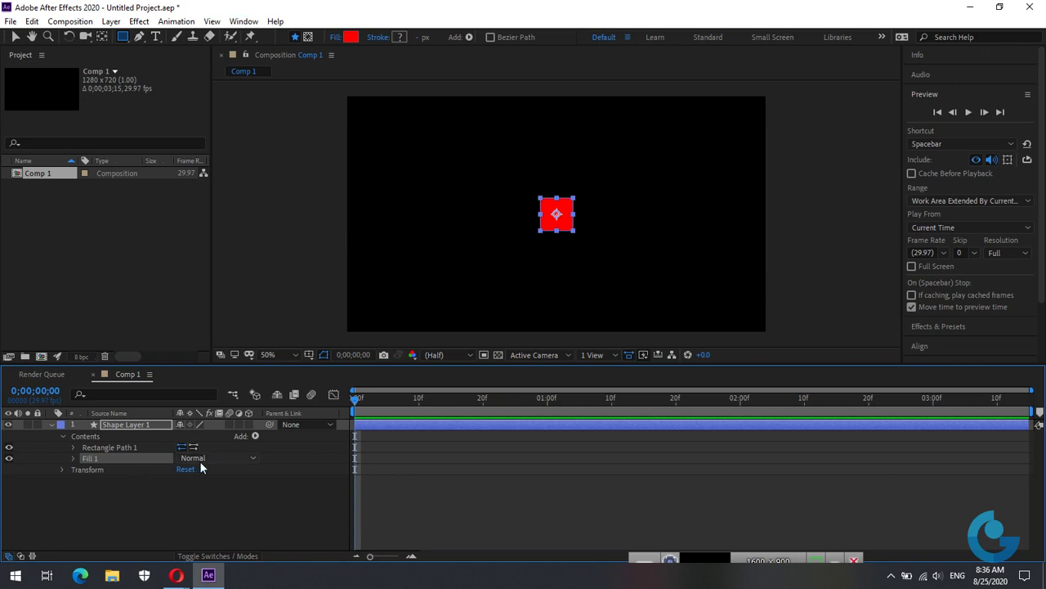
click(256, 437)
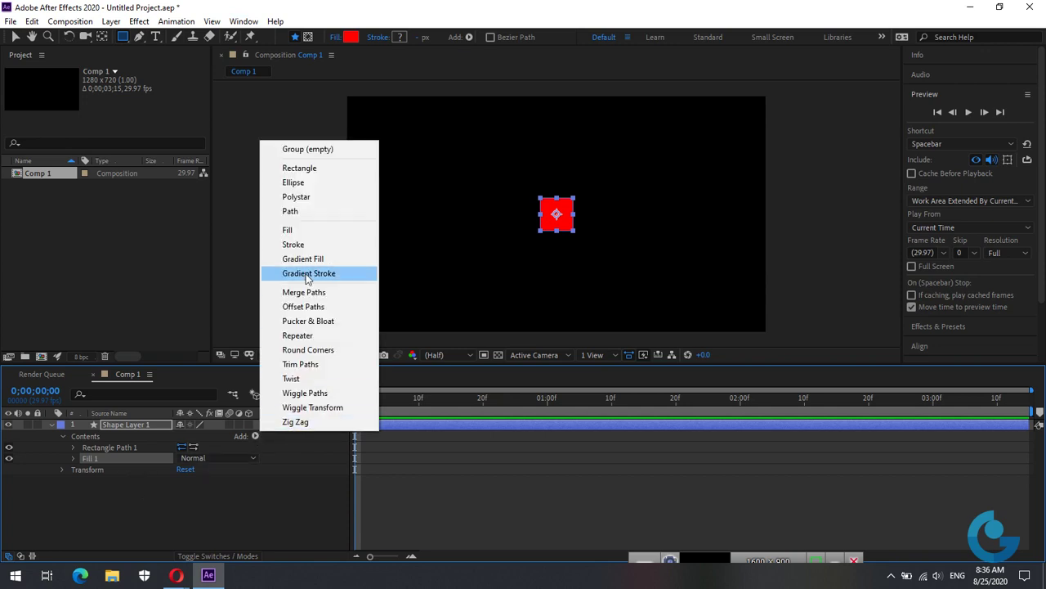
click(304, 245)
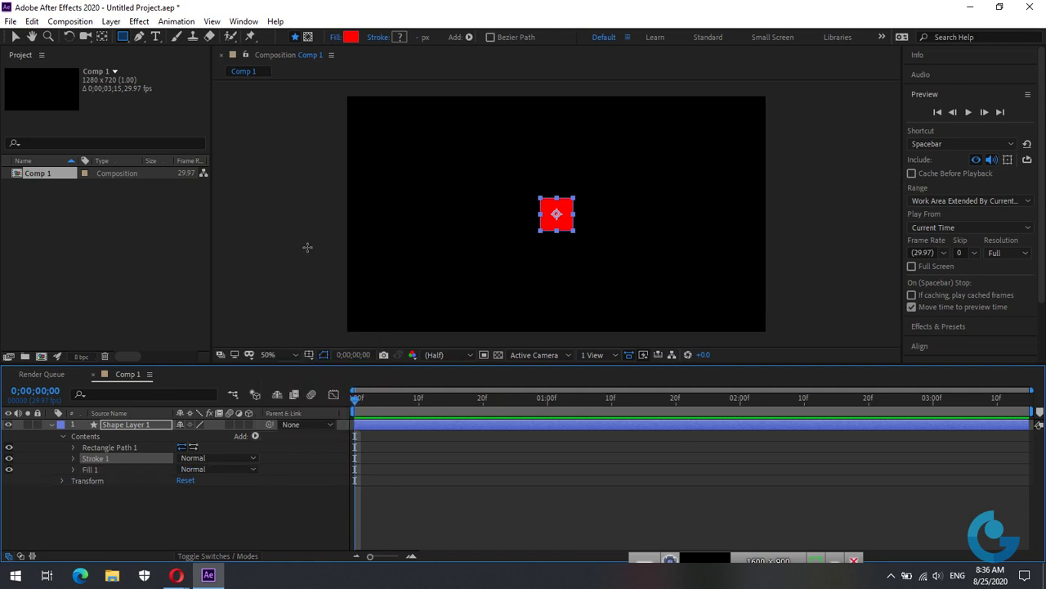
Step: At 200% zoom, resize Rectangle Path 1 to 126 × 76, centred at 0,0 with sharp corners
key(period)
key(period)
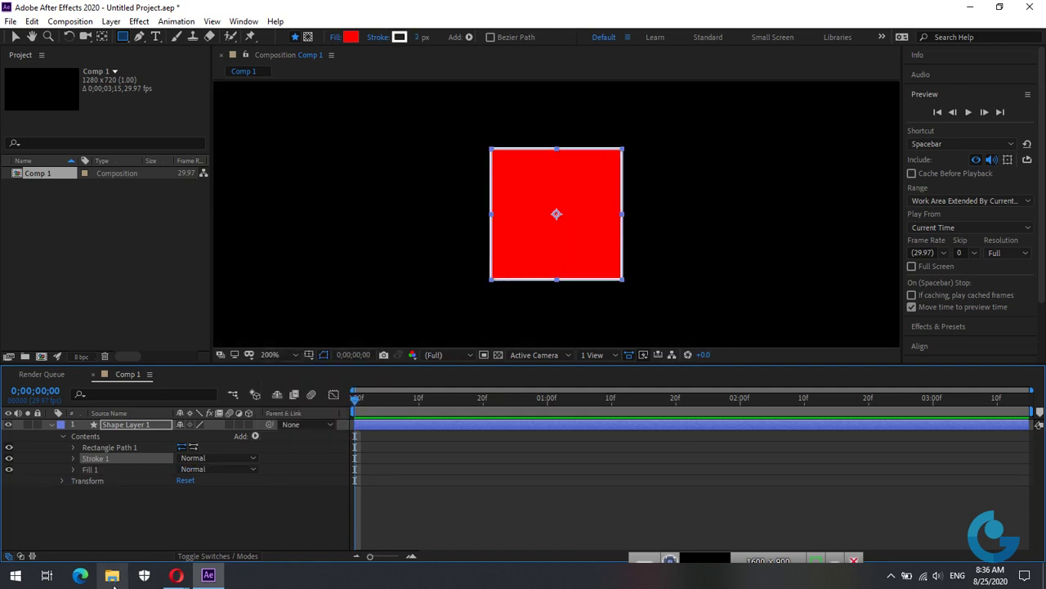
click(71, 447)
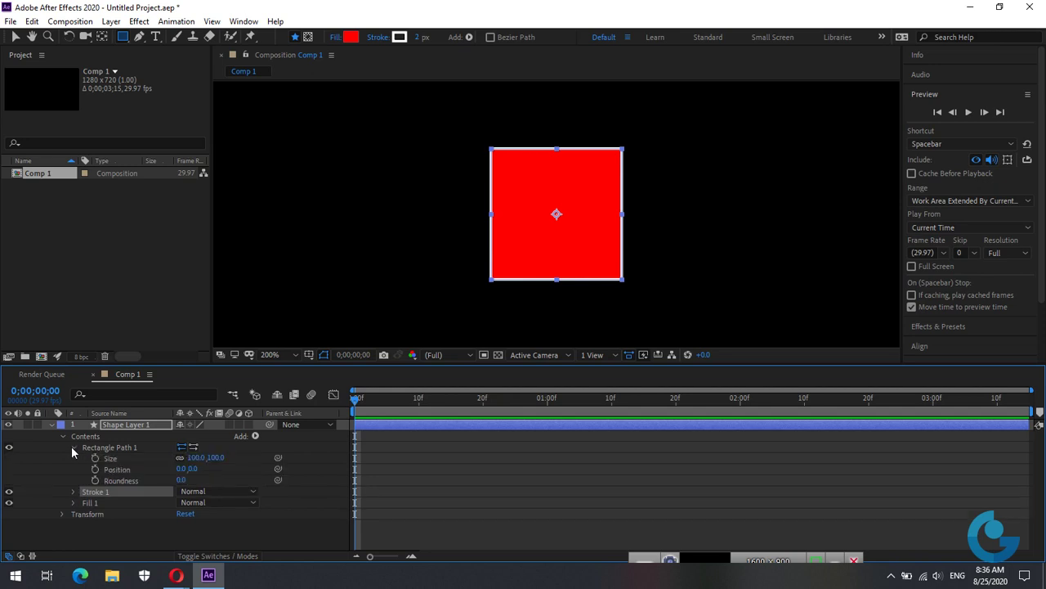
click(180, 458)
mouse_move(194, 457)
mouse_down()
mouse_move(252, 456)
mouse_move(193, 466)
mouse_move(204, 460)
mouse_up()
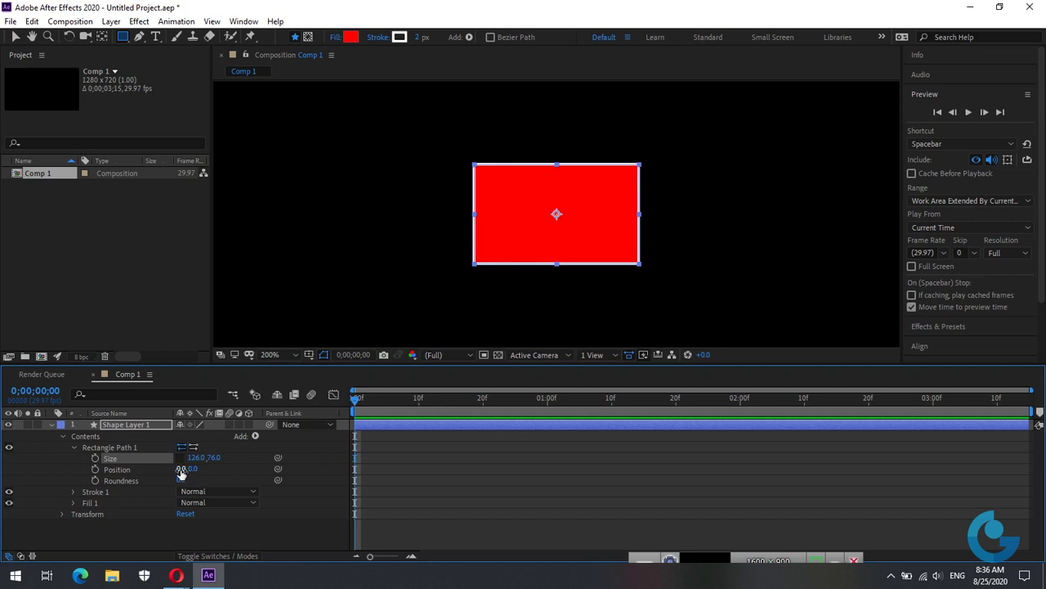
mouse_move(183, 469)
mouse_down()
mouse_move(279, 463)
mouse_move(189, 464)
mouse_up()
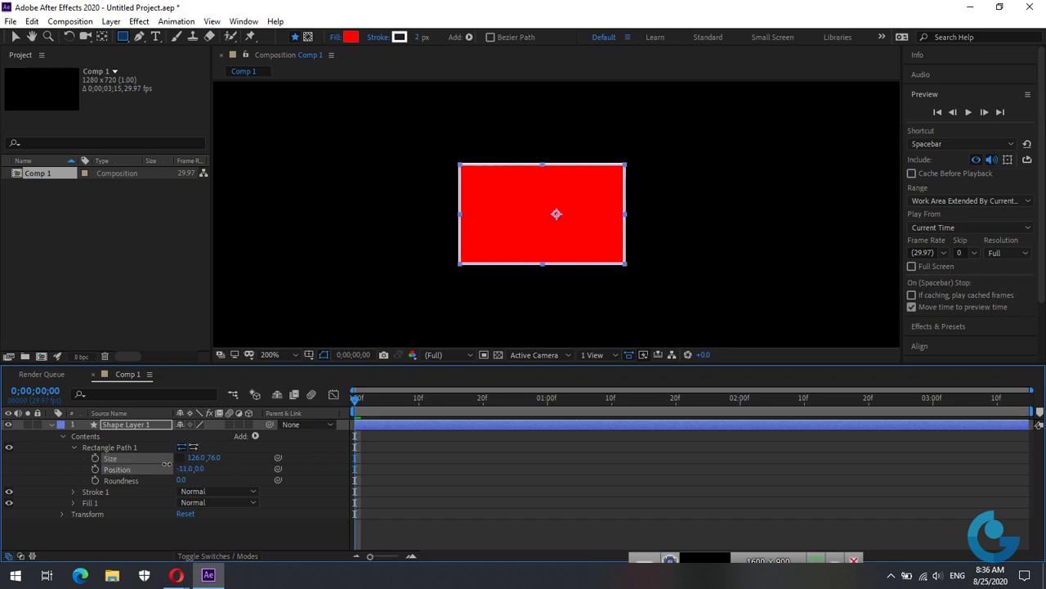
key(ctrl+z)
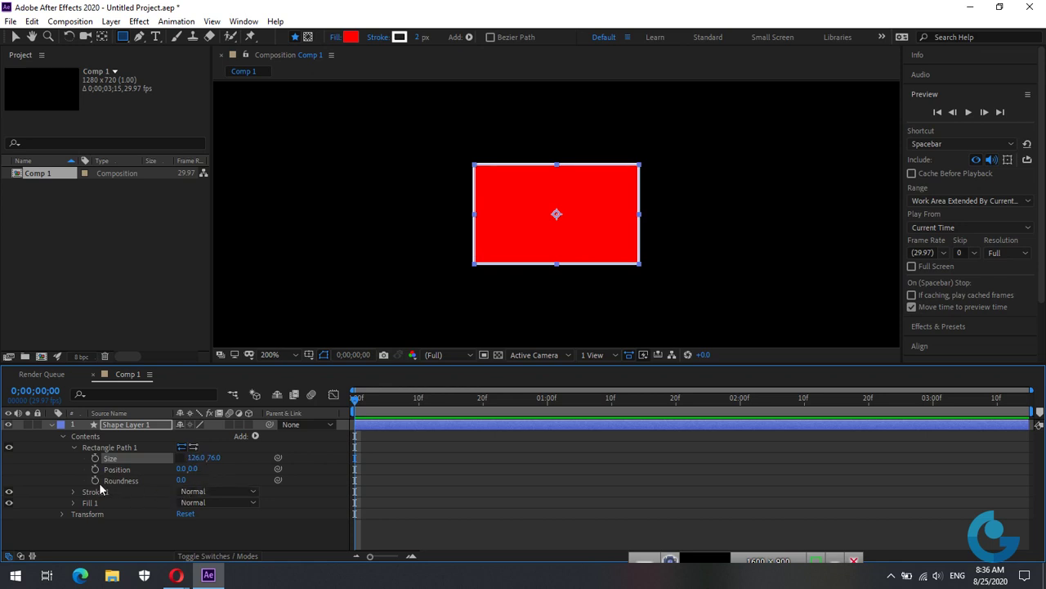
mouse_move(180, 480)
mouse_down()
mouse_move(208, 479)
mouse_move(193, 469)
mouse_move(136, 474)
mouse_move(184, 469)
mouse_move(176, 462)
mouse_up()
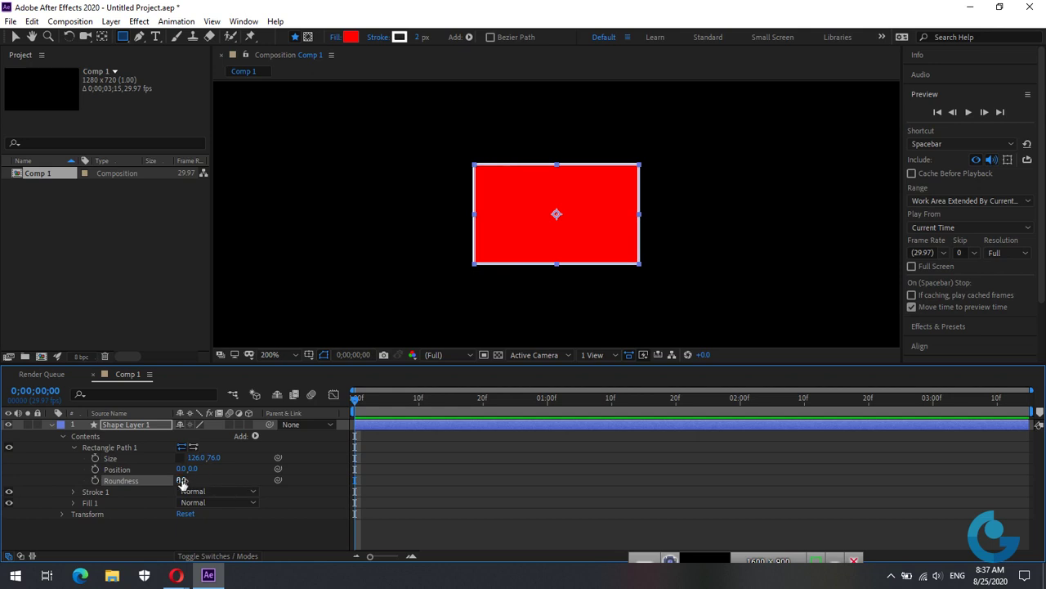
Step: Give Stroke 1 dashes (Dash 13.0) and thin its width to 2.0
click(74, 448)
click(73, 458)
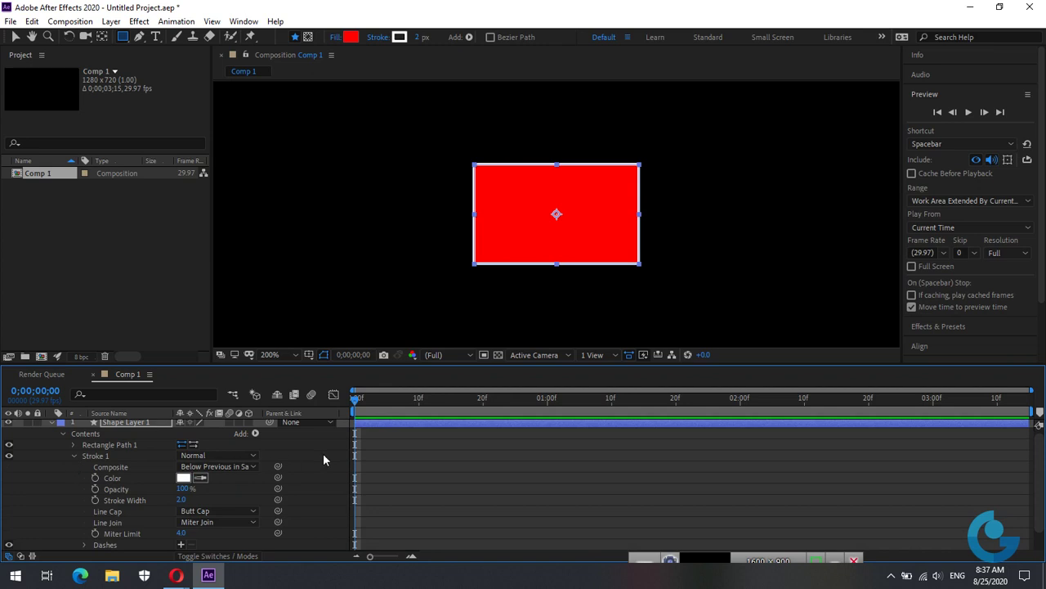
drag(345, 368, 350, 308)
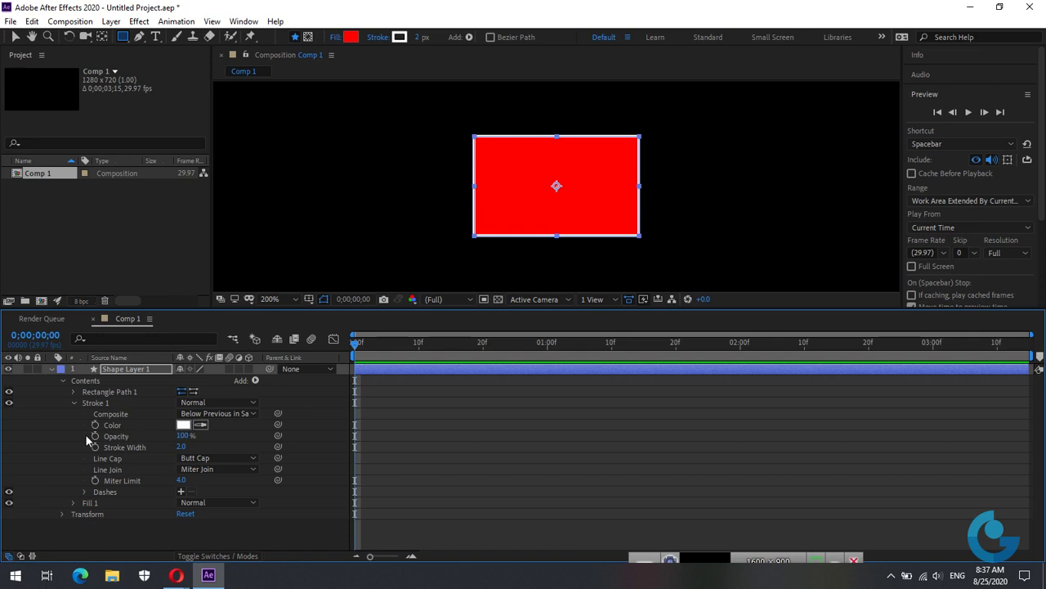
mouse_move(183, 435)
mouse_down()
mouse_move(88, 444)
mouse_move(180, 440)
mouse_up()
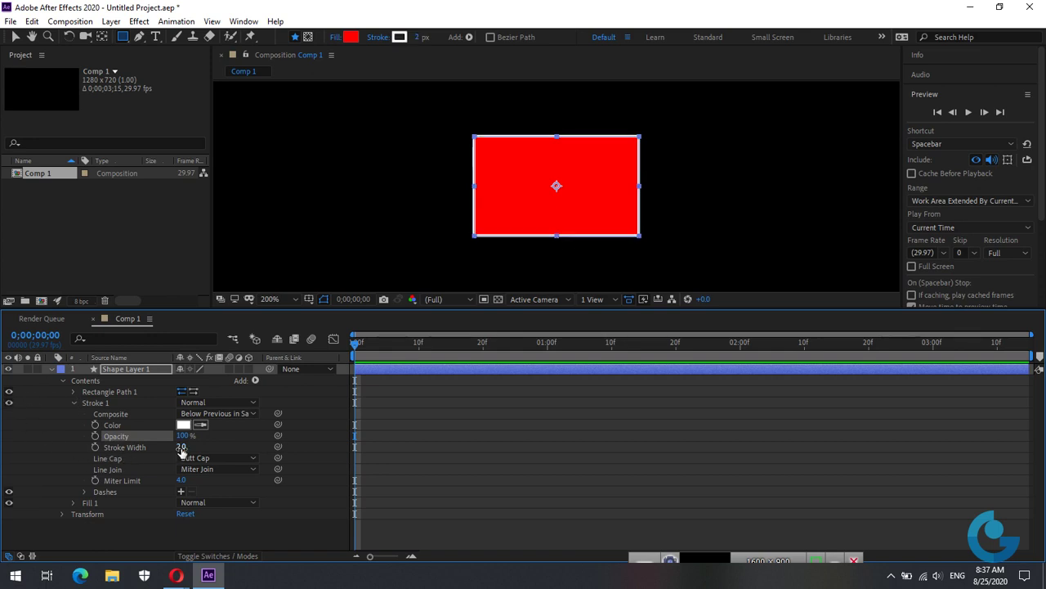
drag(181, 448, 189, 447)
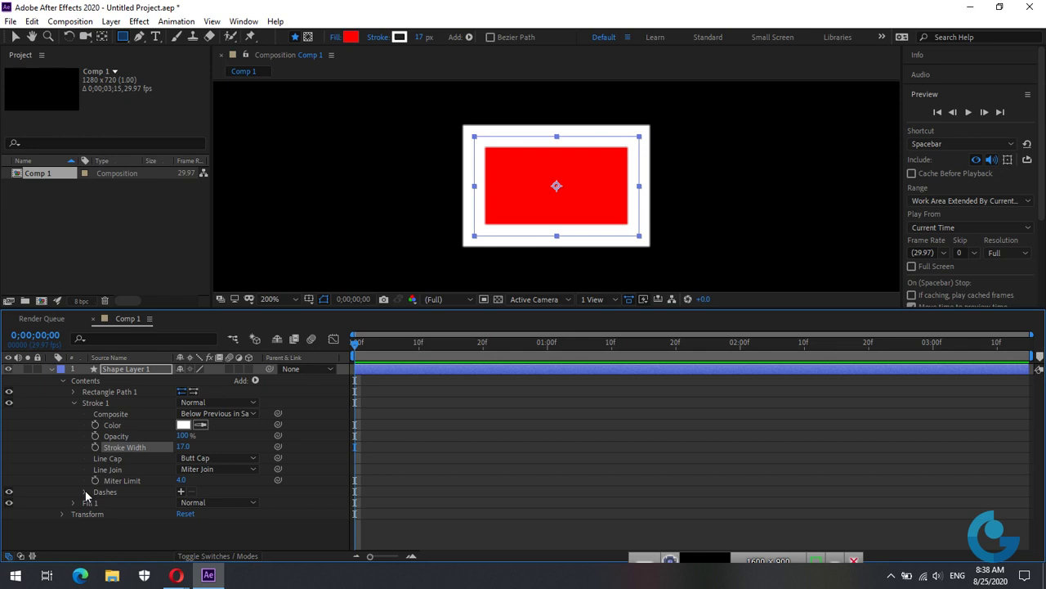
click(182, 491)
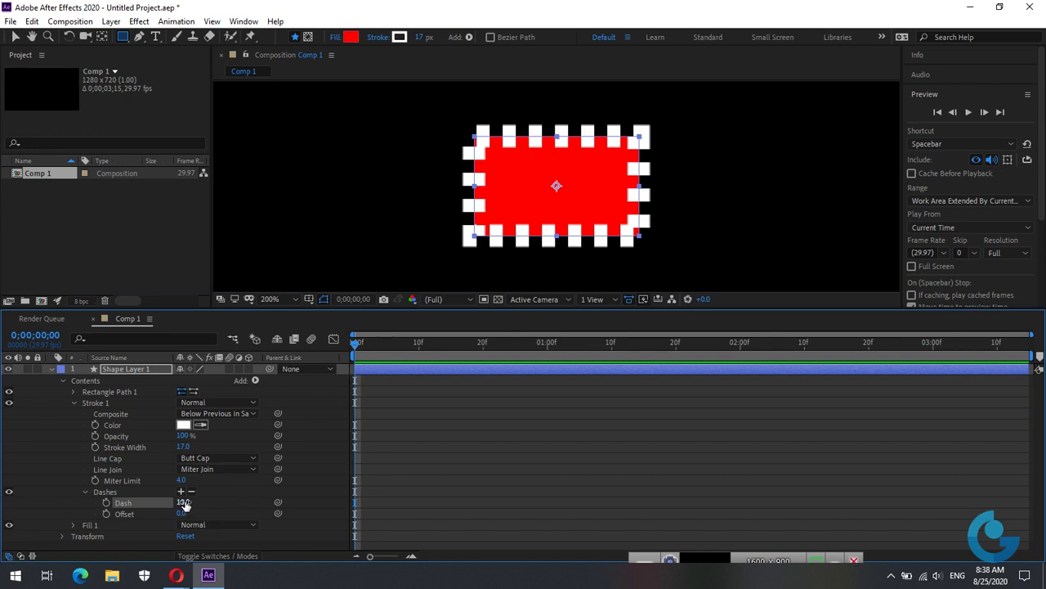
mouse_move(185, 505)
mouse_down()
mouse_move(200, 504)
mouse_move(188, 507)
mouse_up()
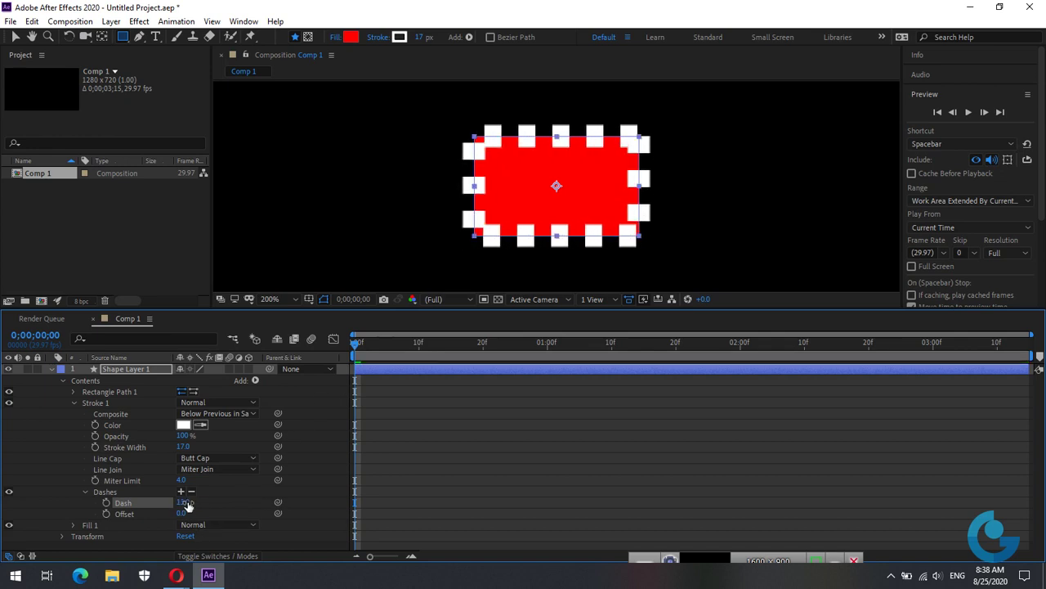
drag(183, 447, 171, 446)
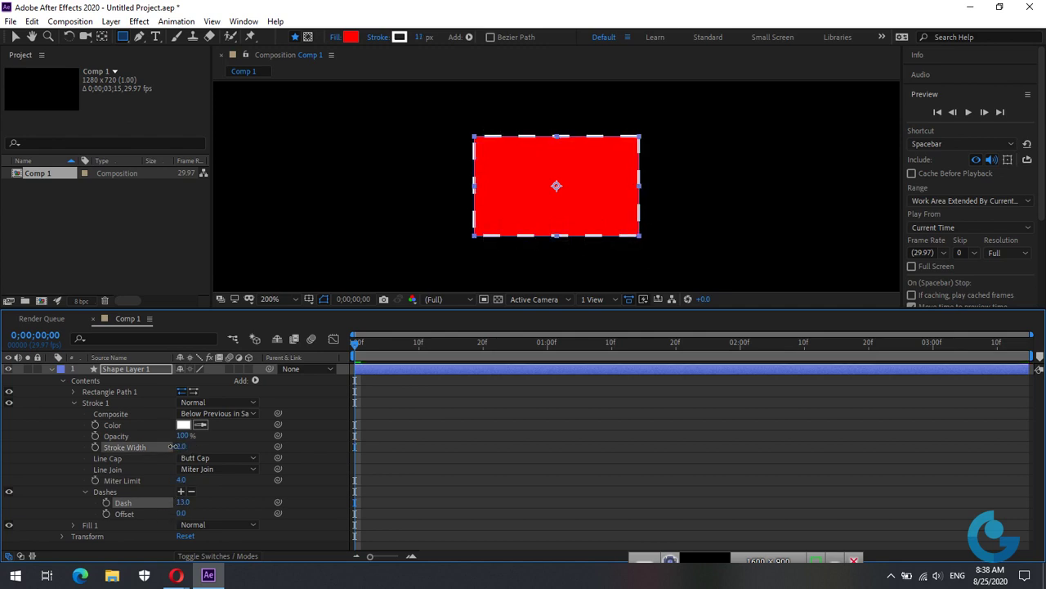
Step: Try a dash gap and a second dash, then delete every dash entry for a solid stroke
click(181, 492)
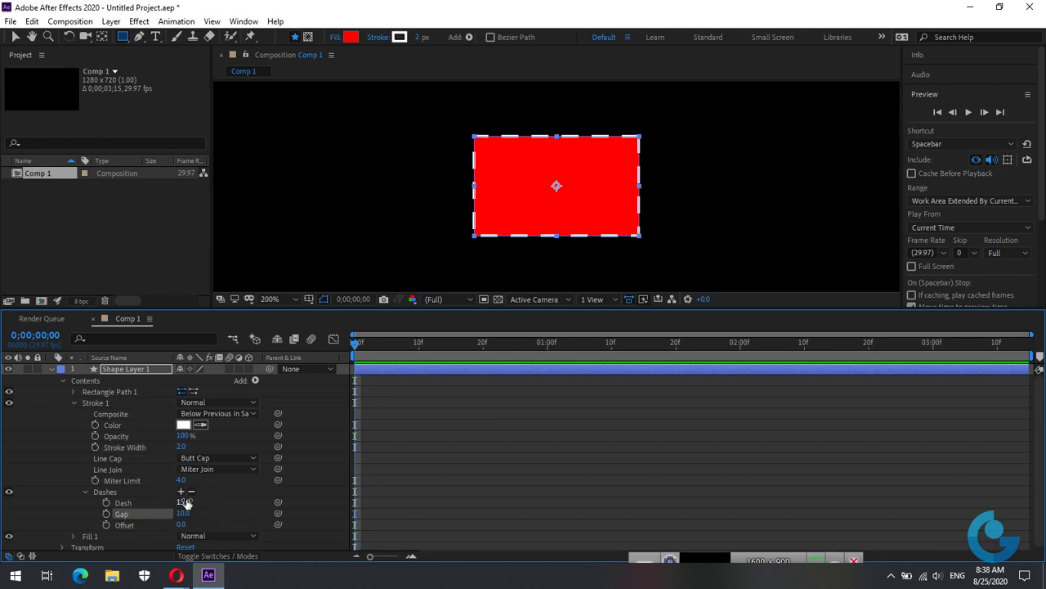
click(184, 514)
drag(184, 515, 200, 503)
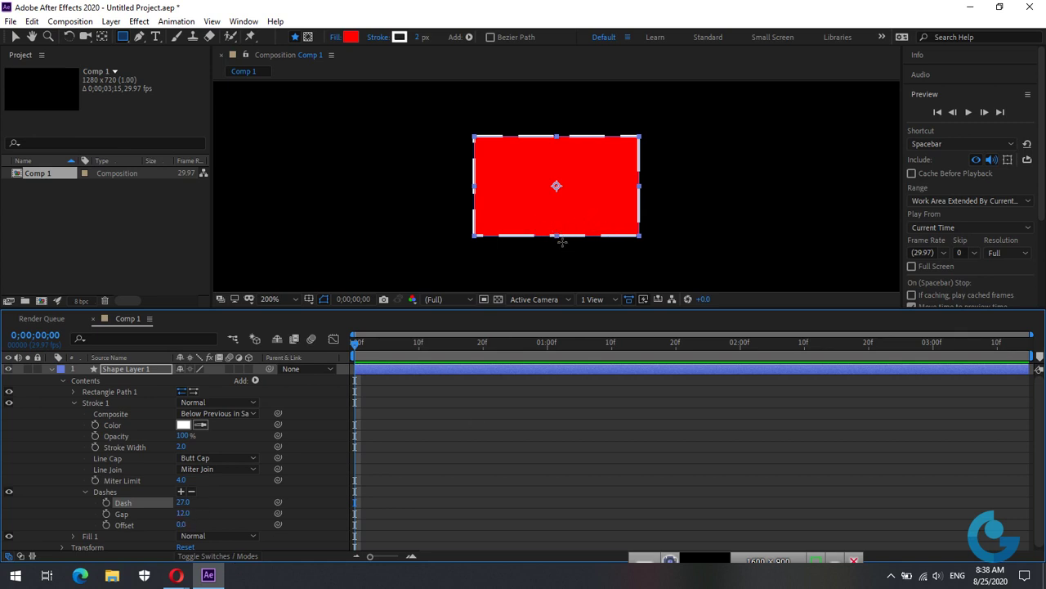
click(181, 491)
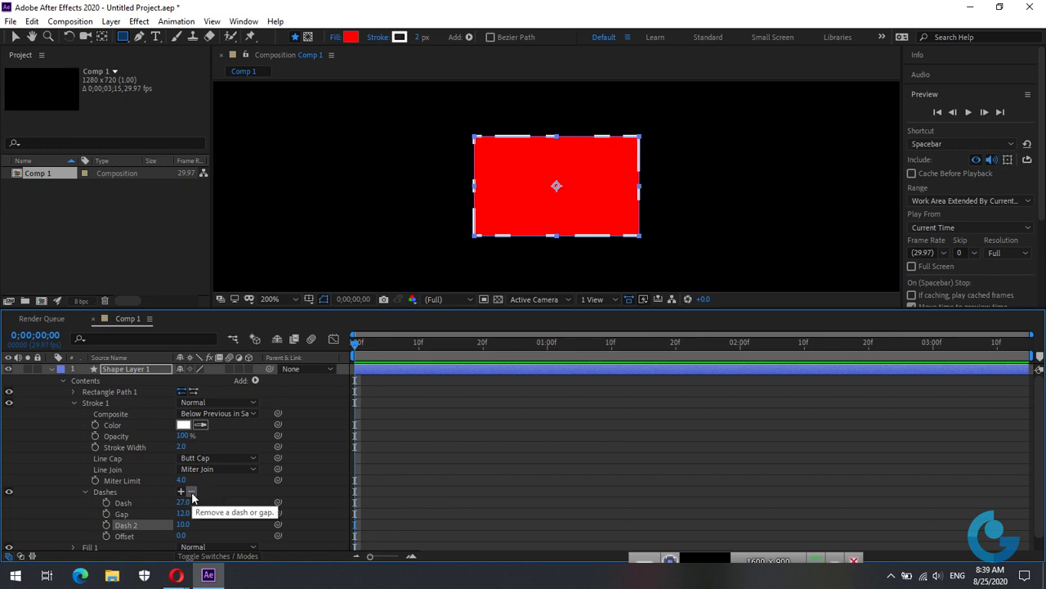
click(192, 493)
click(192, 493)
click(192, 492)
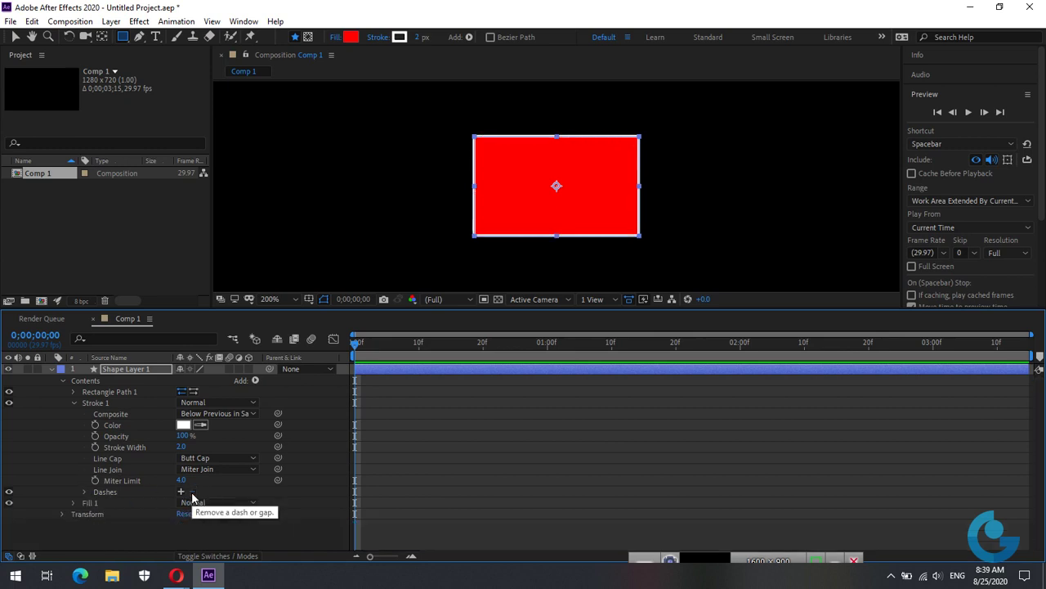
Step: Change Fill 1's colour from red to an olive gold in the Color dialog
click(73, 402)
click(72, 413)
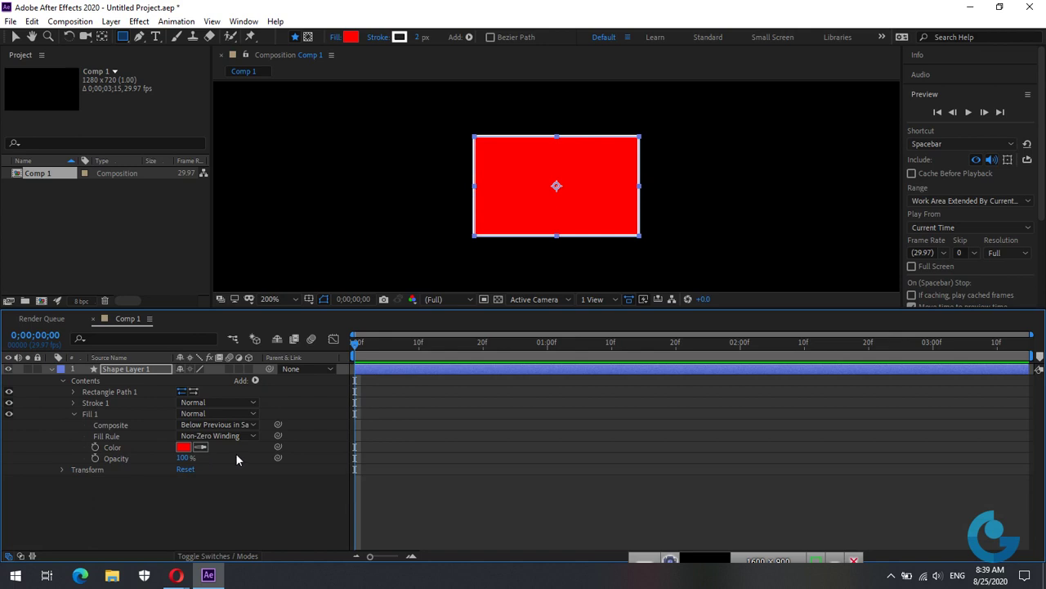
click(182, 447)
click(465, 275)
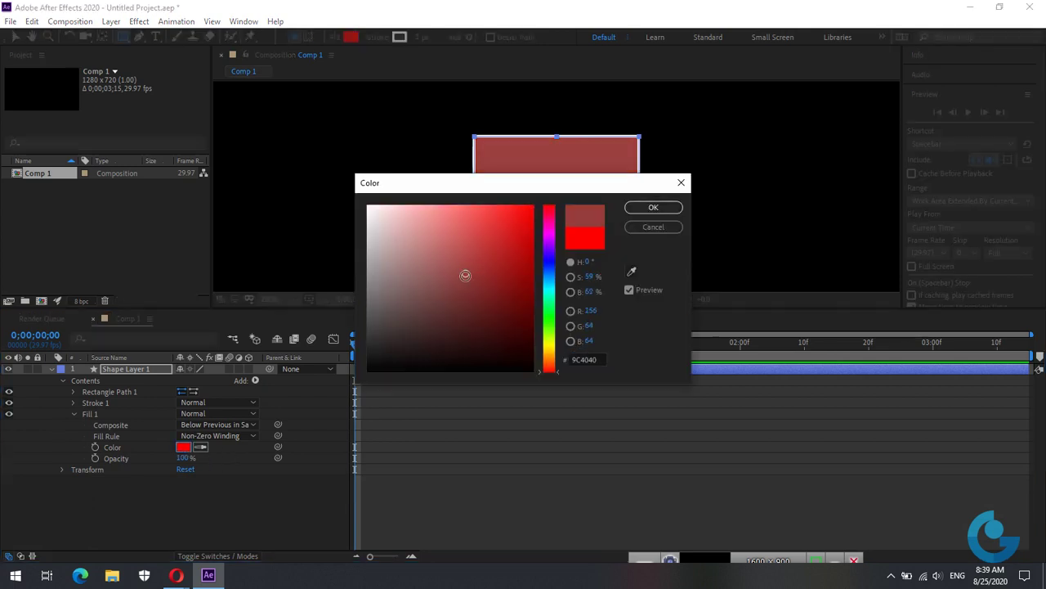
click(458, 293)
click(549, 336)
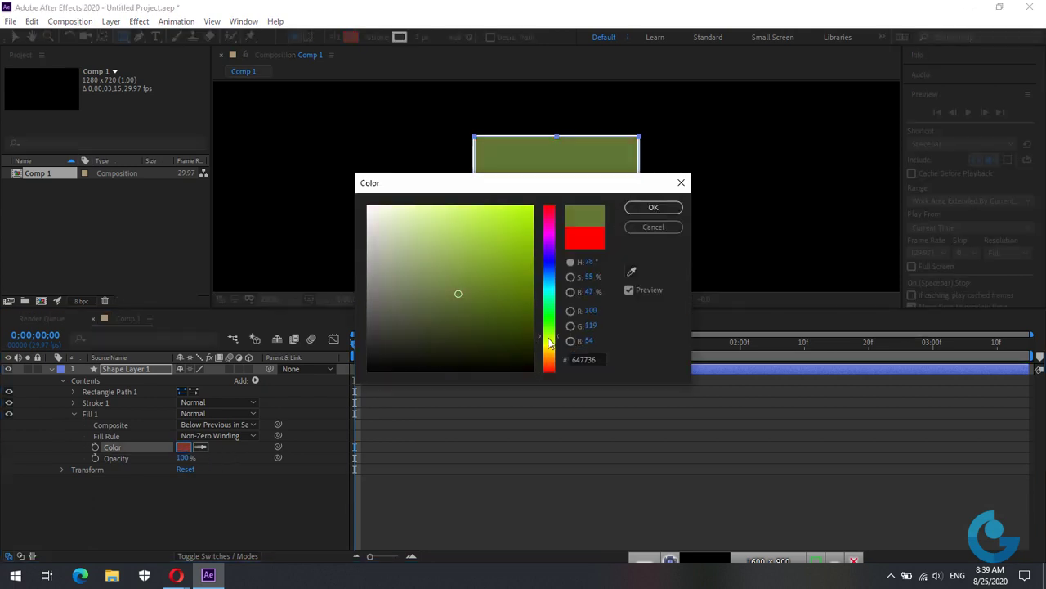
click(549, 350)
click(658, 210)
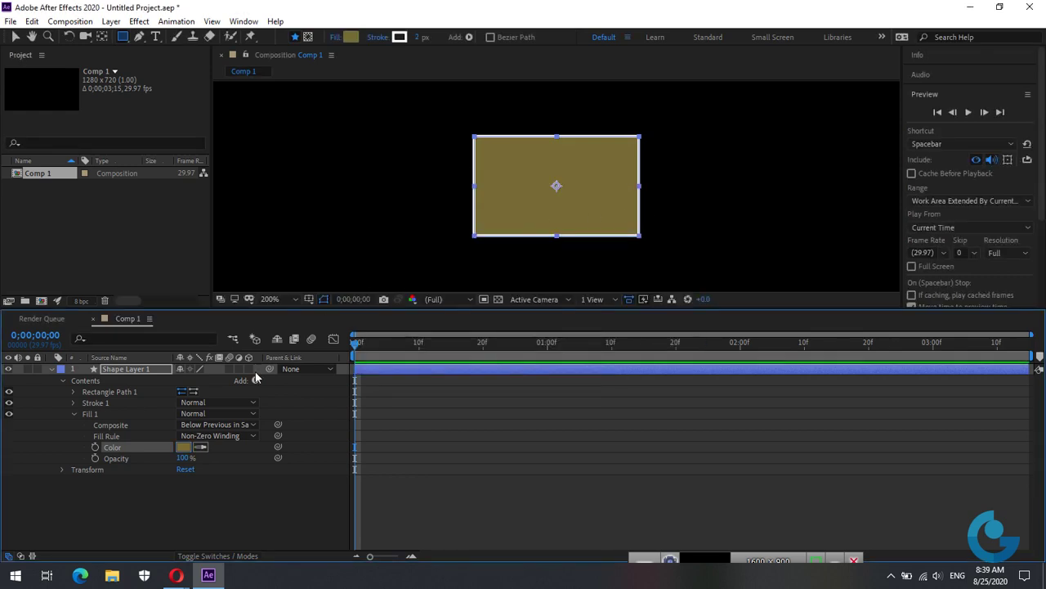
mouse_move(184, 458)
mouse_down()
mouse_move(39, 456)
mouse_move(245, 456)
mouse_up()
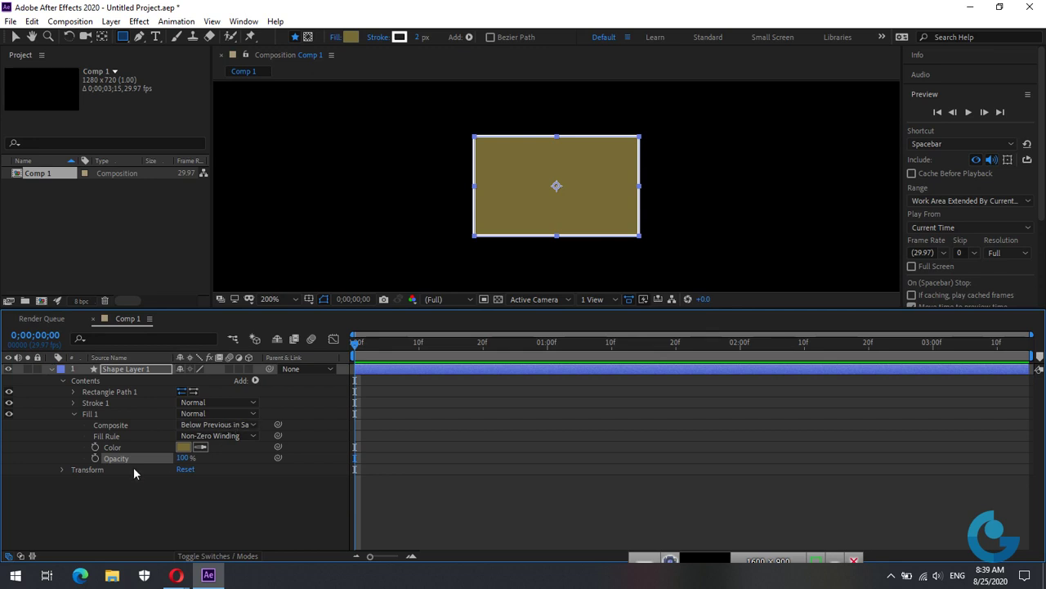
click(74, 414)
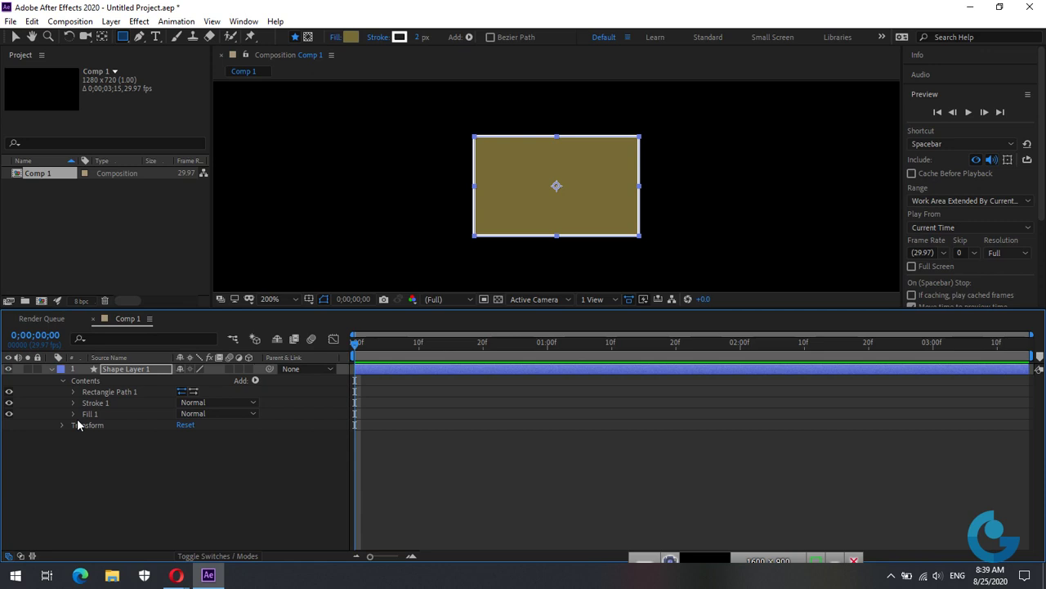
Step: Enlarge the composition viewer by lowering the timeline divider, leaving Shape Layer 1 deselected
click(112, 448)
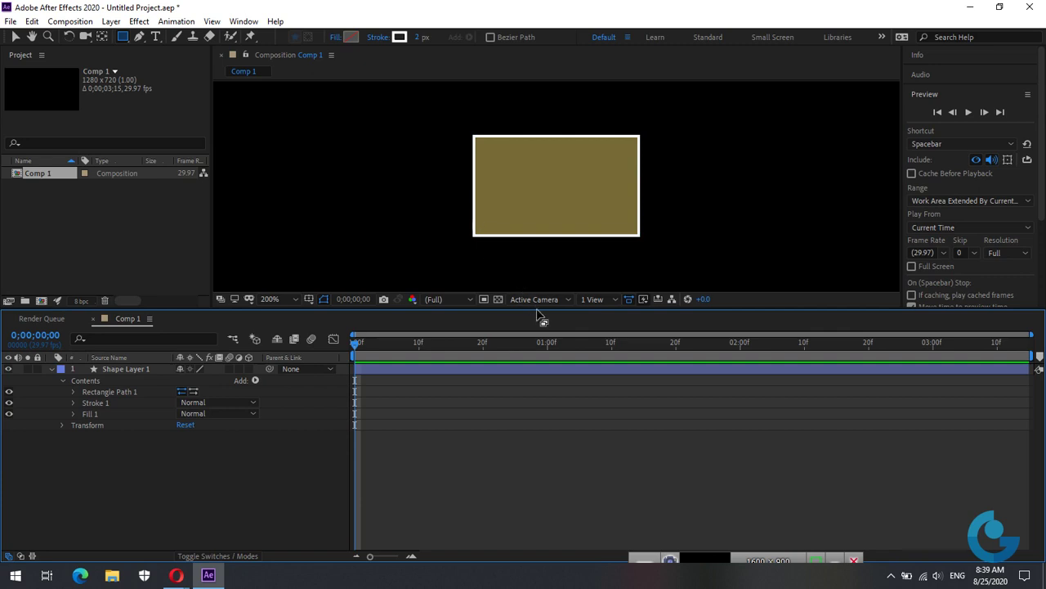
drag(541, 310, 542, 386)
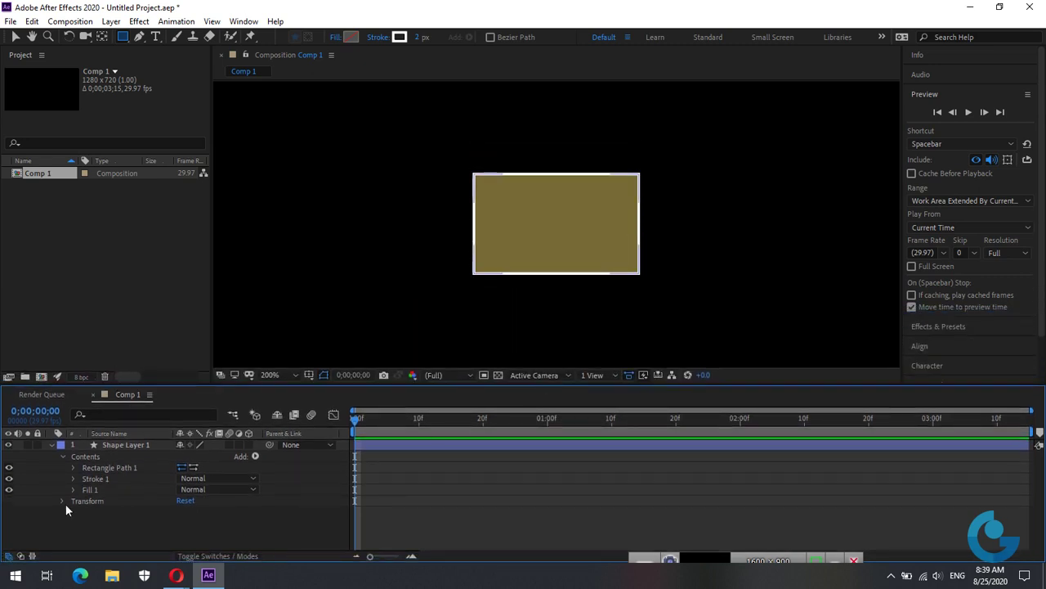
click(124, 442)
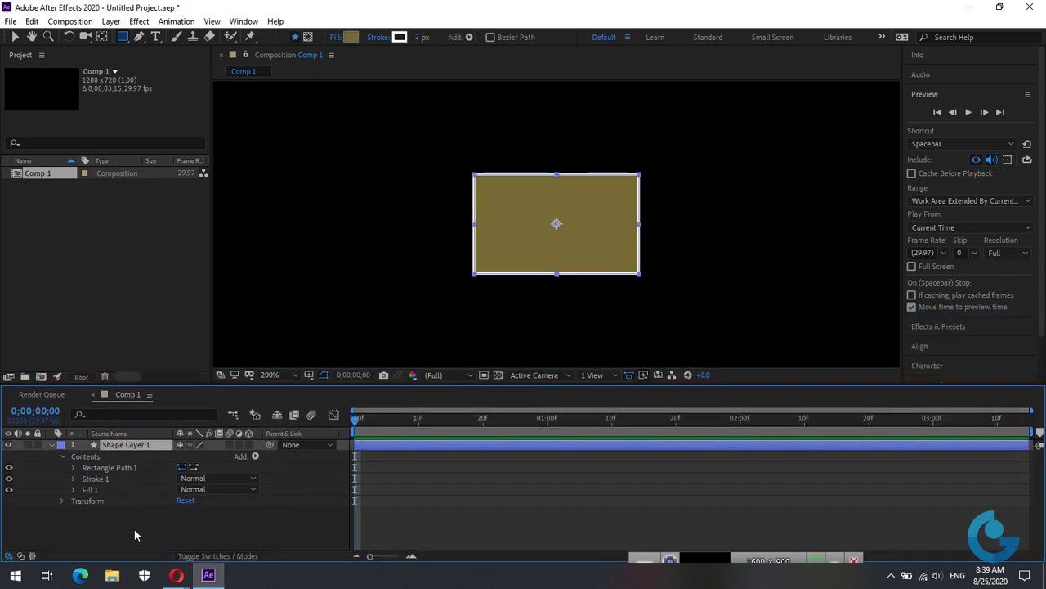
click(134, 528)
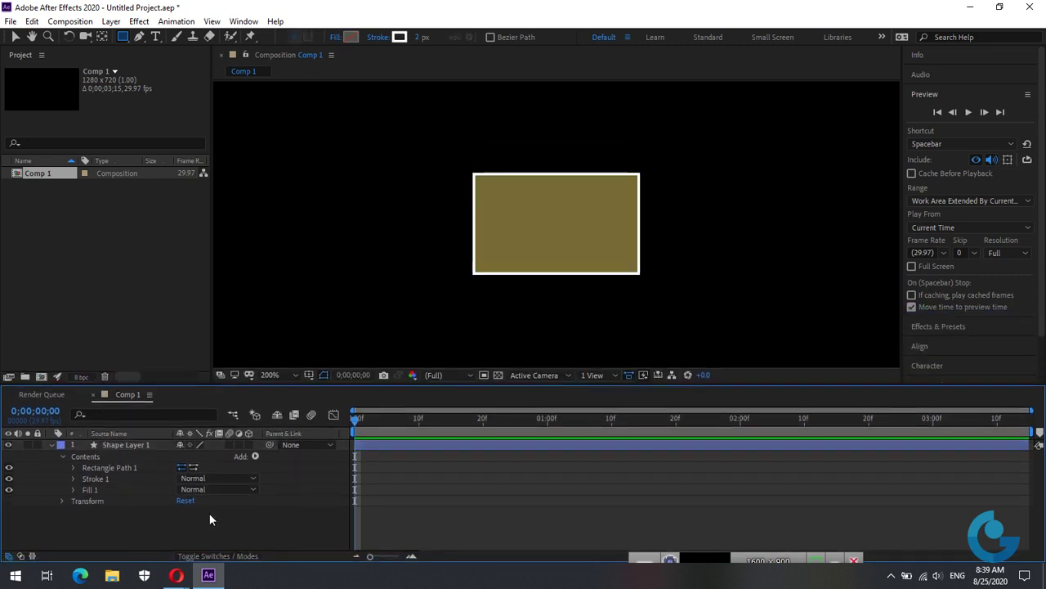
Step: Add Ellipse Path 1 to Shape Layer 1, giving an olive circle over the rectangle
click(256, 455)
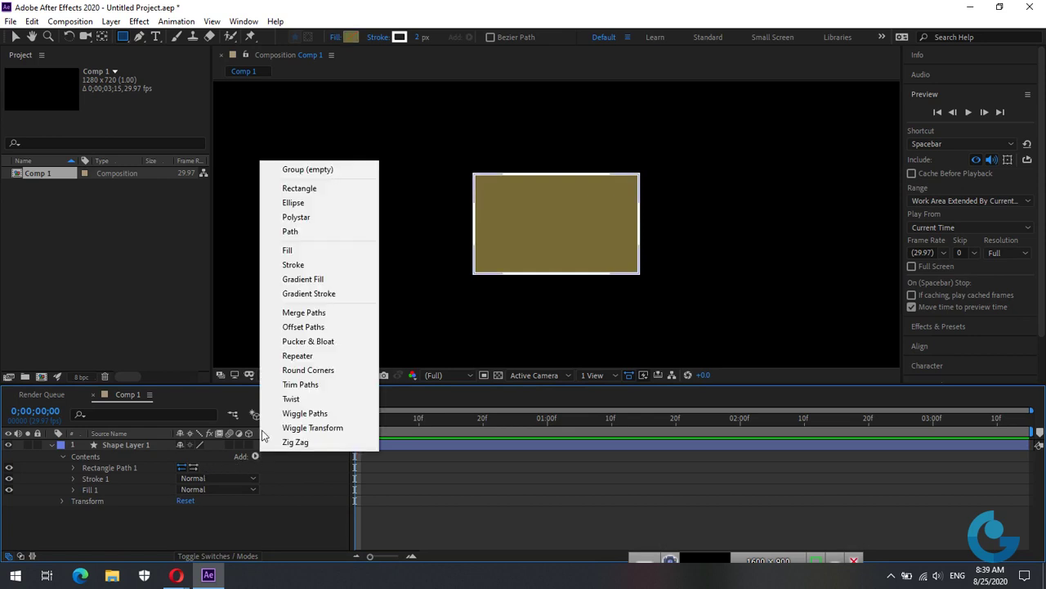
click(306, 203)
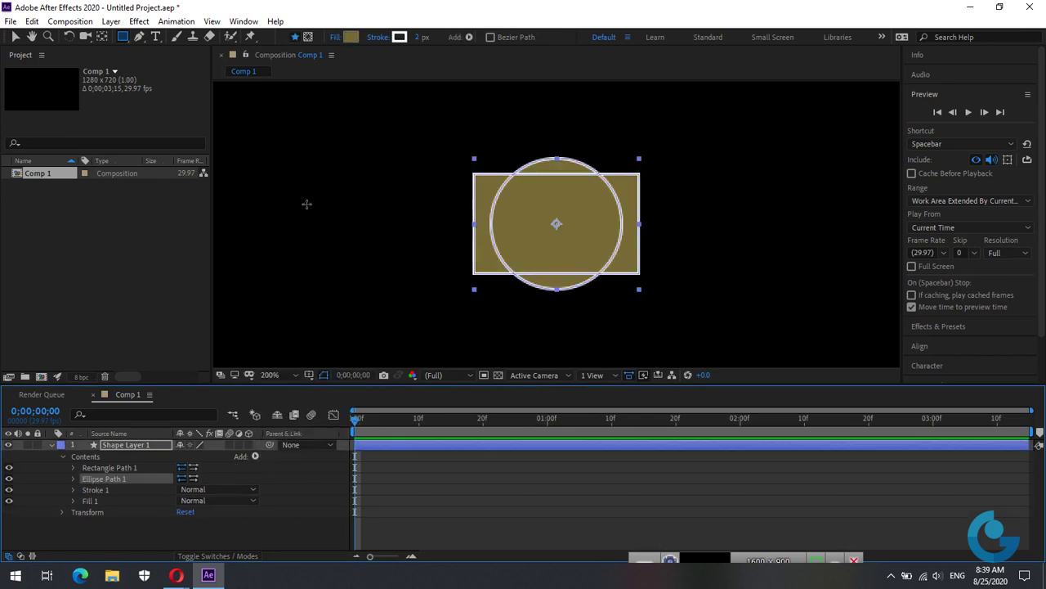
click(123, 520)
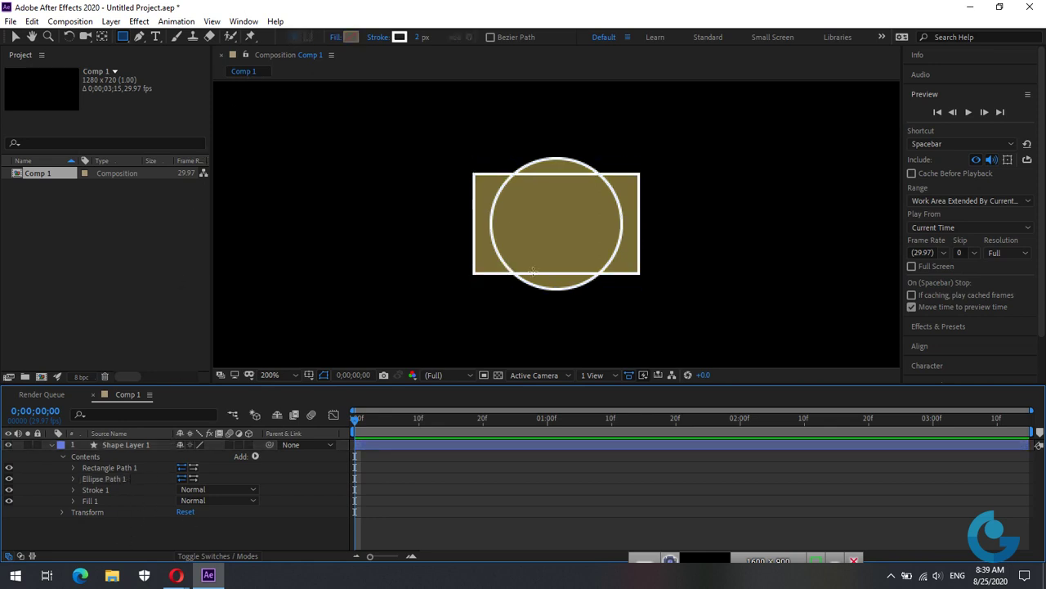
click(124, 479)
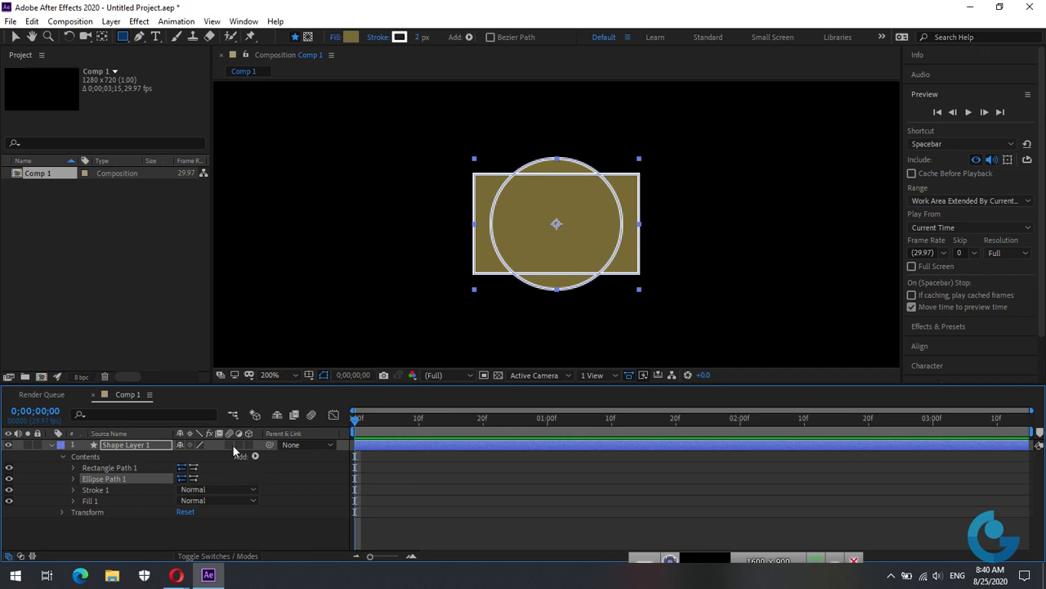
Step: Add a Polystar to the shape layer and expand Polystar Path 1's properties
click(254, 457)
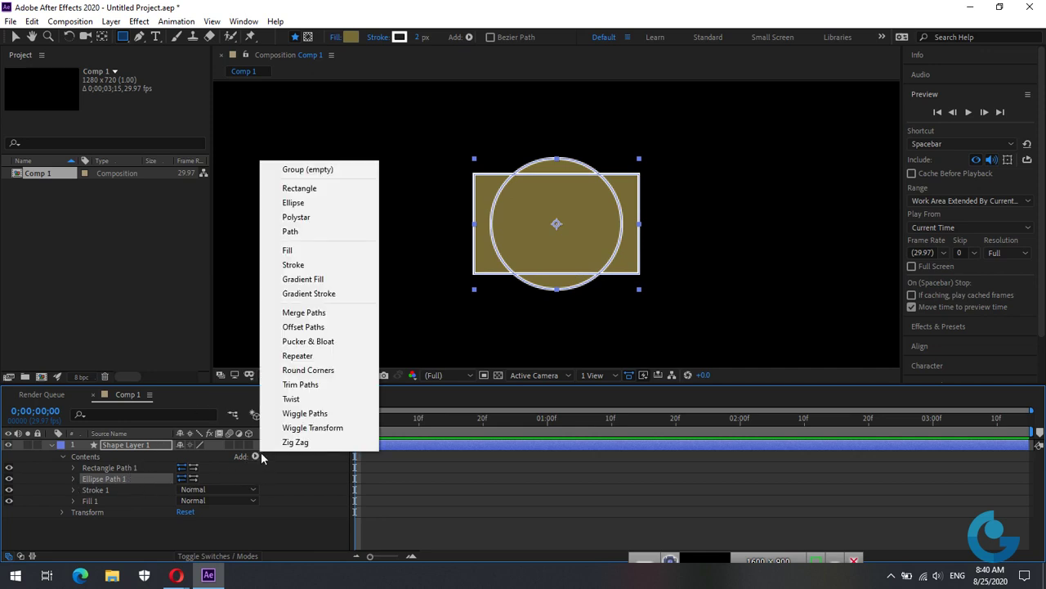
click(311, 219)
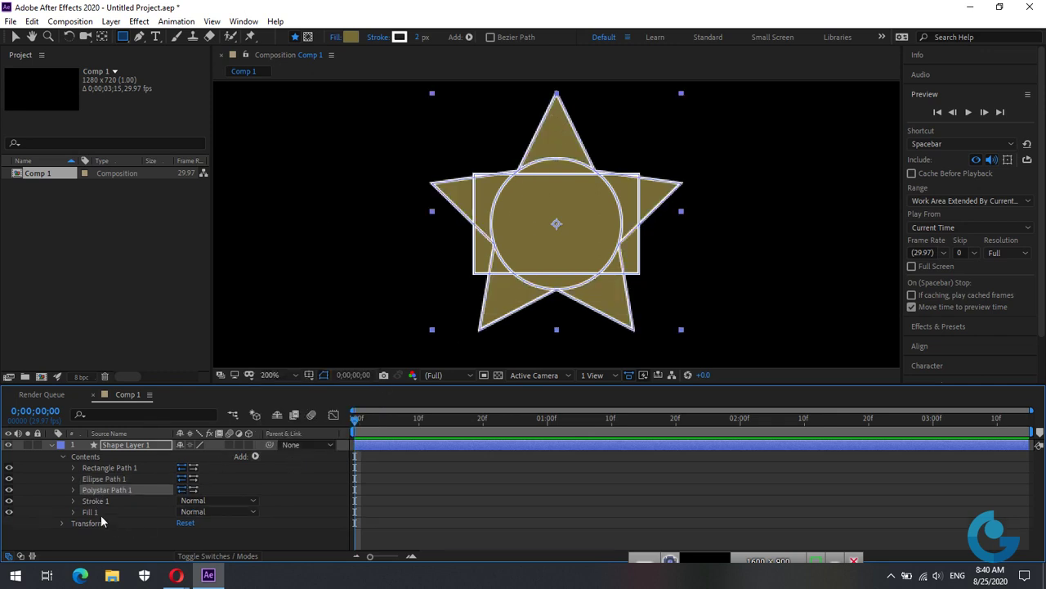
click(72, 489)
scroll(170, 490, down, 2)
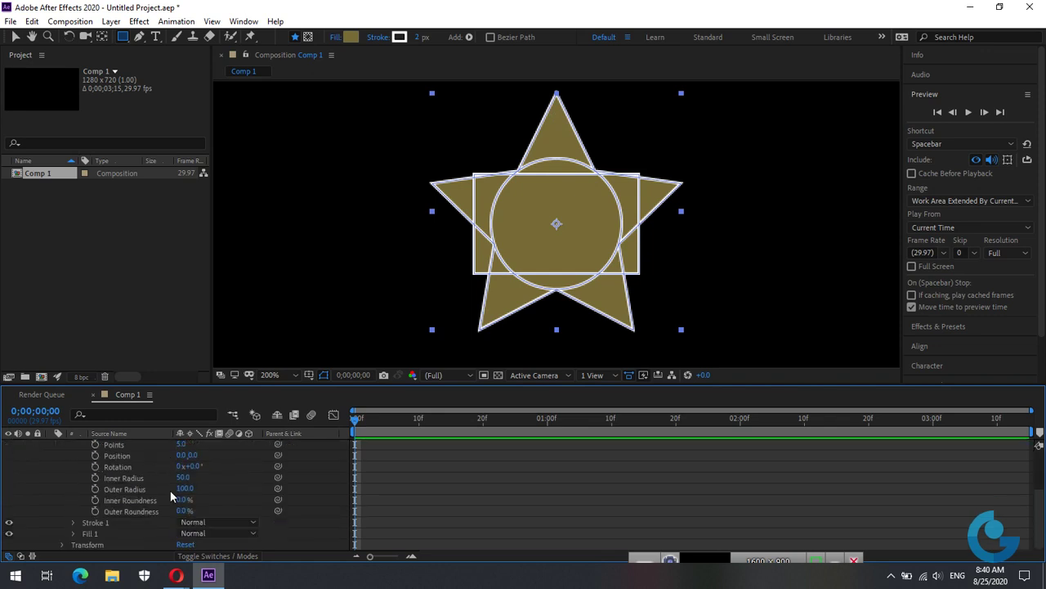
scroll(170, 490, up, 2)
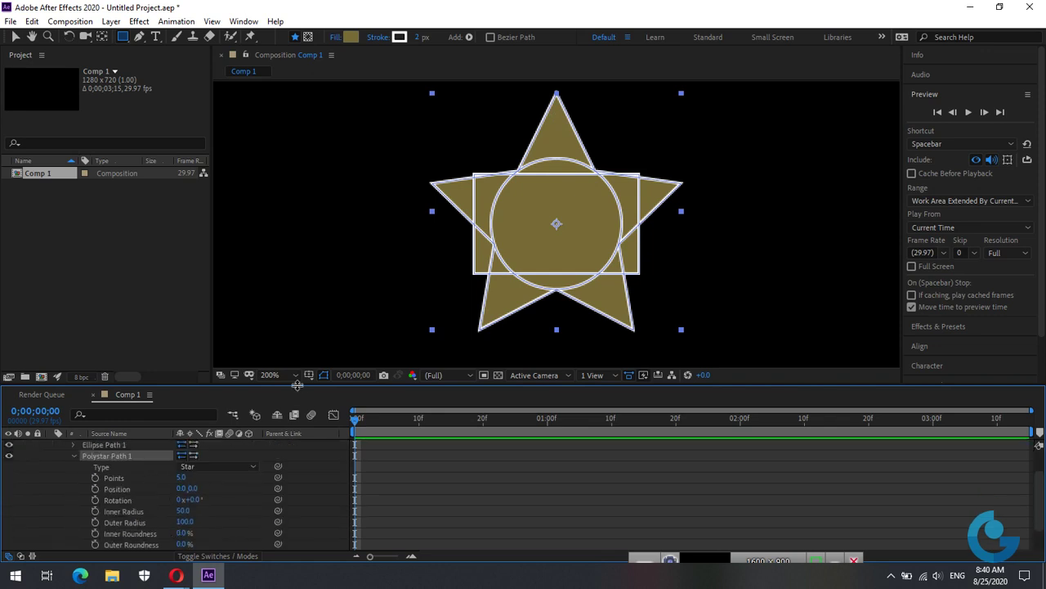
drag(300, 382, 300, 320)
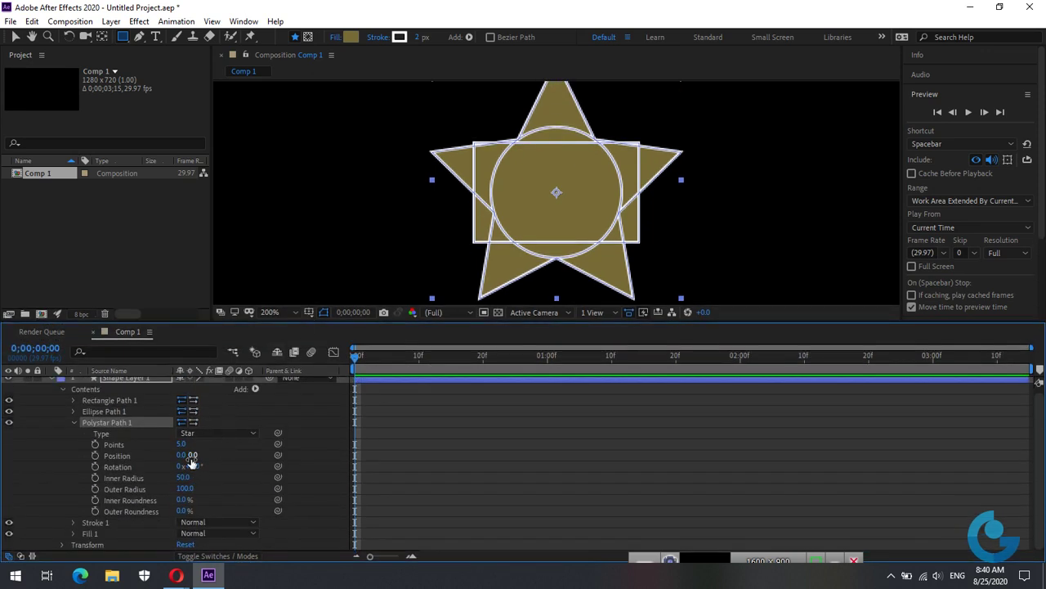
Step: Set the star to 11 points, inner radius 16, outer radius 99, roundness 72% inner, 210% outer
drag(179, 445, 185, 446)
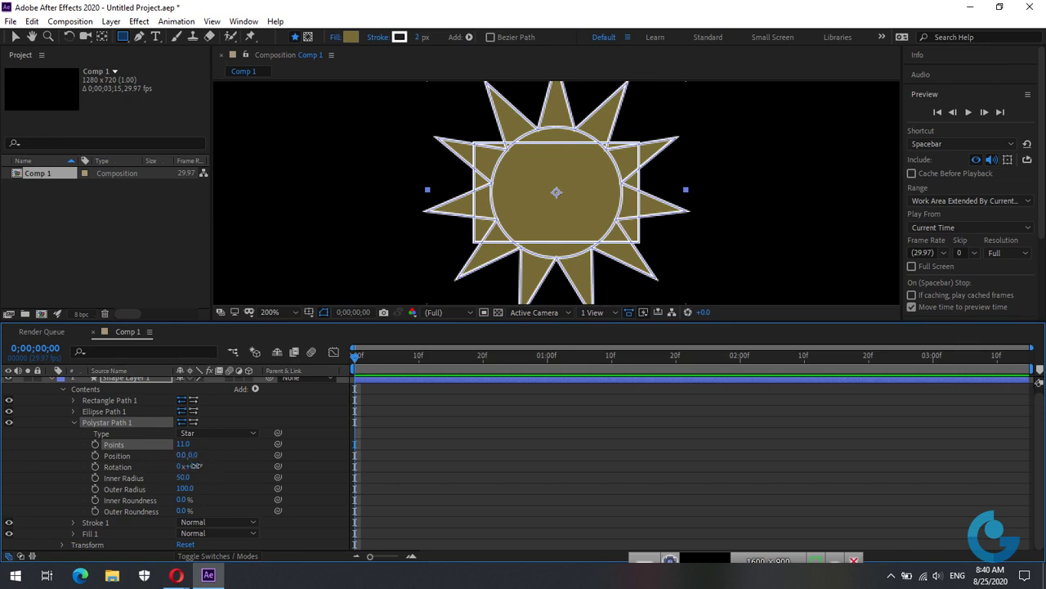
drag(200, 466, 188, 470)
mouse_move(182, 478)
mouse_down()
mouse_move(141, 487)
mouse_move(186, 477)
mouse_move(173, 478)
mouse_up()
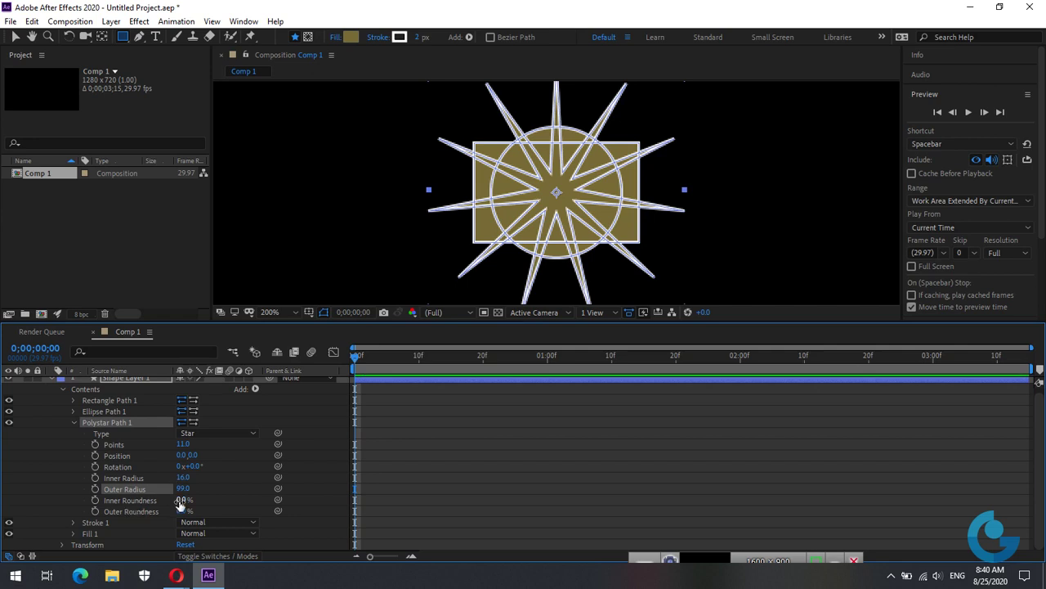
mouse_move(180, 499)
mouse_down()
mouse_move(130, 499)
mouse_move(337, 483)
mouse_move(199, 482)
mouse_move(226, 503)
mouse_move(293, 486)
mouse_up()
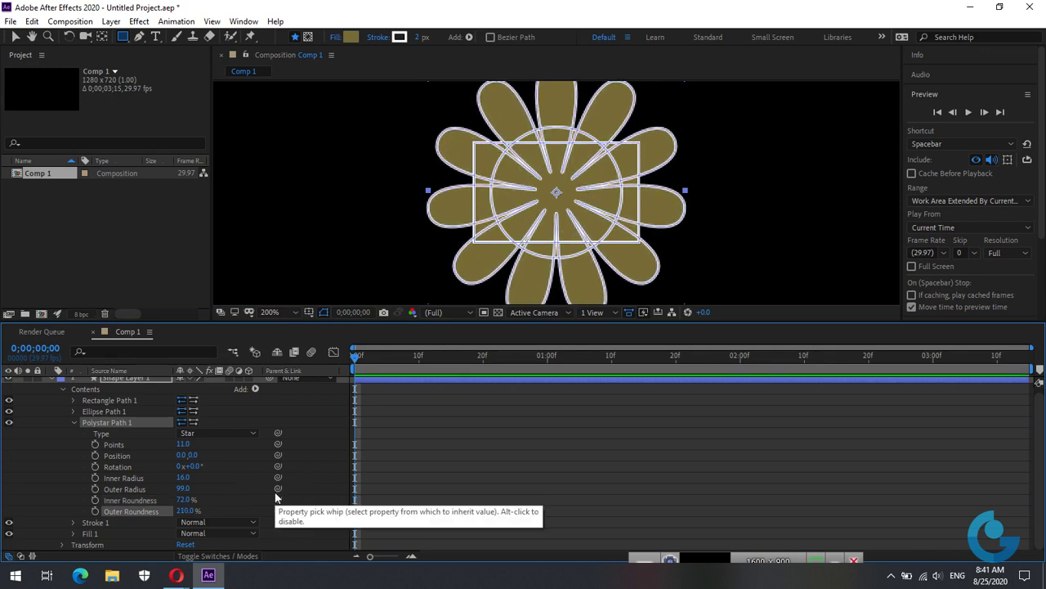
Step: Review the star and rectangle settings and zoom the viewer out and back in
click(75, 420)
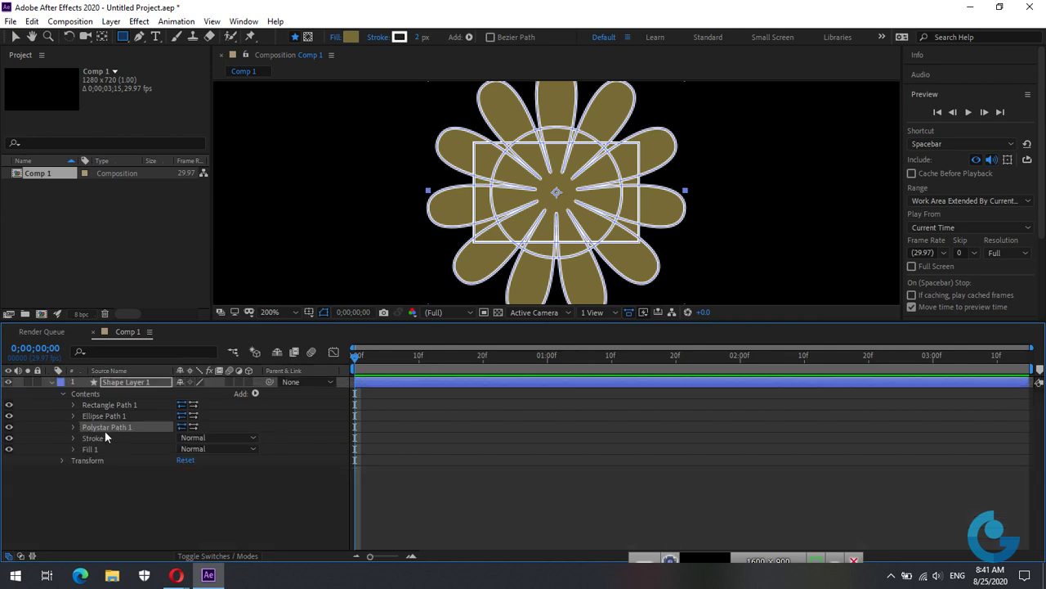
click(73, 426)
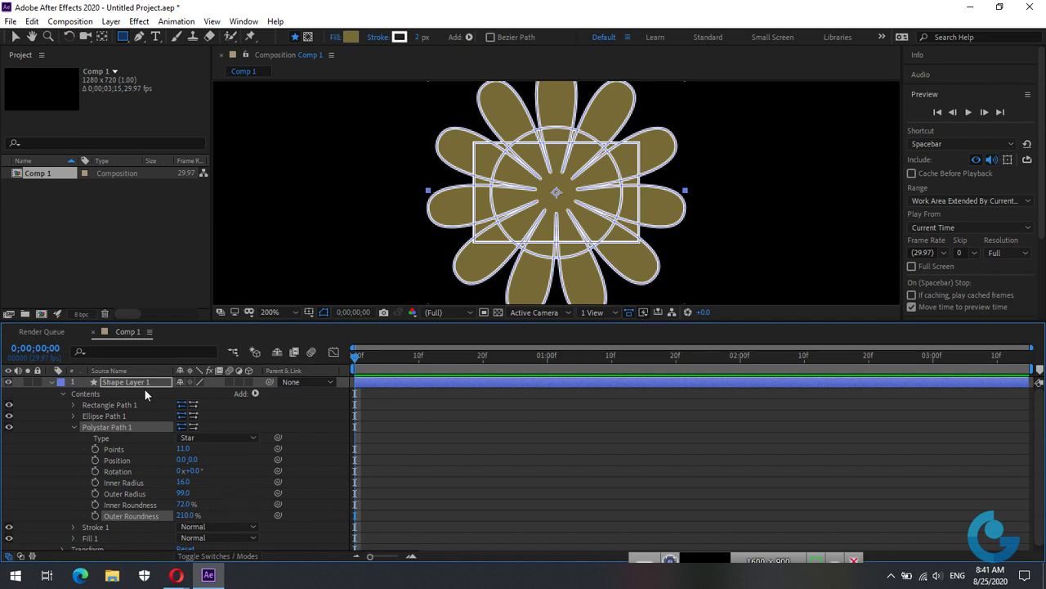
click(74, 428)
click(73, 403)
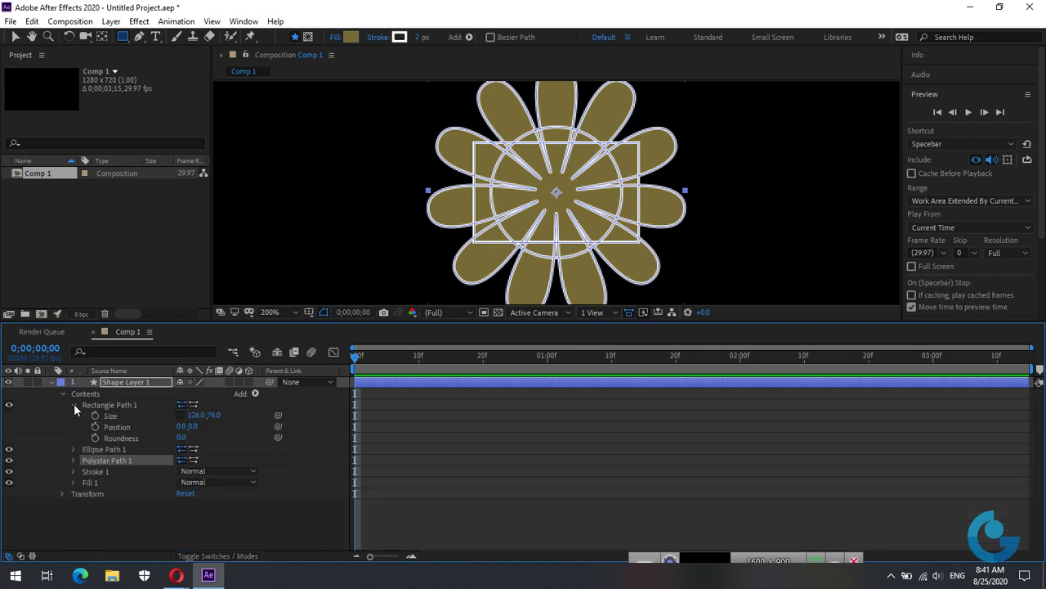
click(74, 403)
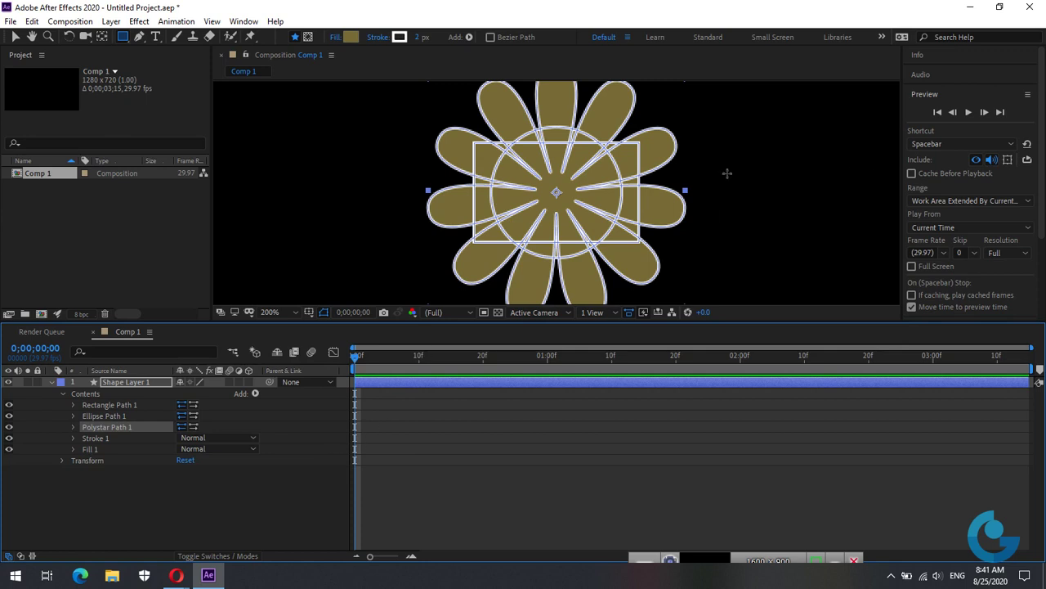
key(comma)
key(period)
Step: Deselect the layer, then select Polystar Path 1 and delete it
click(131, 493)
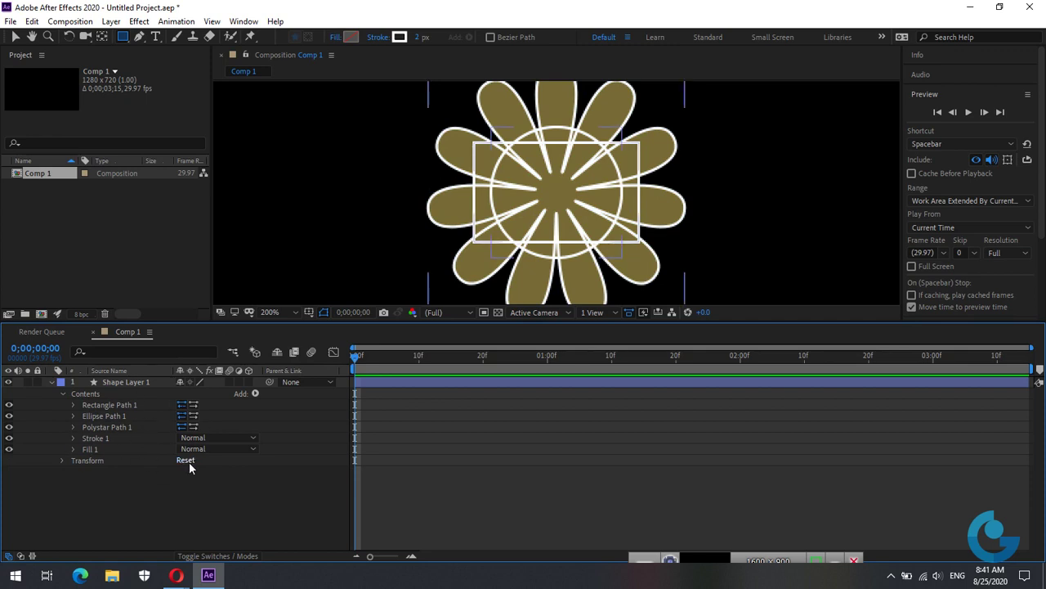
click(150, 489)
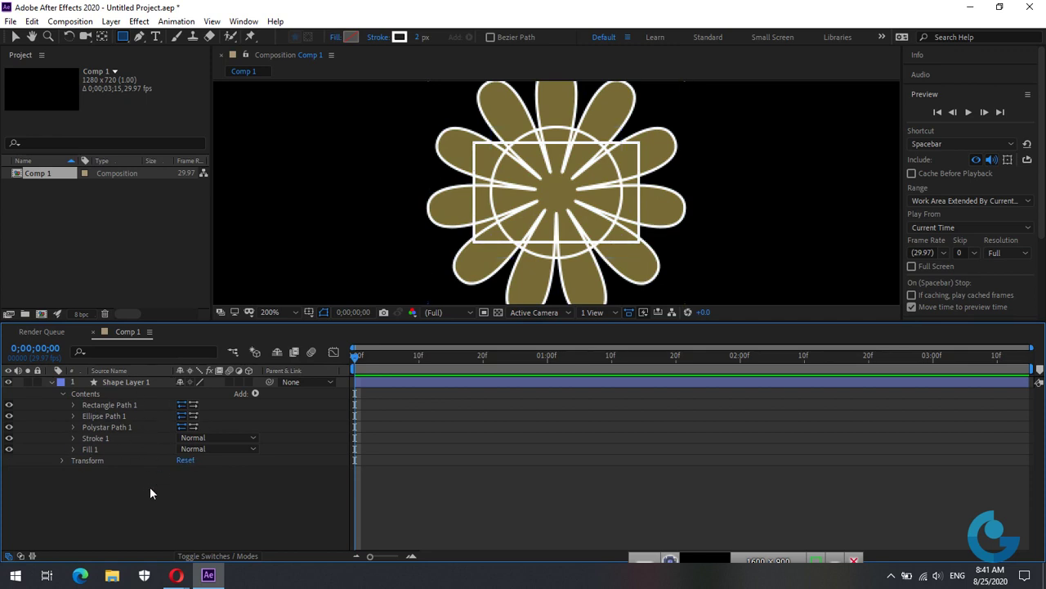
click(124, 425)
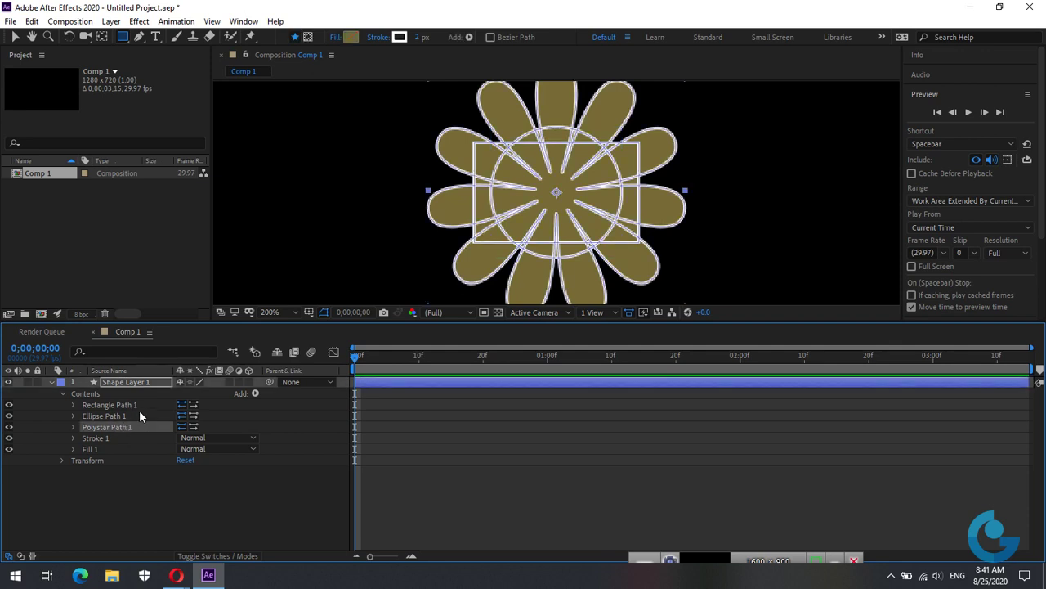
key(Delete)
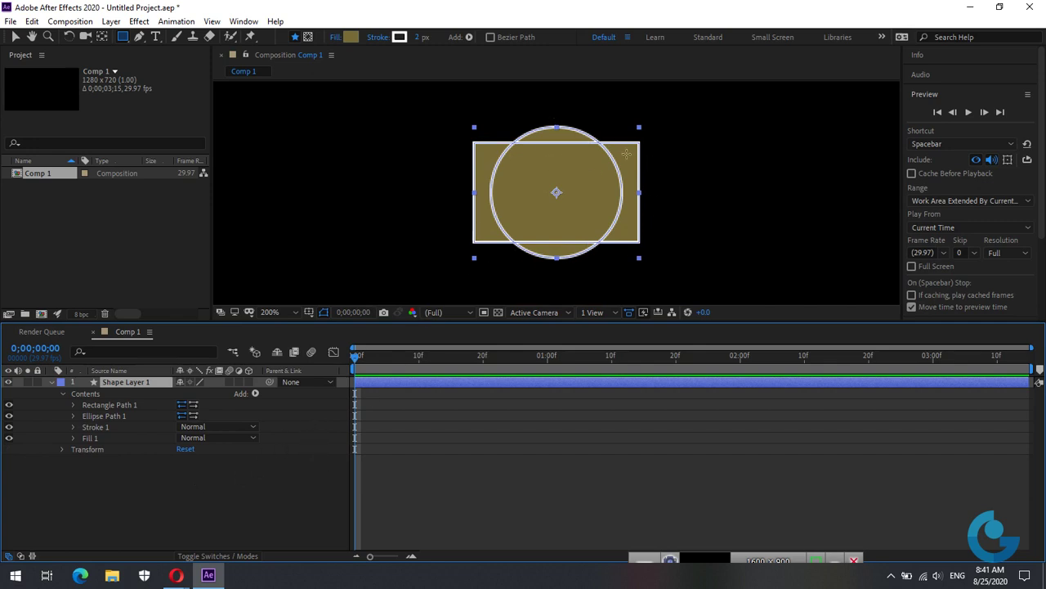
Step: Add a Merge Paths operation to the shape layer and expand its settings
click(278, 432)
click(253, 393)
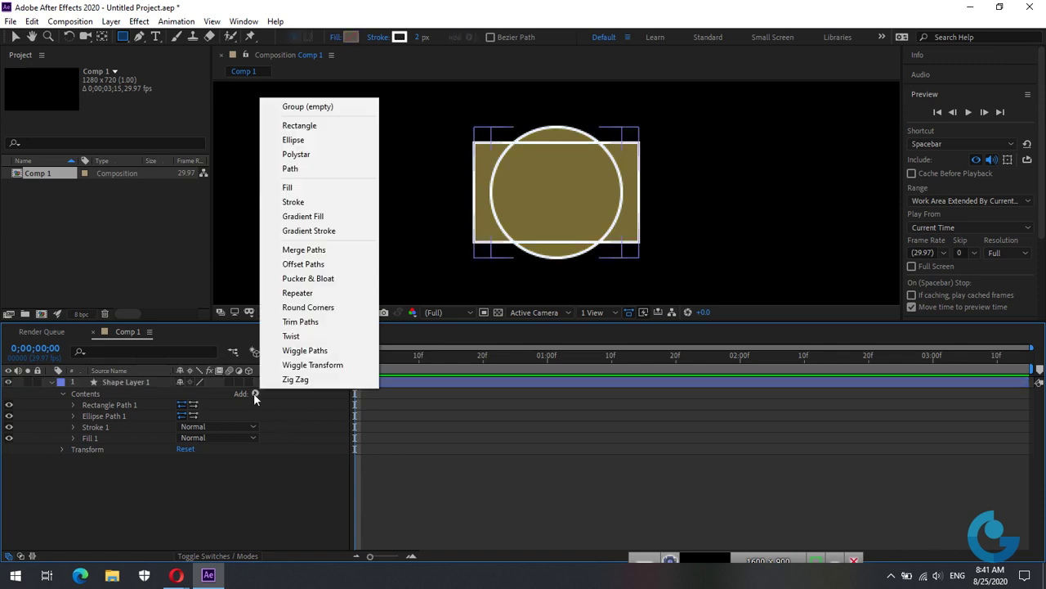
click(321, 249)
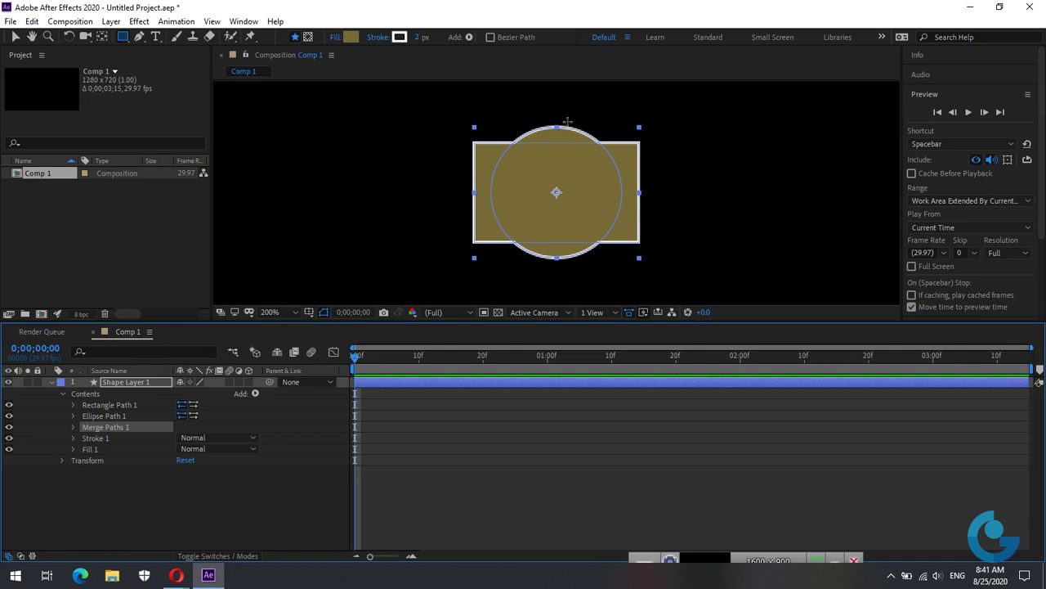
click(546, 448)
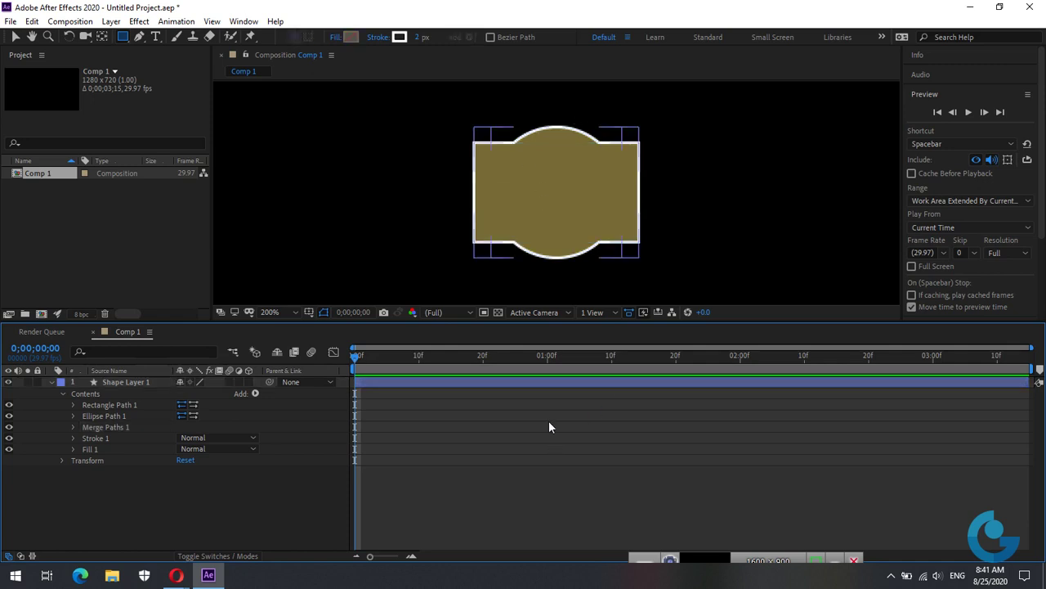
click(74, 427)
Step: Try Subtract, Intersect and Exclude Intersections, then set Merge Paths mode to Add
click(254, 440)
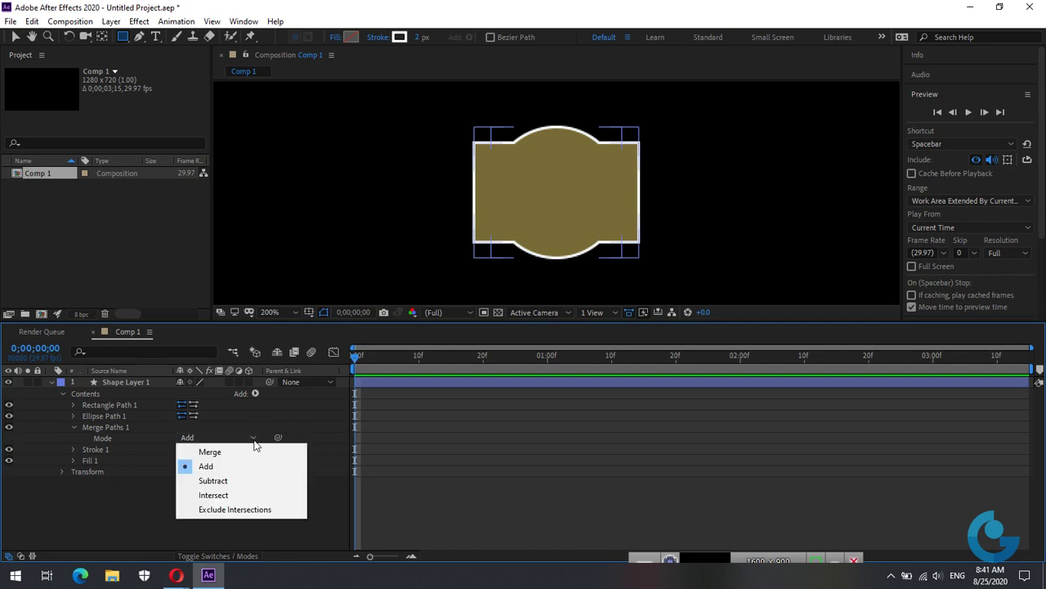
click(213, 480)
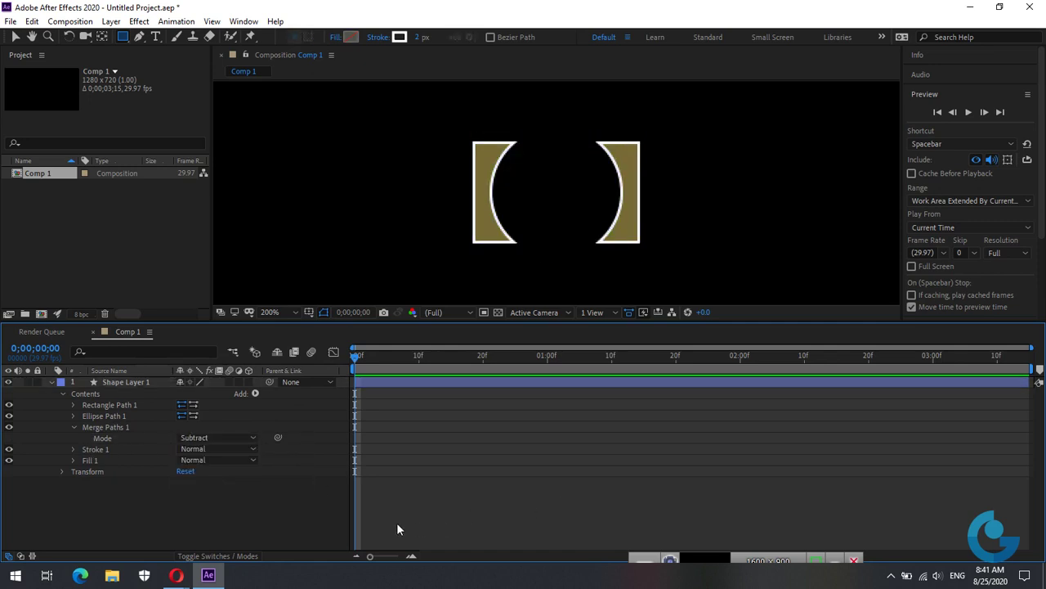
click(250, 441)
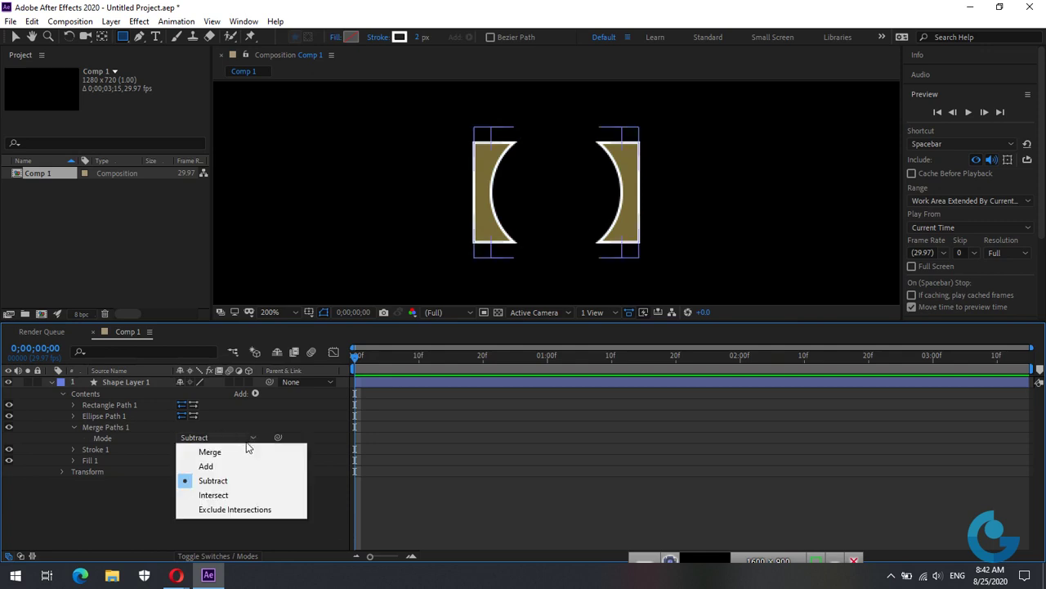
click(218, 497)
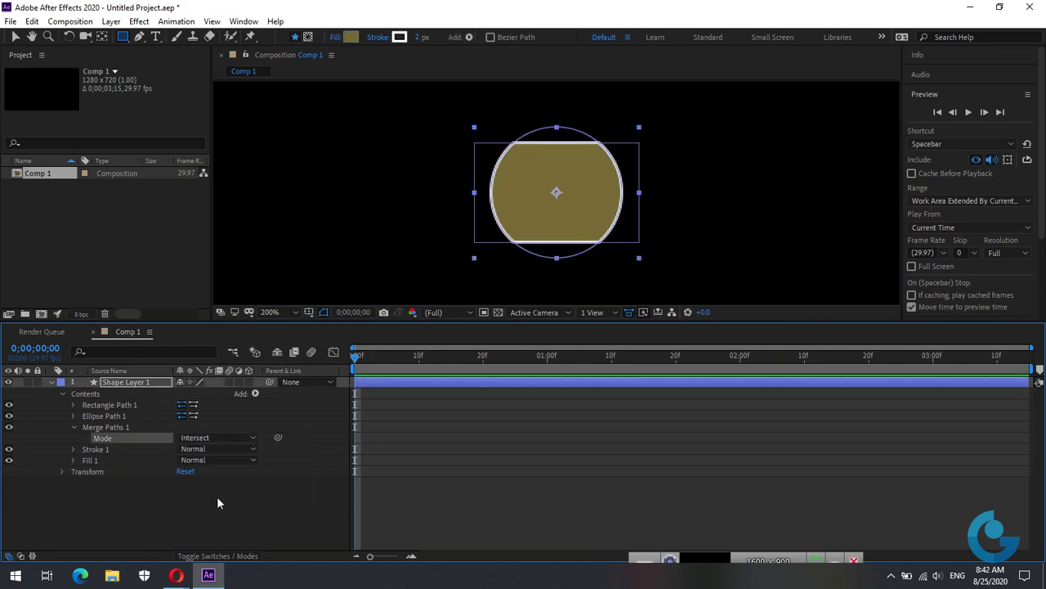
click(615, 449)
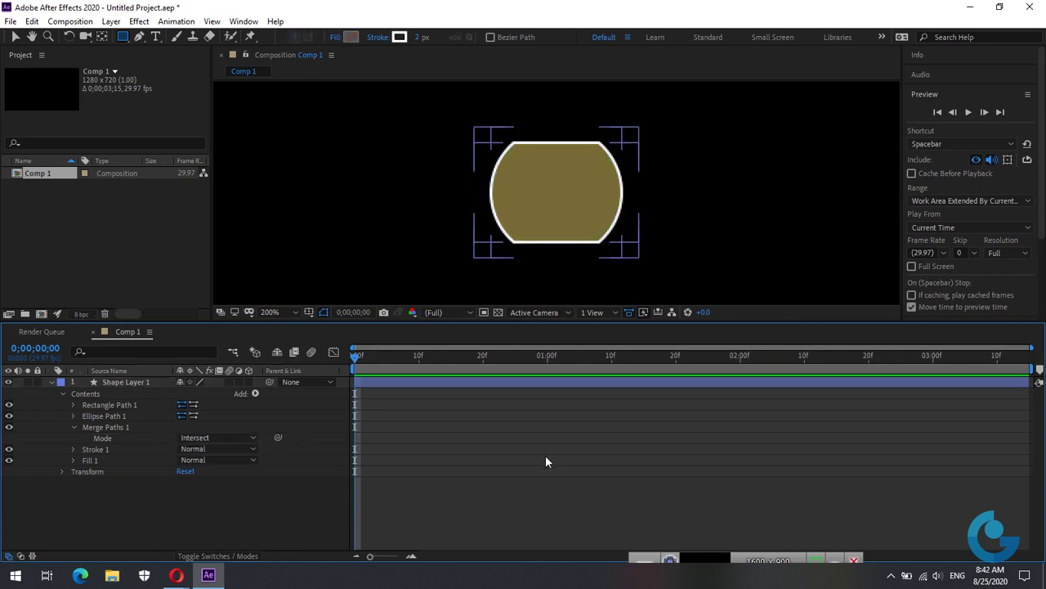
click(235, 439)
click(219, 512)
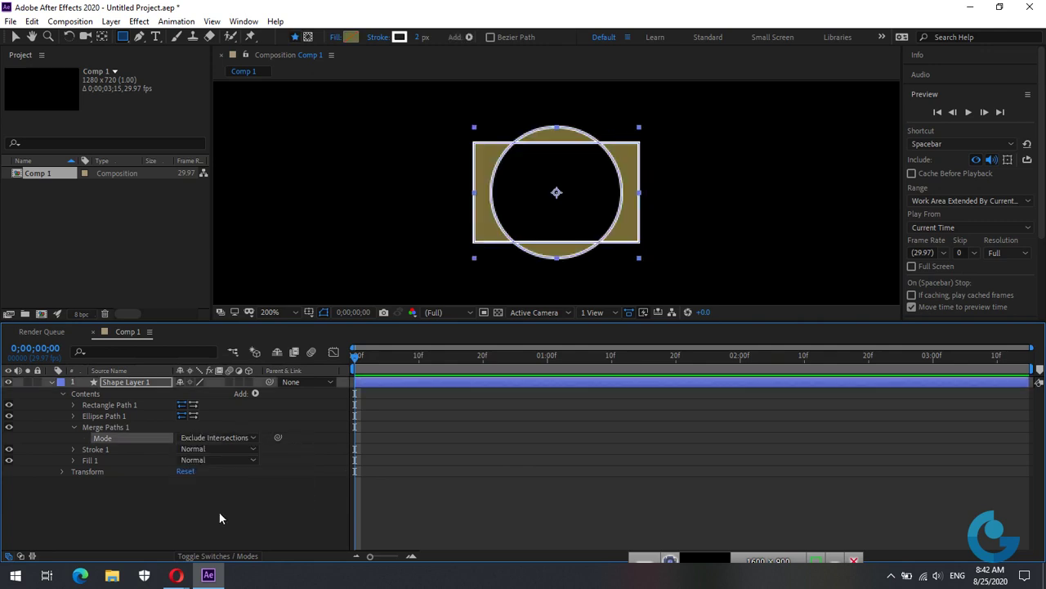
click(226, 438)
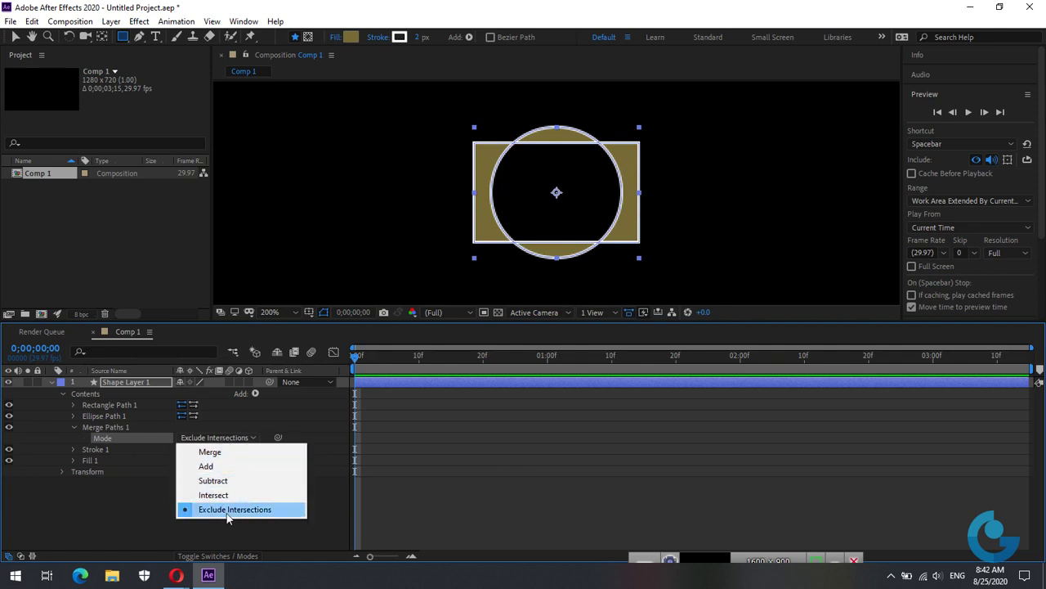
click(206, 466)
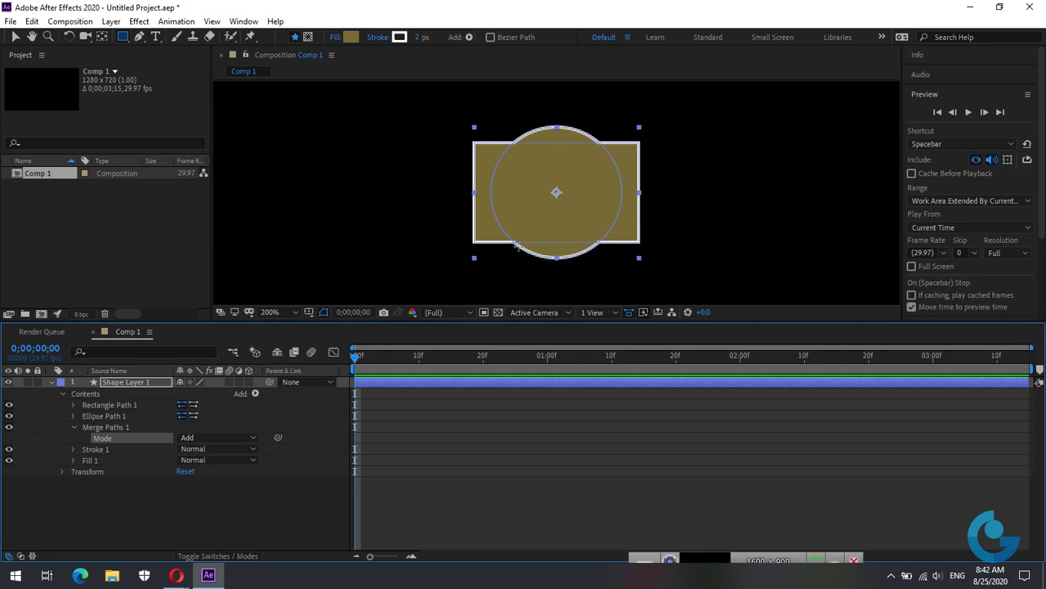
Step: Move Ellipse Path 1 to position 60,-44 at the rectangle's upper-right corner, viewing at 100%
click(74, 415)
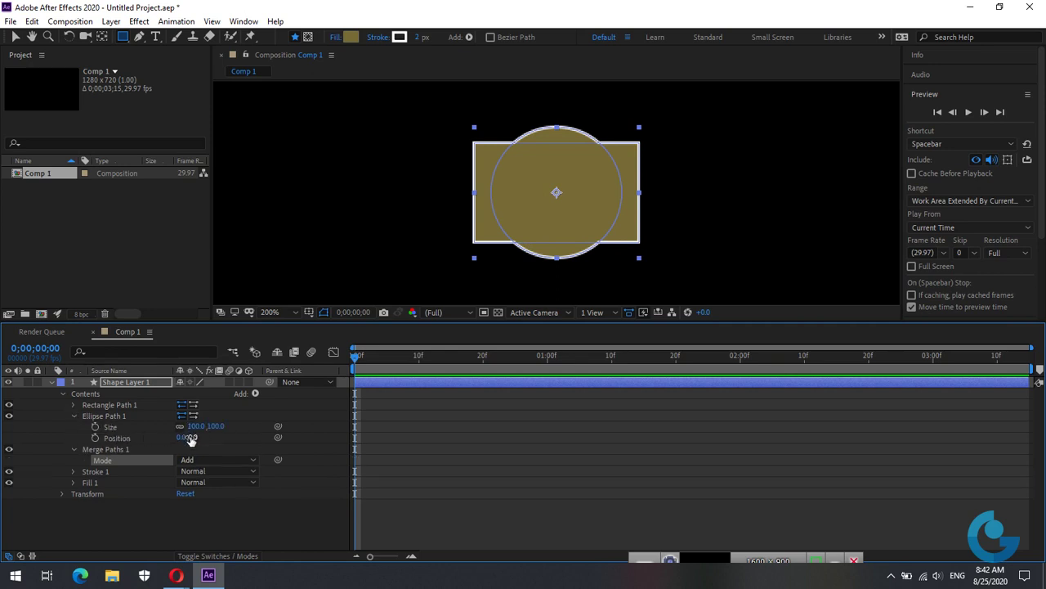
mouse_move(193, 437)
mouse_down()
mouse_move(232, 436)
mouse_move(154, 448)
mouse_up()
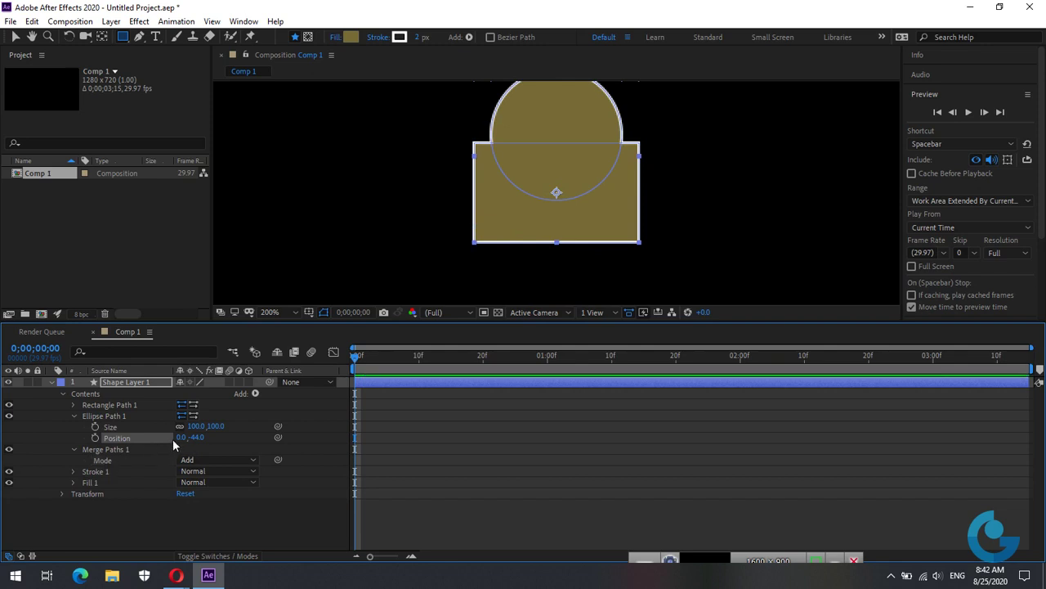
drag(181, 437, 223, 442)
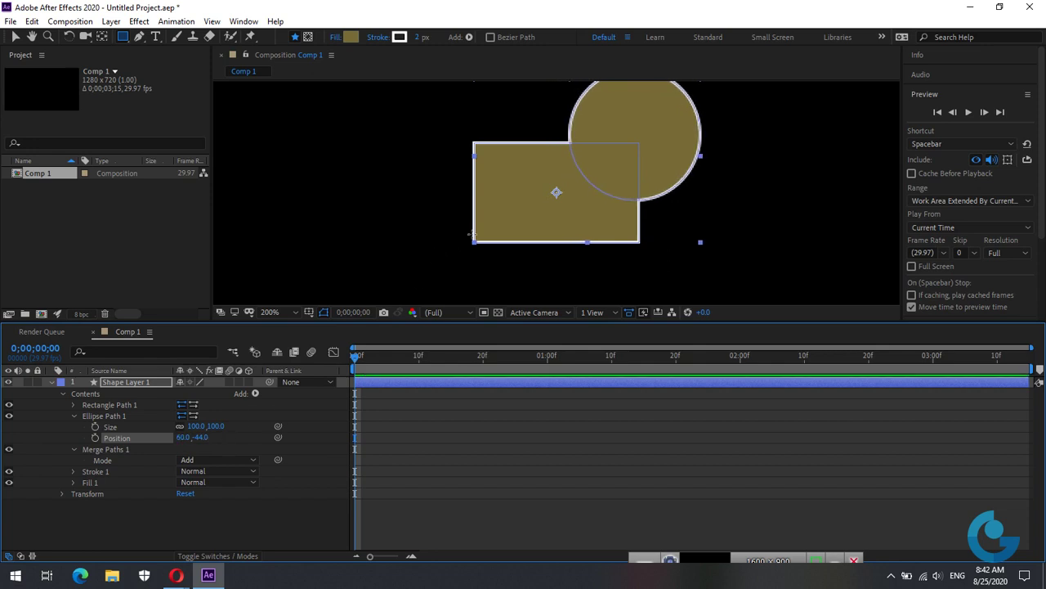
key(comma)
Step: Select Merge Paths 1 to change its merge mode
click(550, 532)
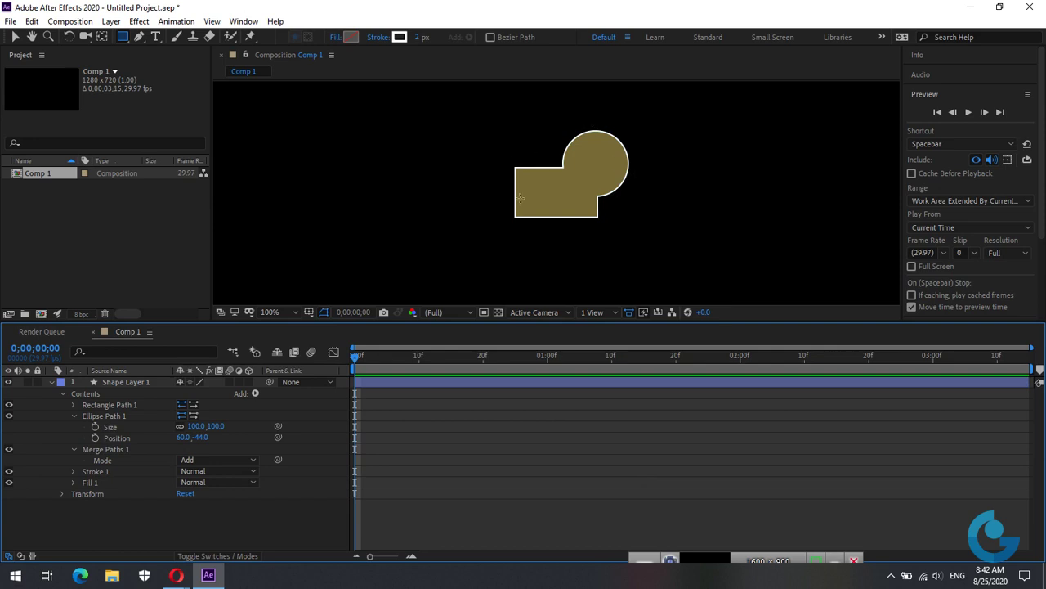
click(196, 451)
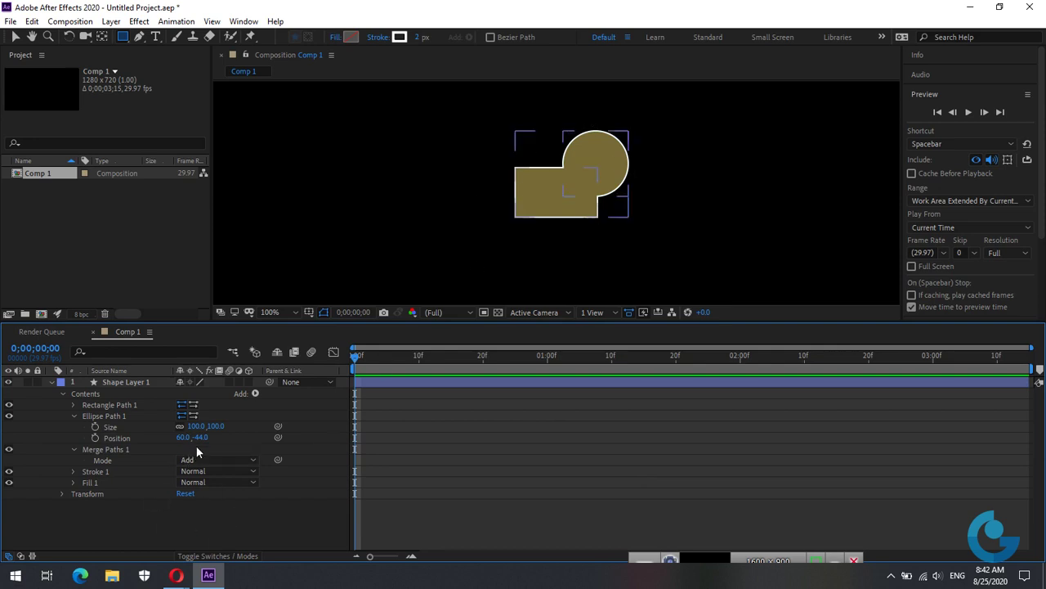
key(F2)
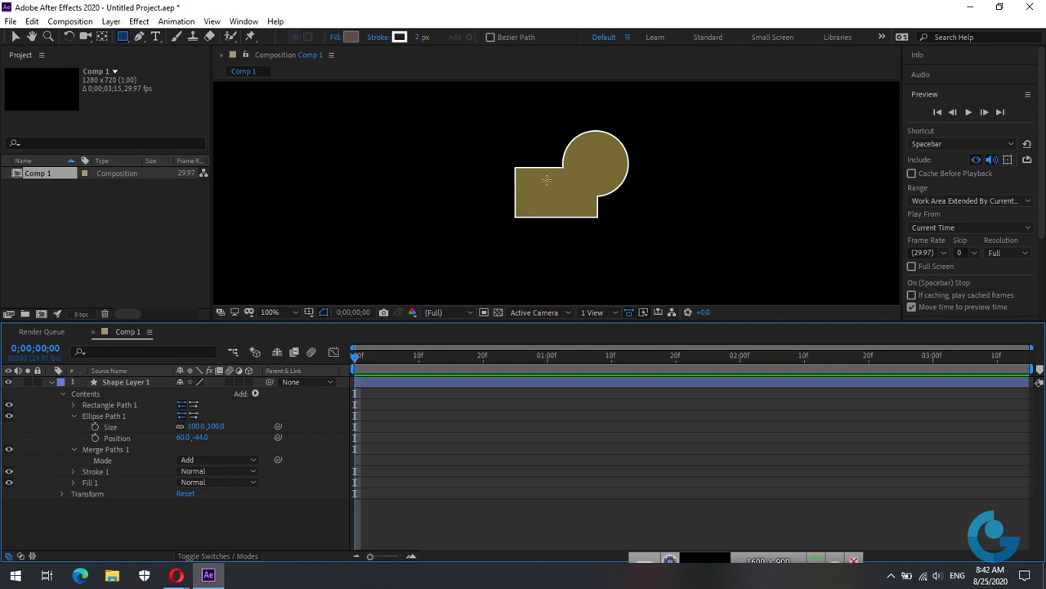
click(201, 472)
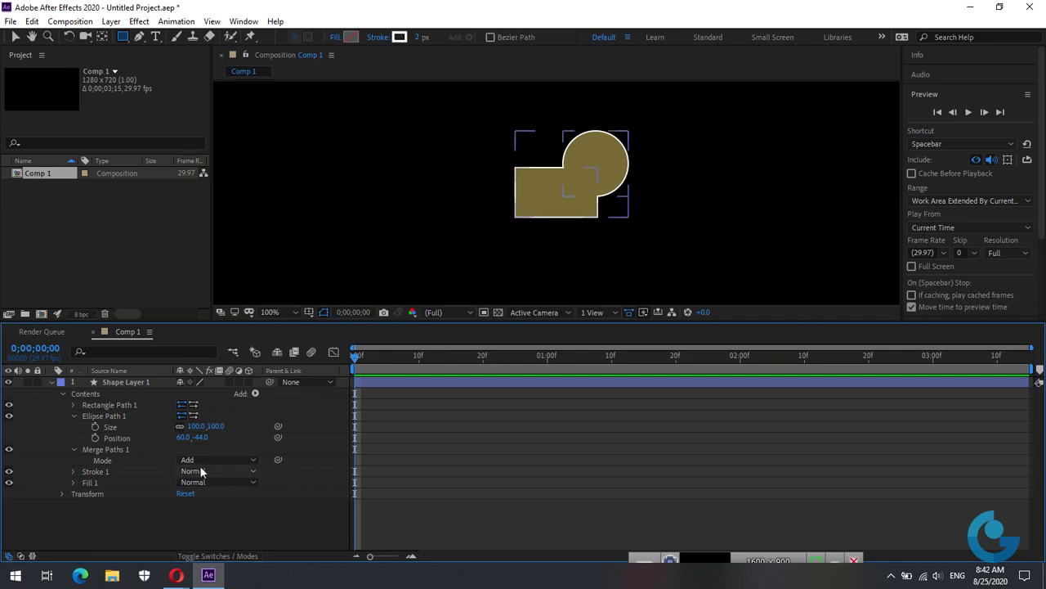
click(237, 463)
Step: Set Merge Paths to Subtract and make the circle 57×57 at position 2,0
click(223, 503)
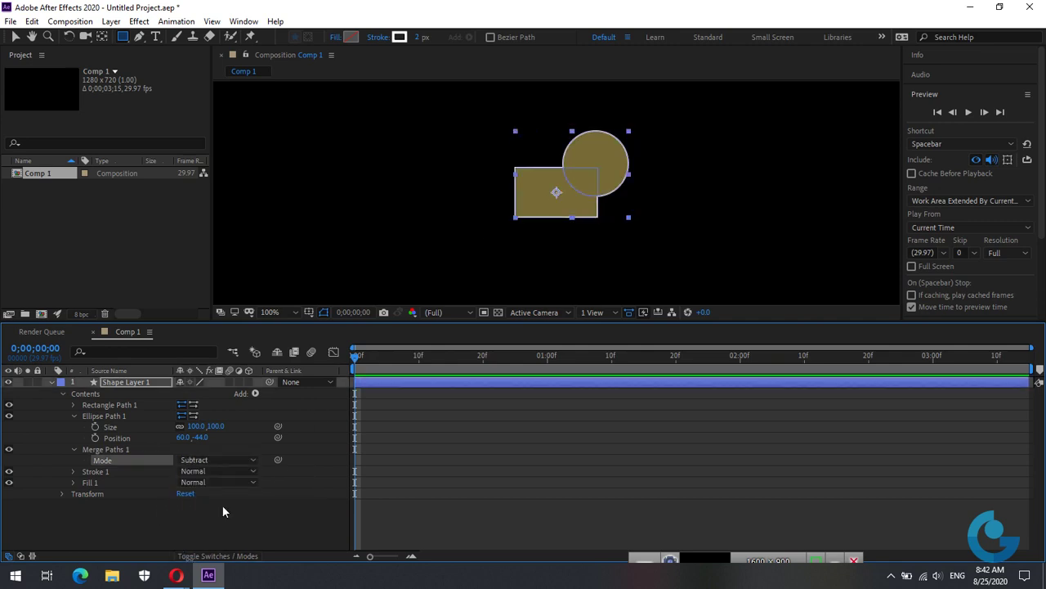
mouse_move(182, 438)
mouse_down()
mouse_move(149, 438)
mouse_move(238, 432)
mouse_up()
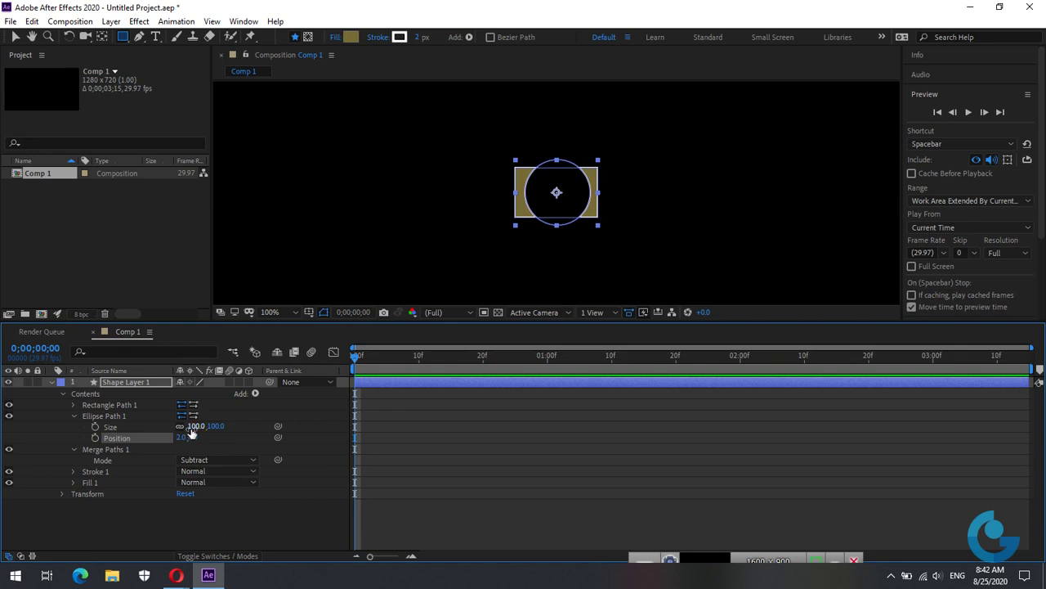
mouse_move(193, 432)
mouse_down()
mouse_move(159, 433)
mouse_move(168, 434)
mouse_up()
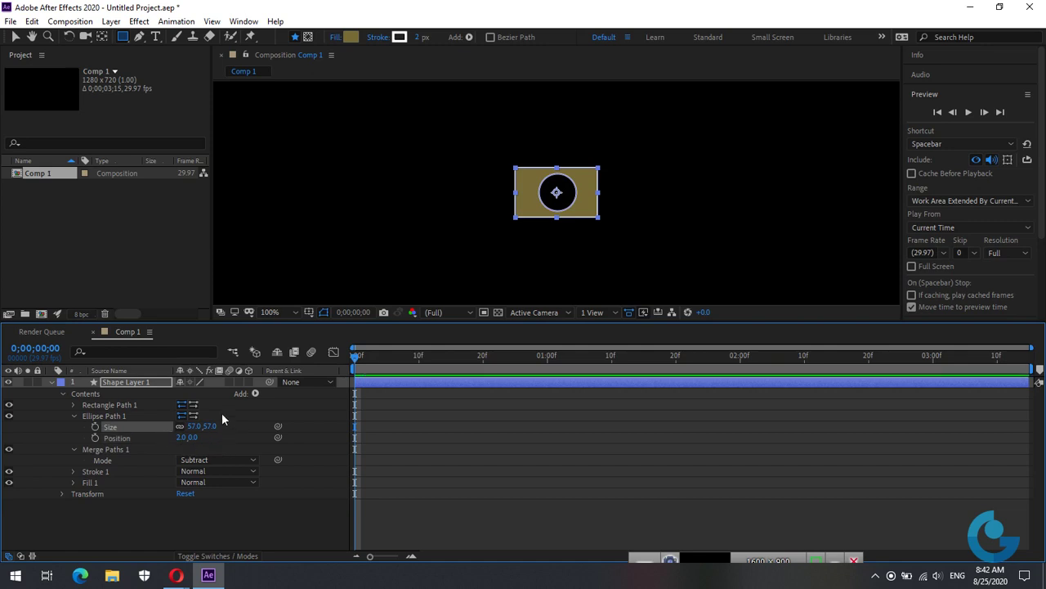
click(217, 537)
click(253, 392)
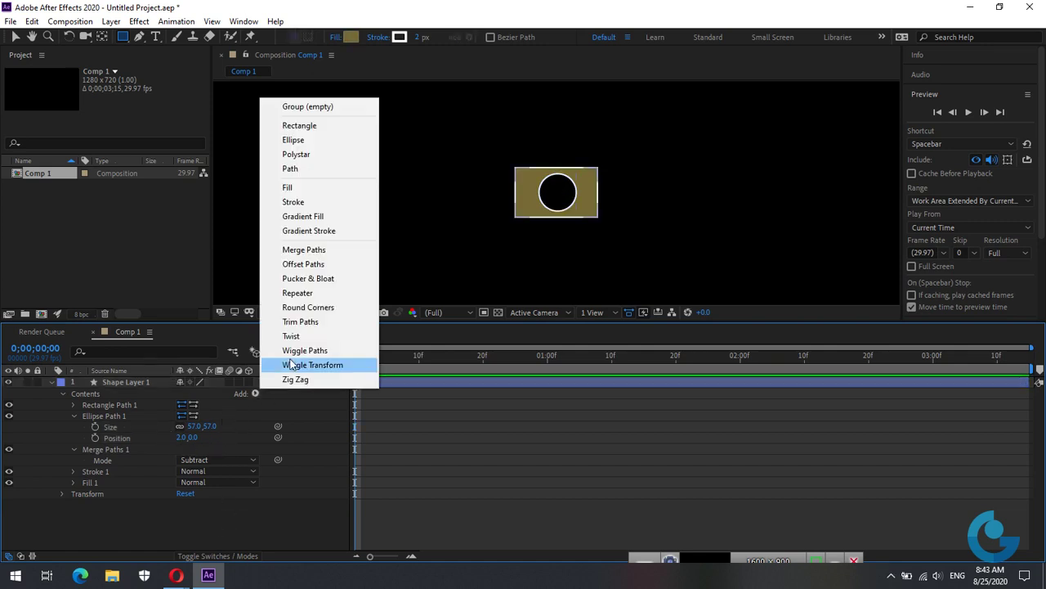
Step: Add a 5-point Polystar with inner radius 13 and outer radius 22, viewing at 200%
click(317, 154)
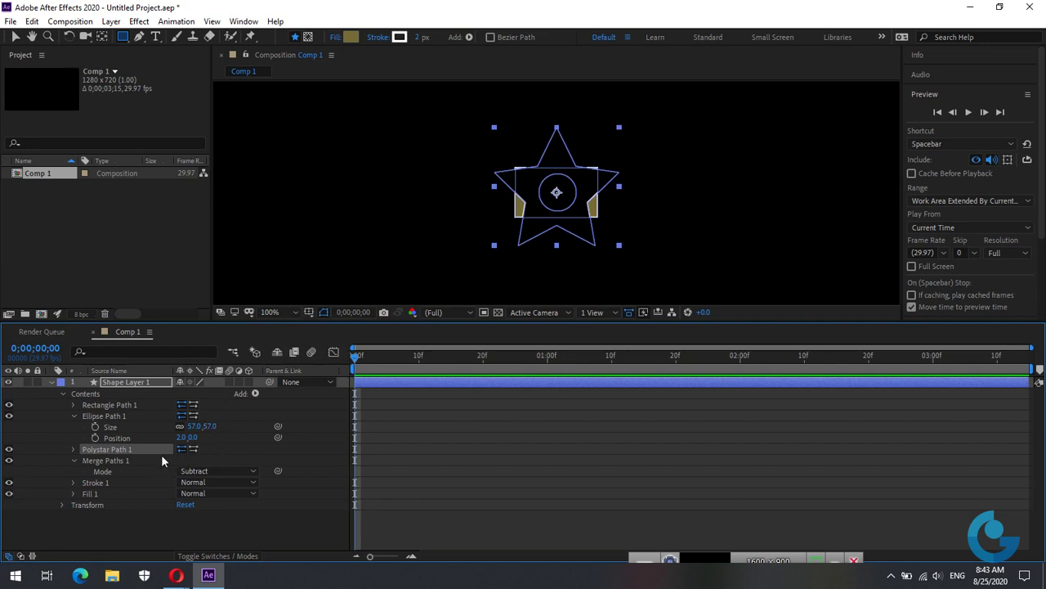
click(74, 449)
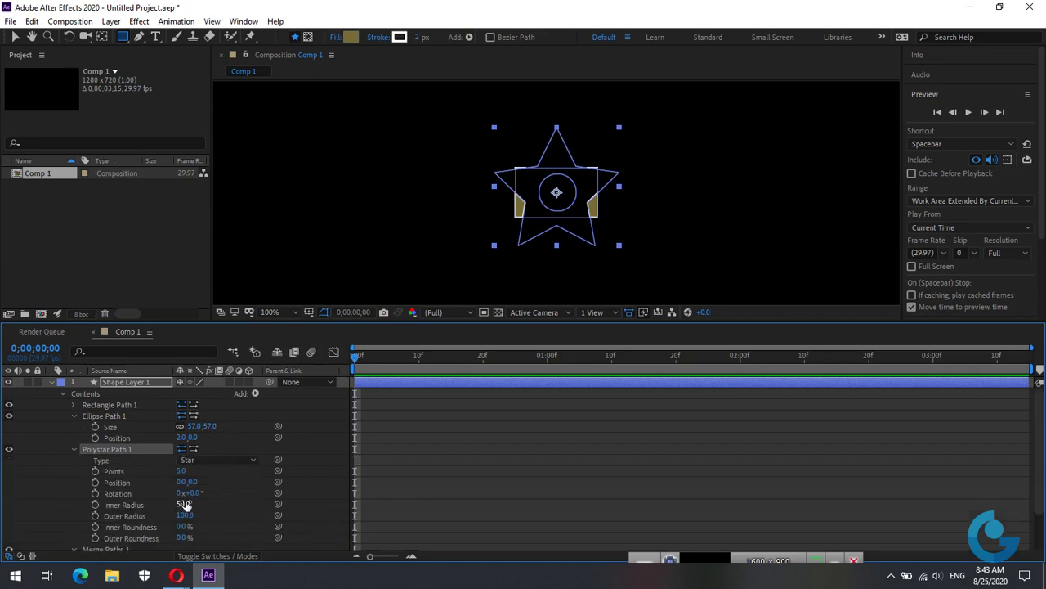
click(124, 504)
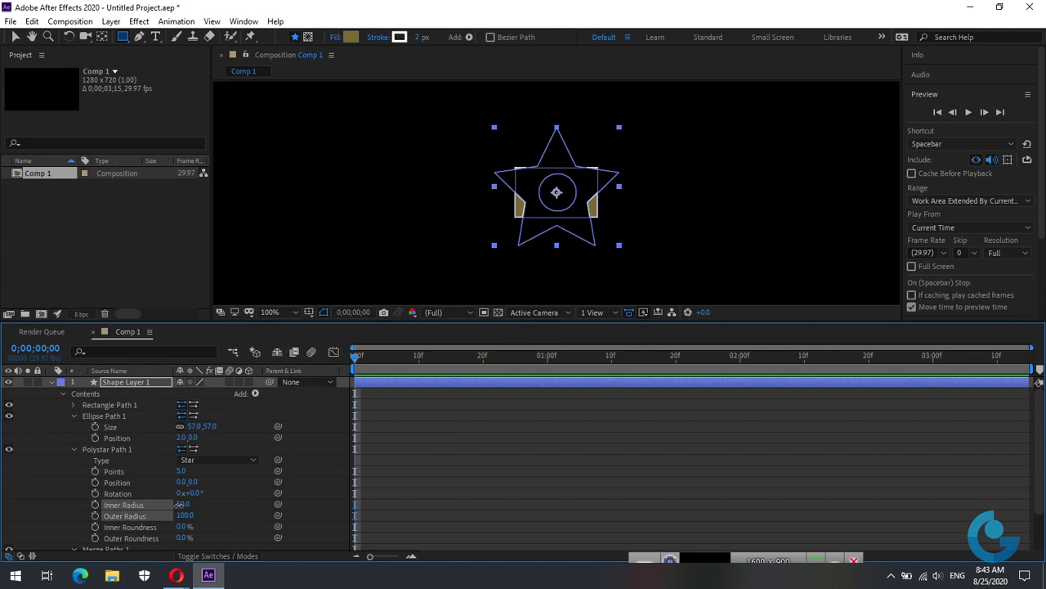
mouse_move(182, 504)
mouse_down()
mouse_move(131, 518)
mouse_move(202, 509)
mouse_up()
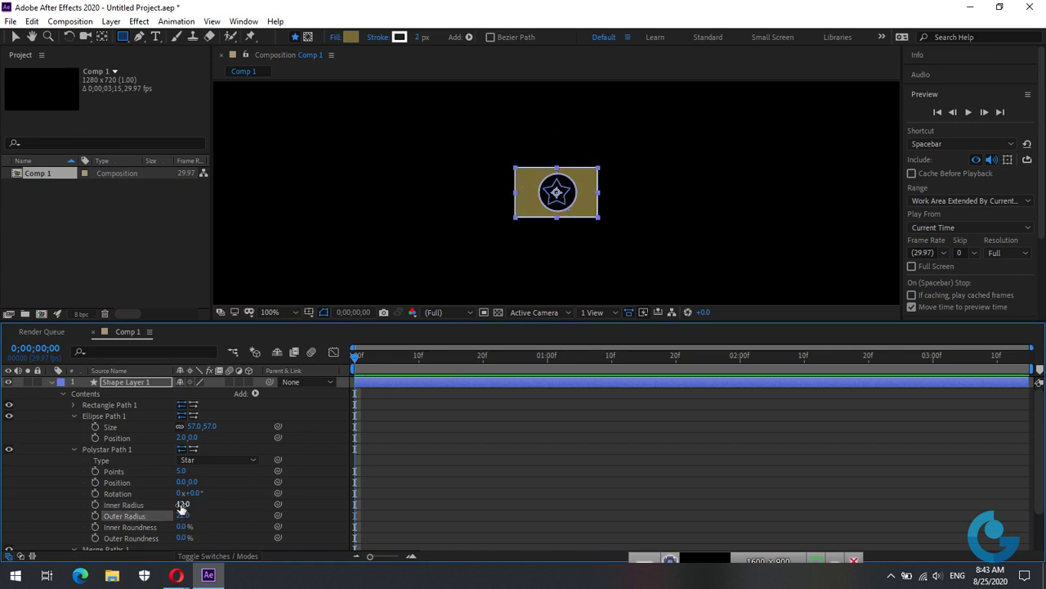
drag(178, 504, 192, 497)
key(period)
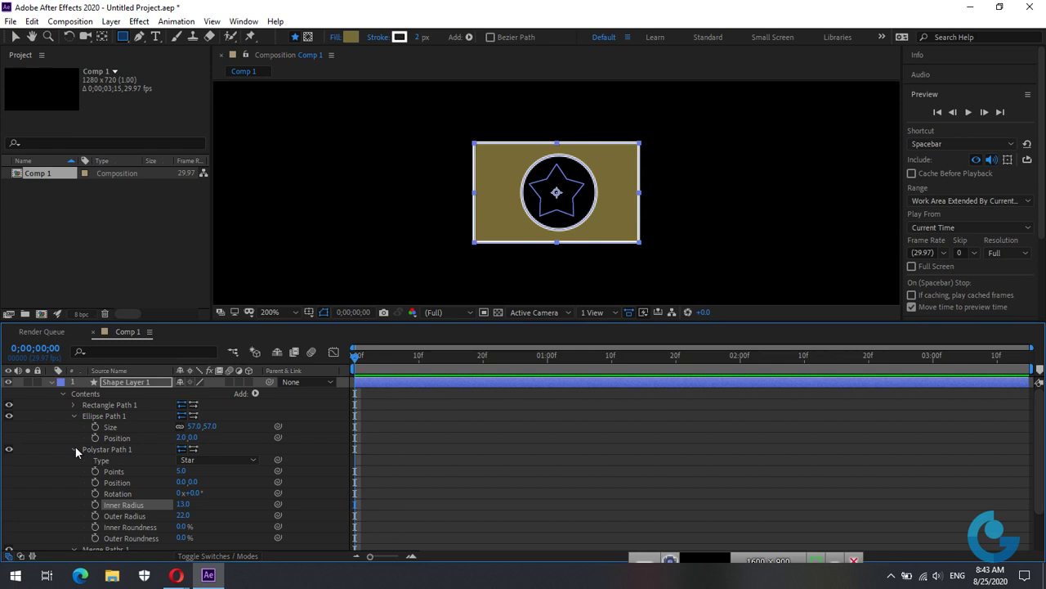
Step: Add an empty Group 1 to the shape layer's contents
click(73, 449)
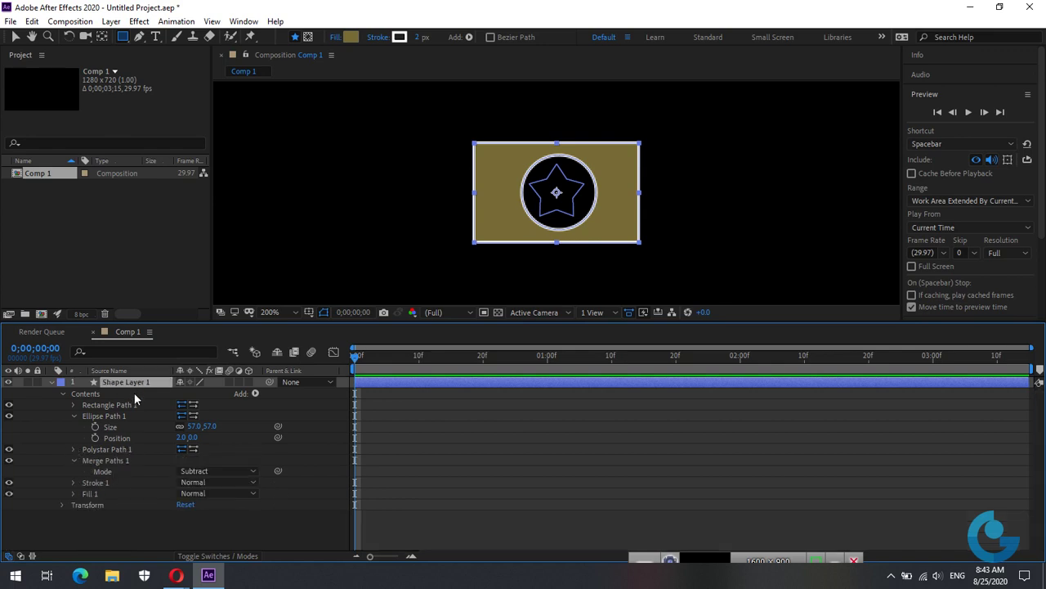
click(73, 416)
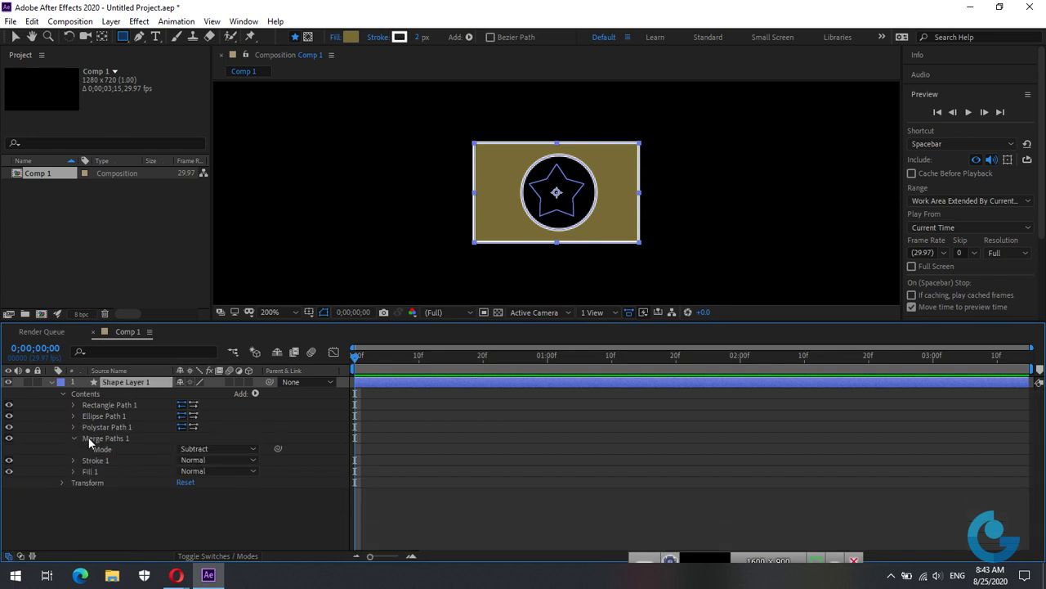
click(122, 404)
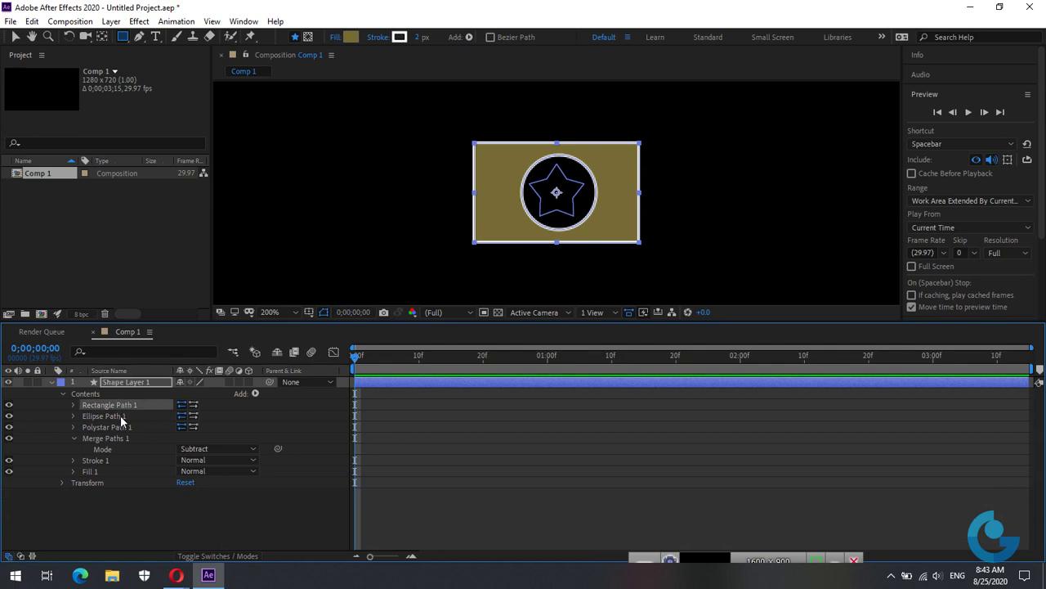
click(255, 394)
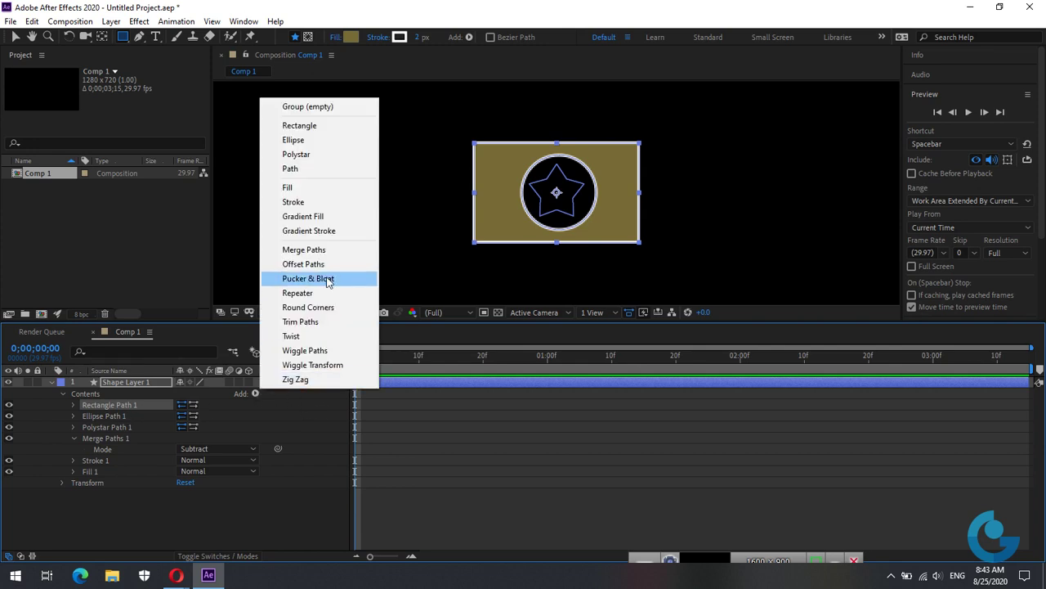
click(324, 110)
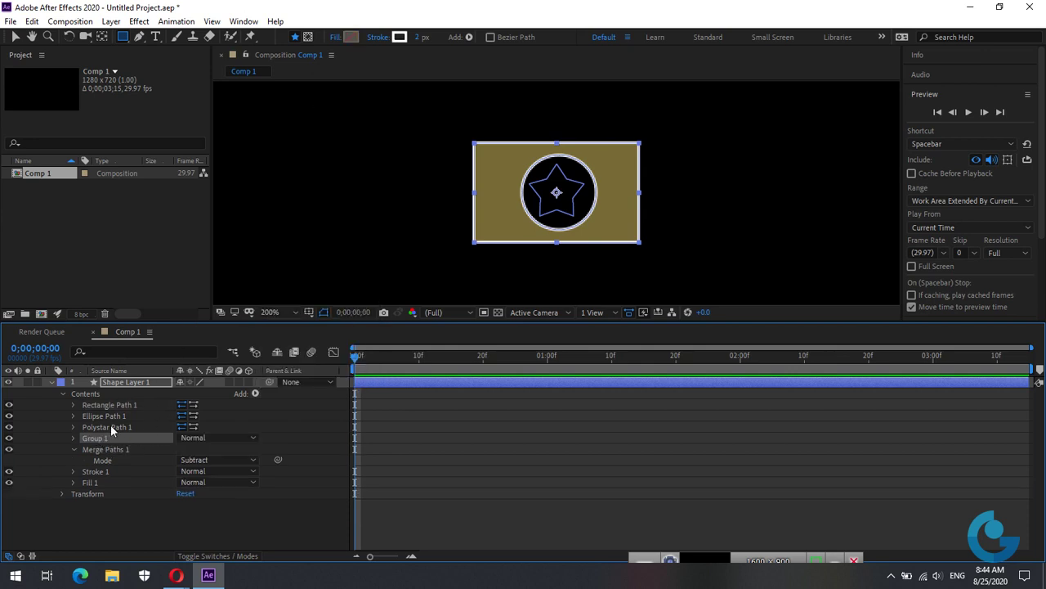
Step: Select Rectangle Path 1, Ellipse Path 1 and Merge Paths 1 and drag them below Group 1
click(119, 405)
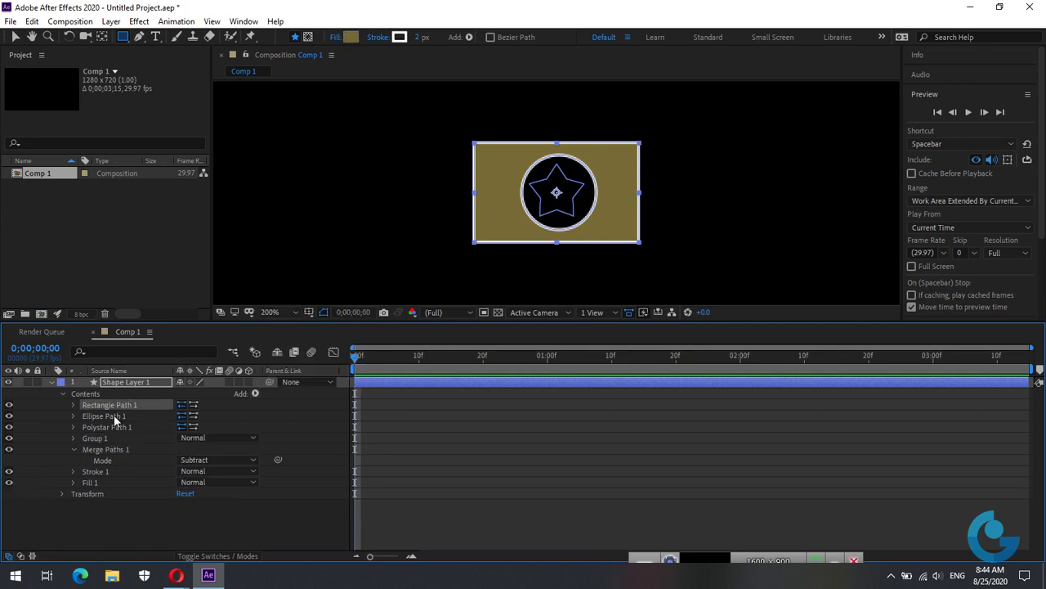
shift+click(113, 416)
ctrl+click(106, 451)
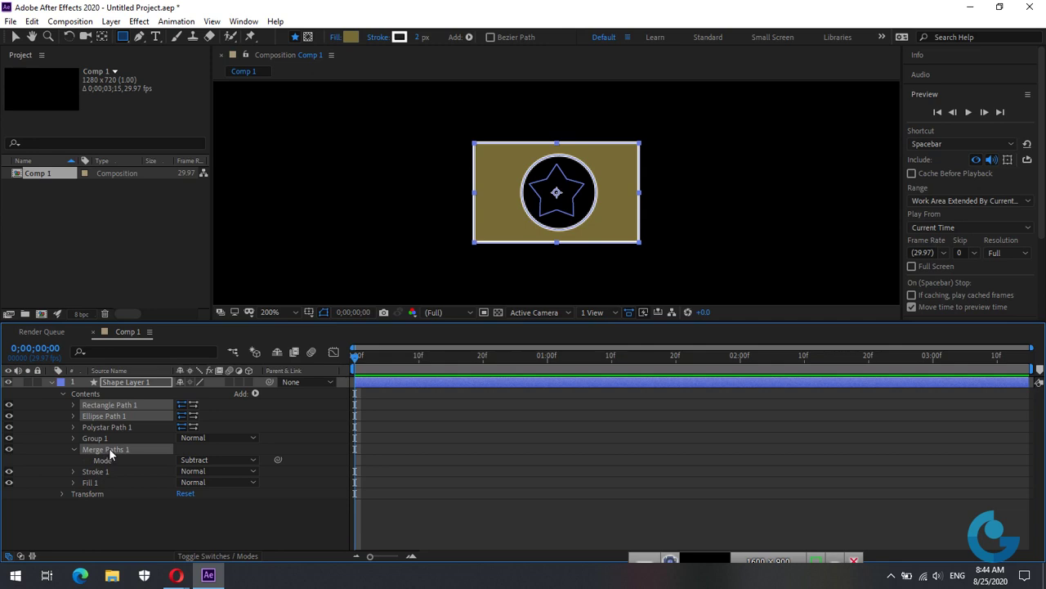
drag(108, 448, 101, 439)
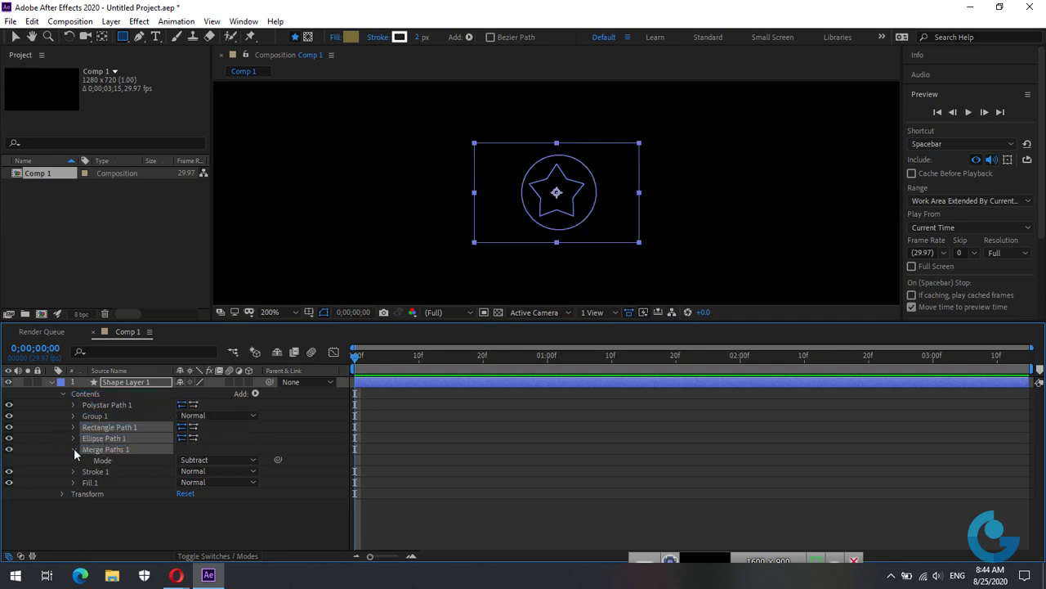
click(74, 449)
click(95, 460)
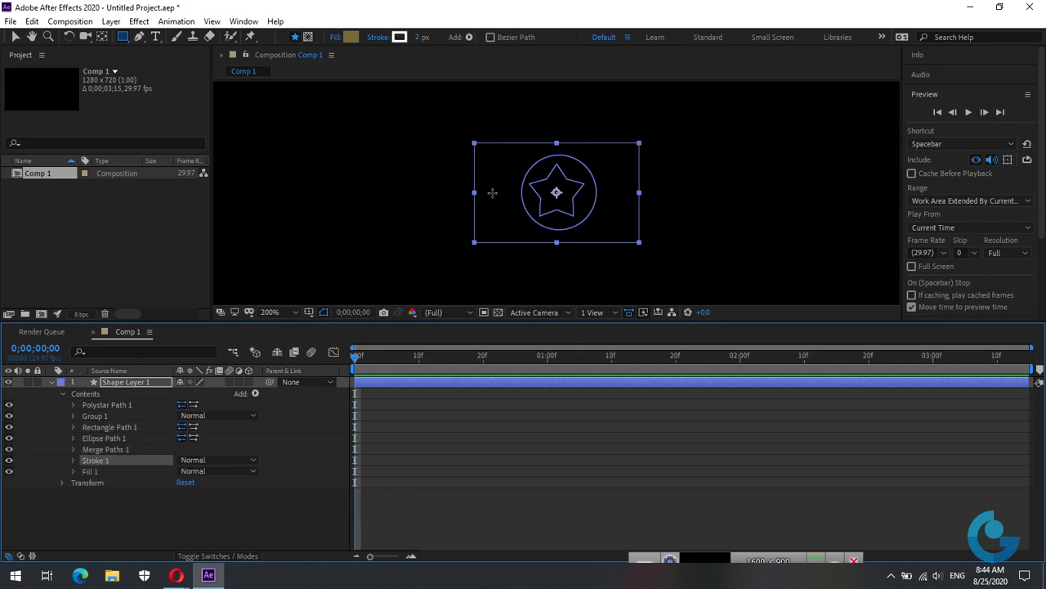
Step: Hide Polystar Path 1 and move Rectangle Path 1, Ellipse Path 1 and Merge Paths 1 into Group 1
click(9, 405)
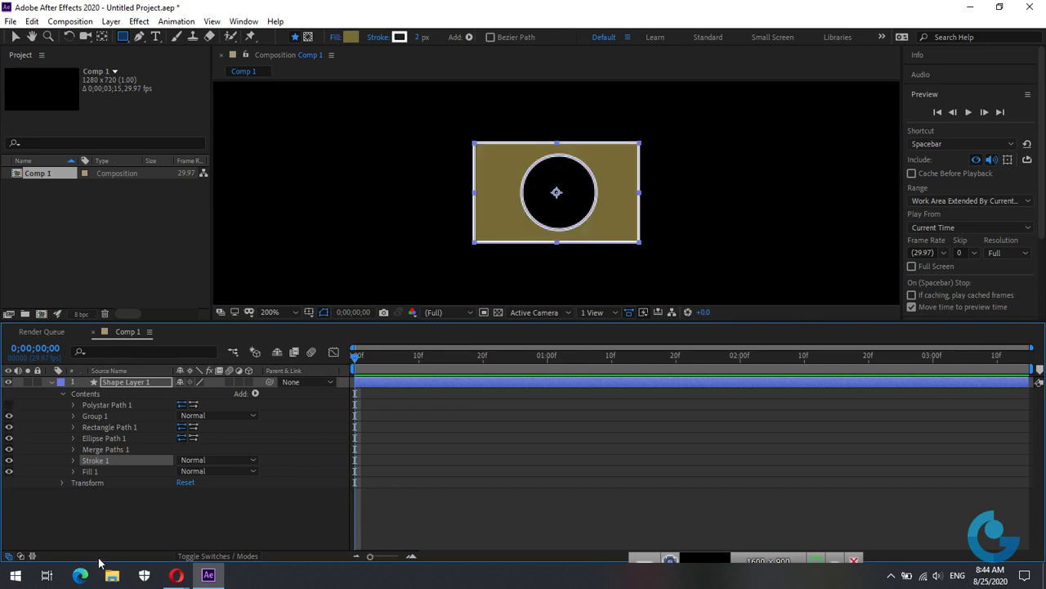
click(122, 404)
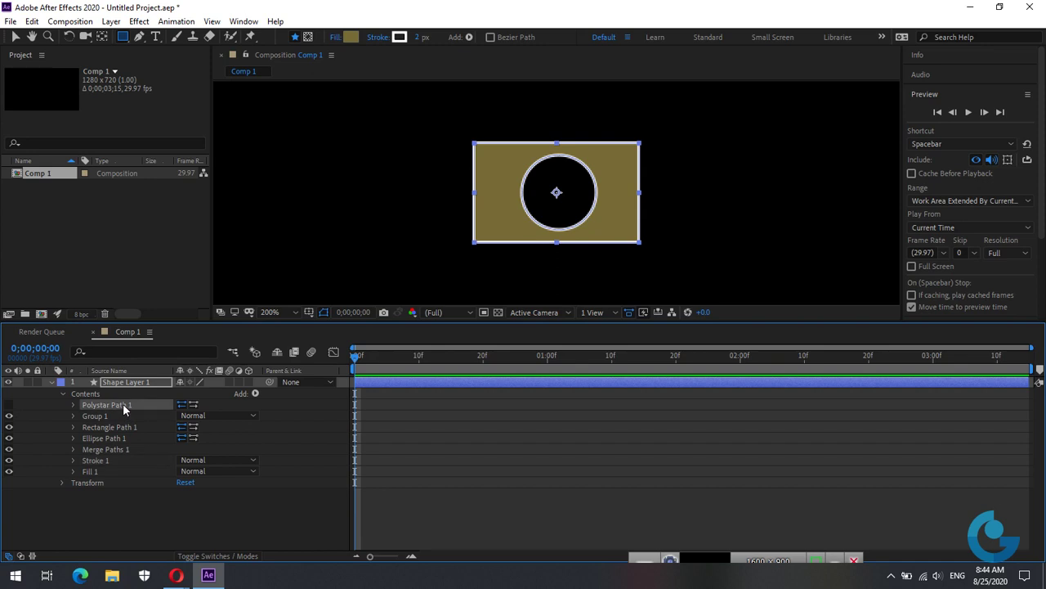
click(112, 500)
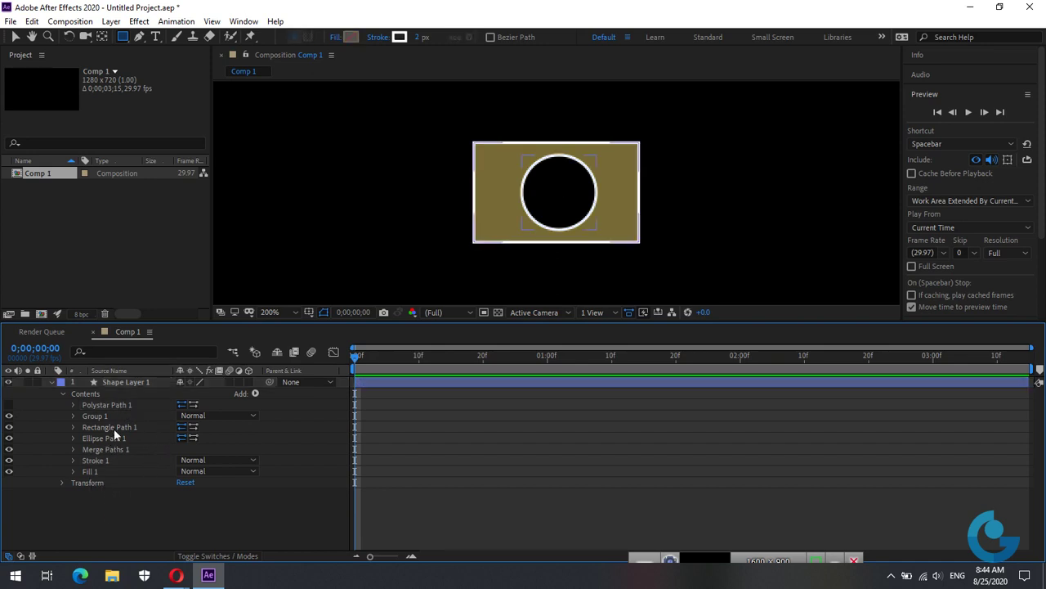
click(98, 429)
key(Delete)
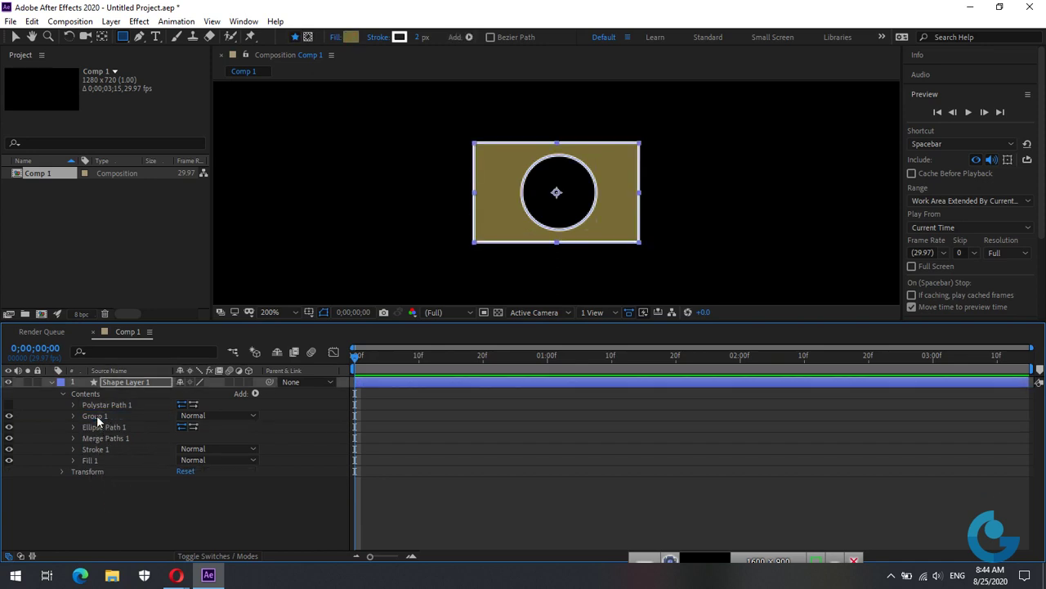
click(100, 428)
key(Delete)
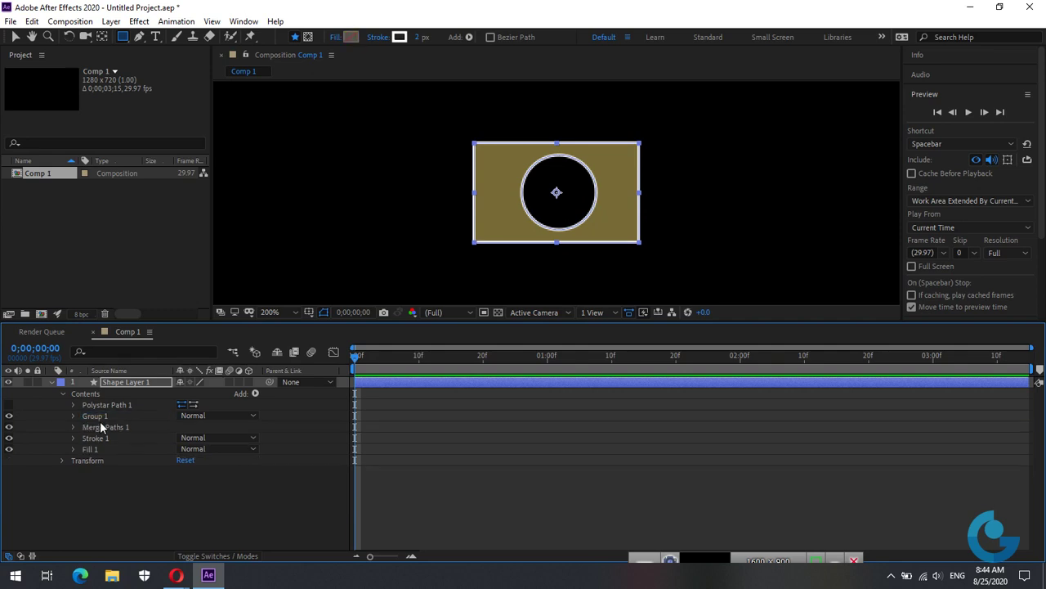
click(99, 427)
key(Delete)
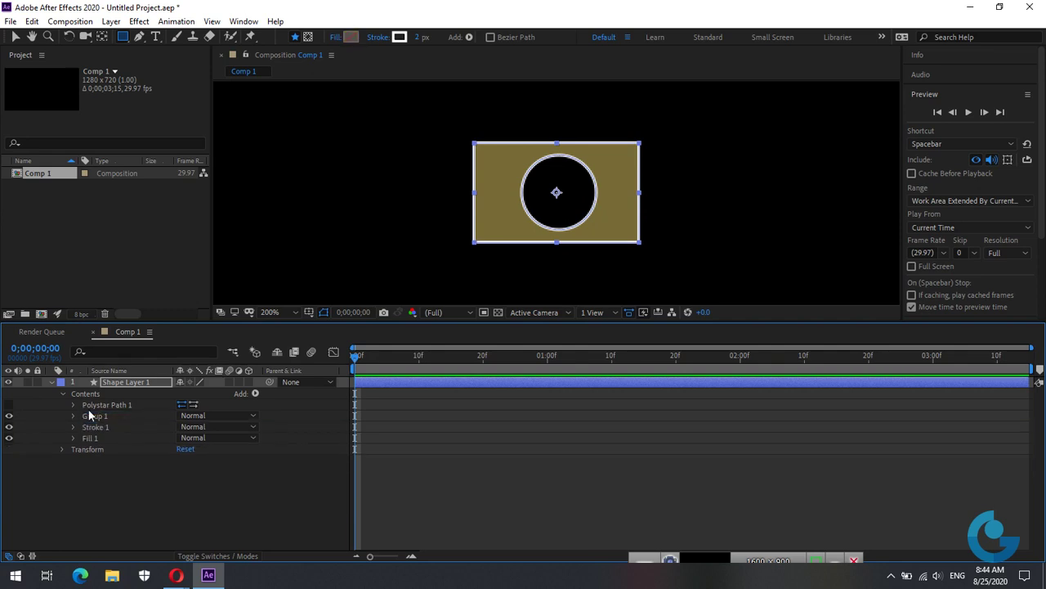
Step: Show Polystar Path 1 again and verify Group 1's contents and Merge Paths mode
click(9, 405)
click(153, 490)
click(95, 417)
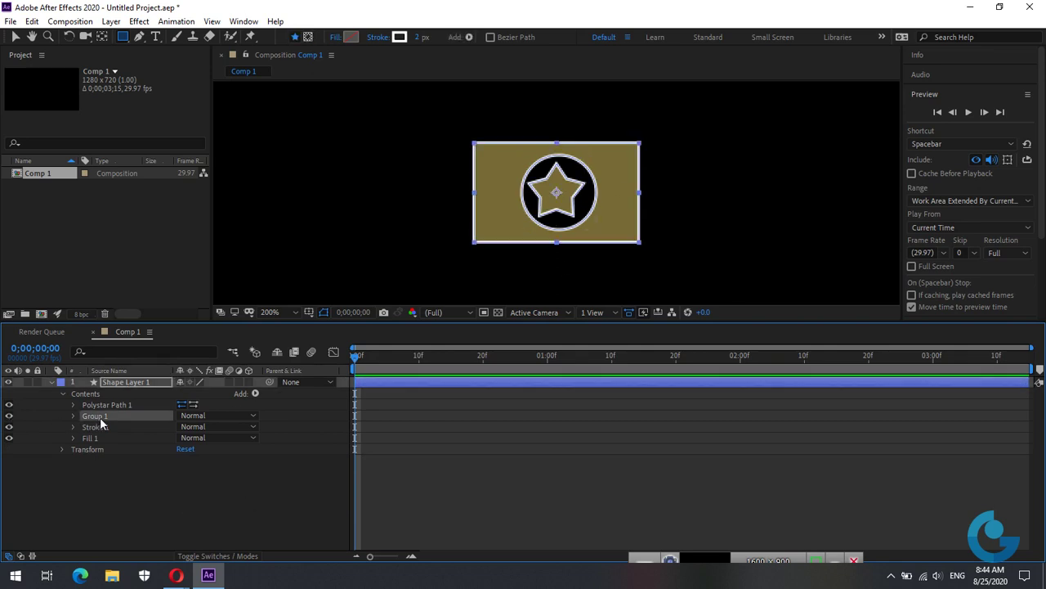
click(73, 416)
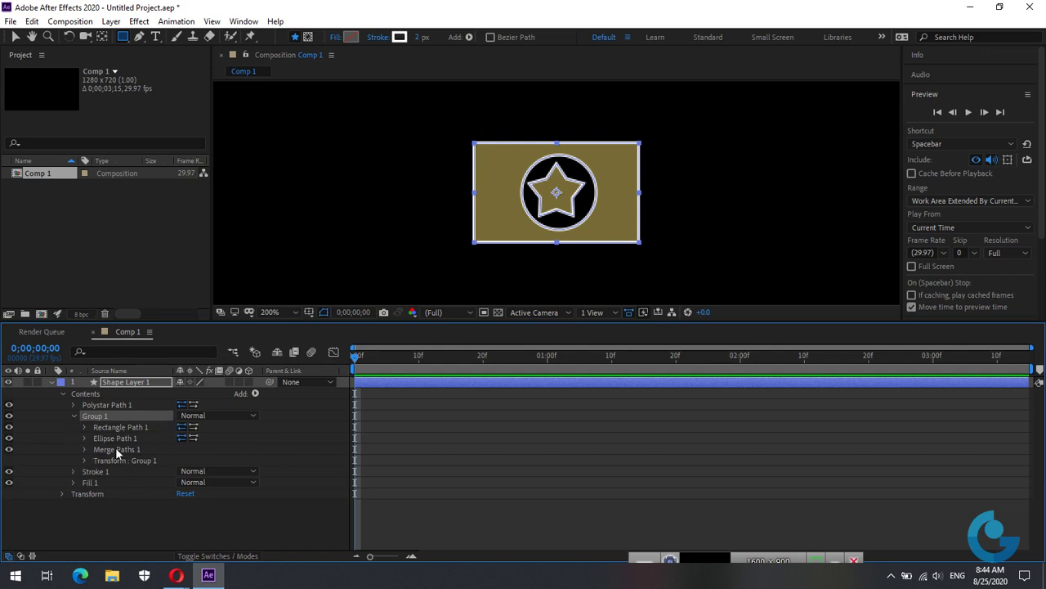
click(85, 450)
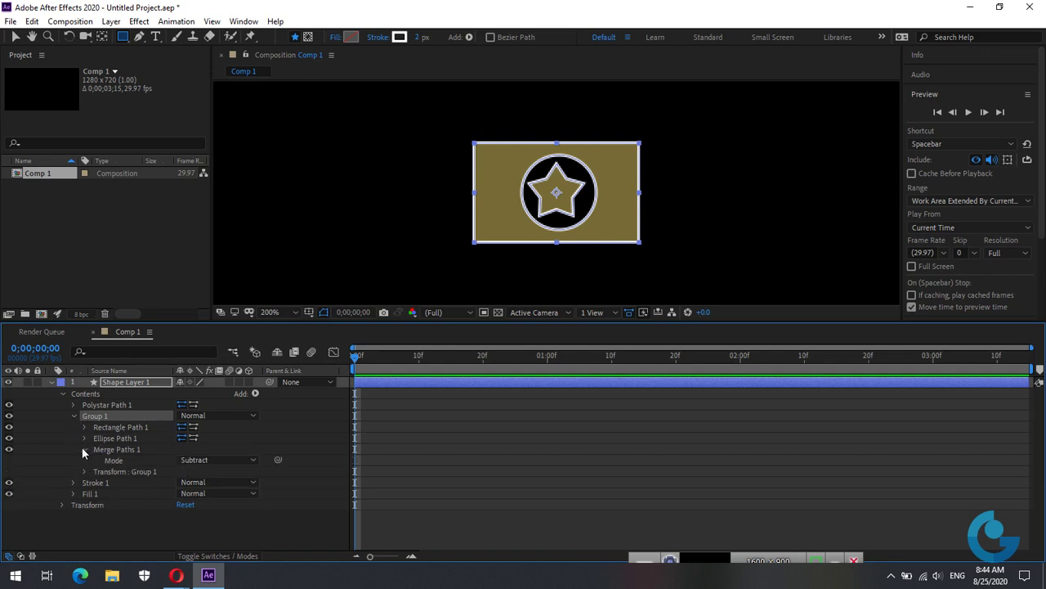
click(83, 450)
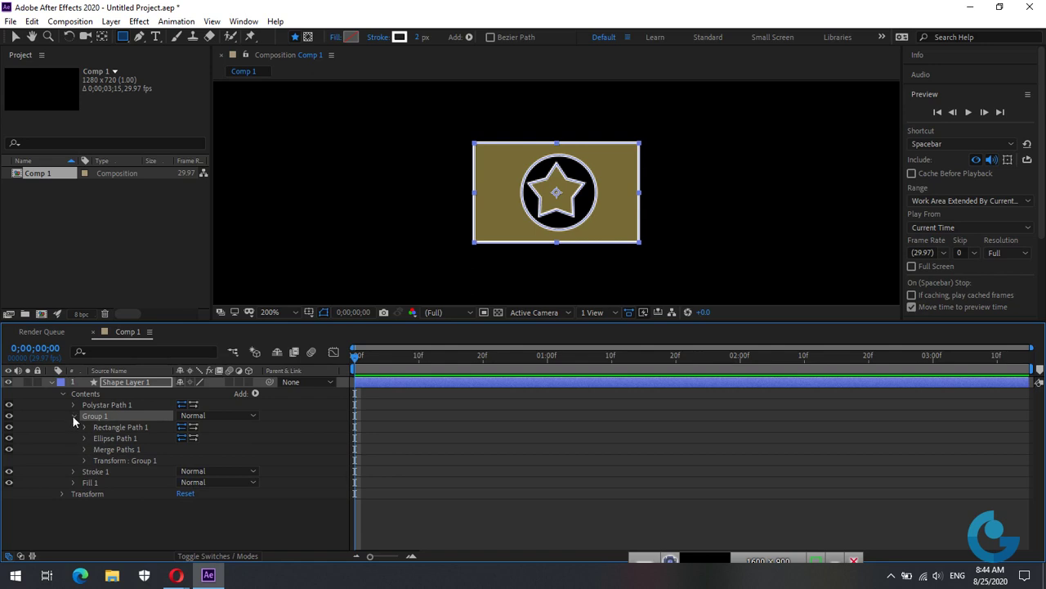
click(72, 416)
click(80, 406)
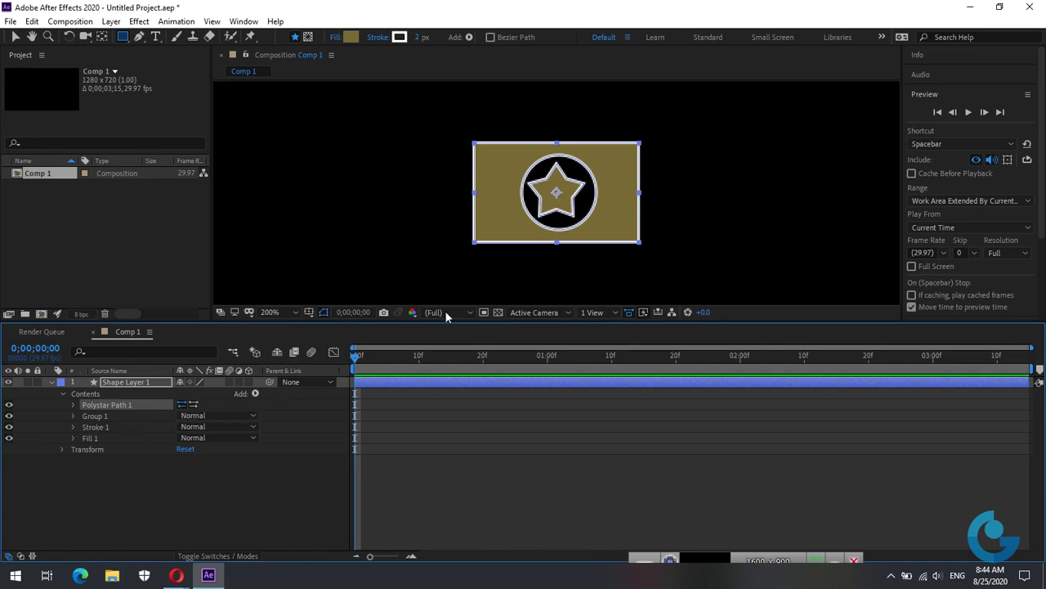
Step: Widen Rectangle Path 1 in Group 1 to 171 by 96
click(256, 393)
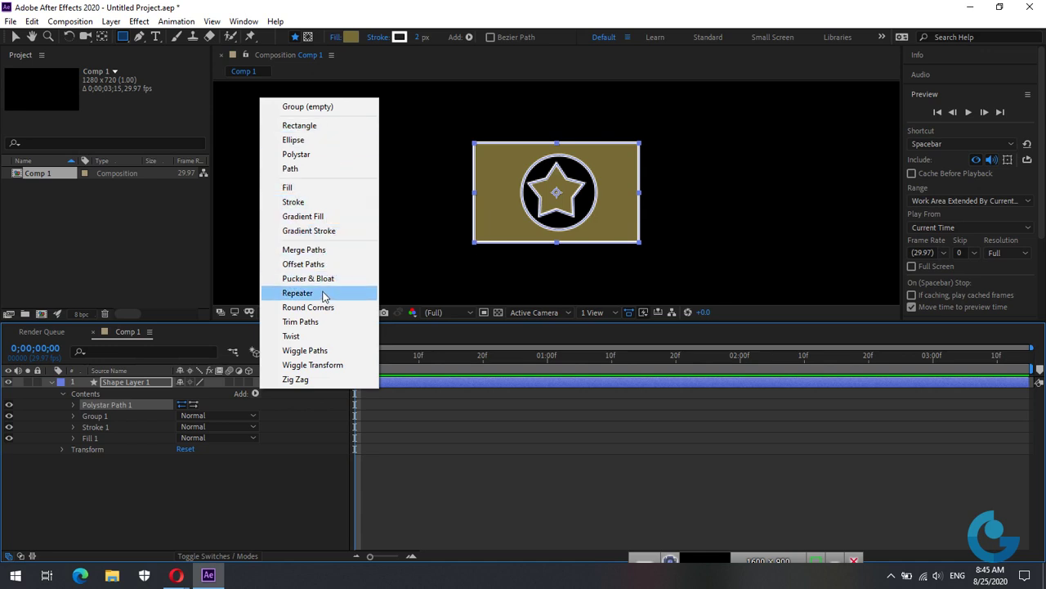
click(338, 442)
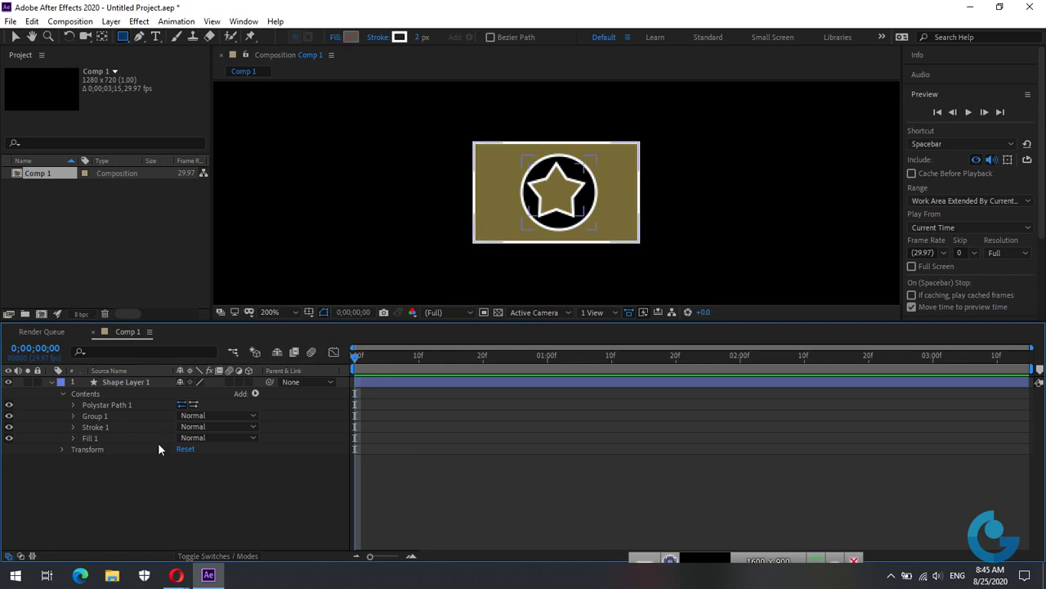
click(72, 416)
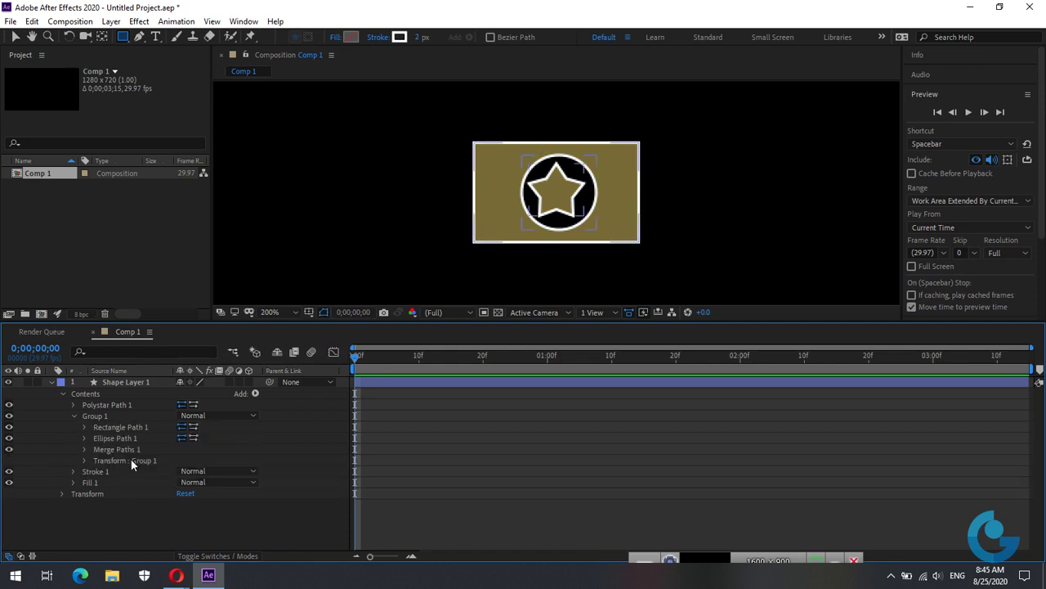
click(84, 426)
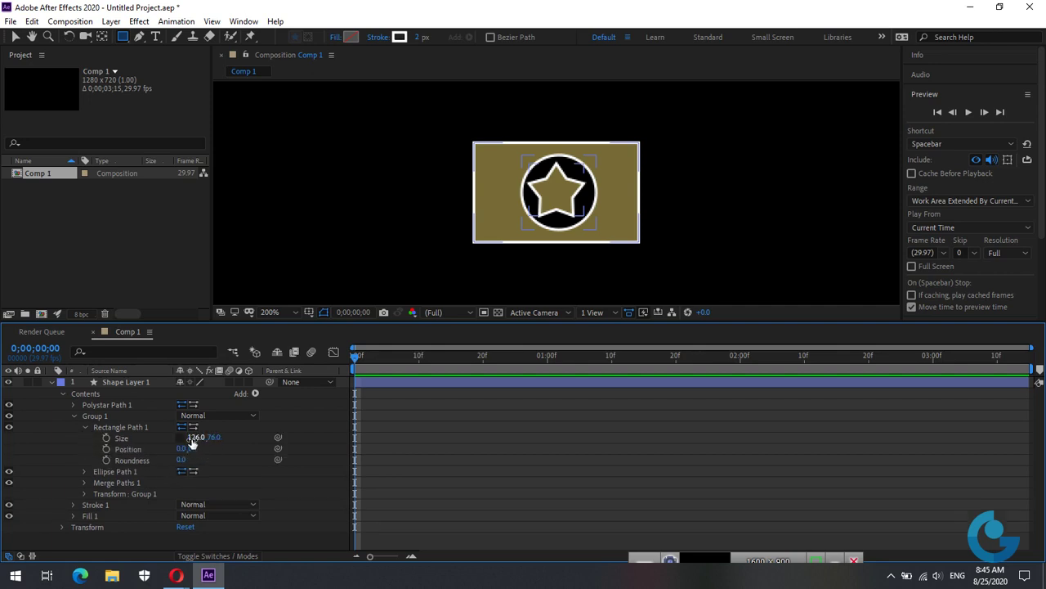
drag(193, 441, 222, 437)
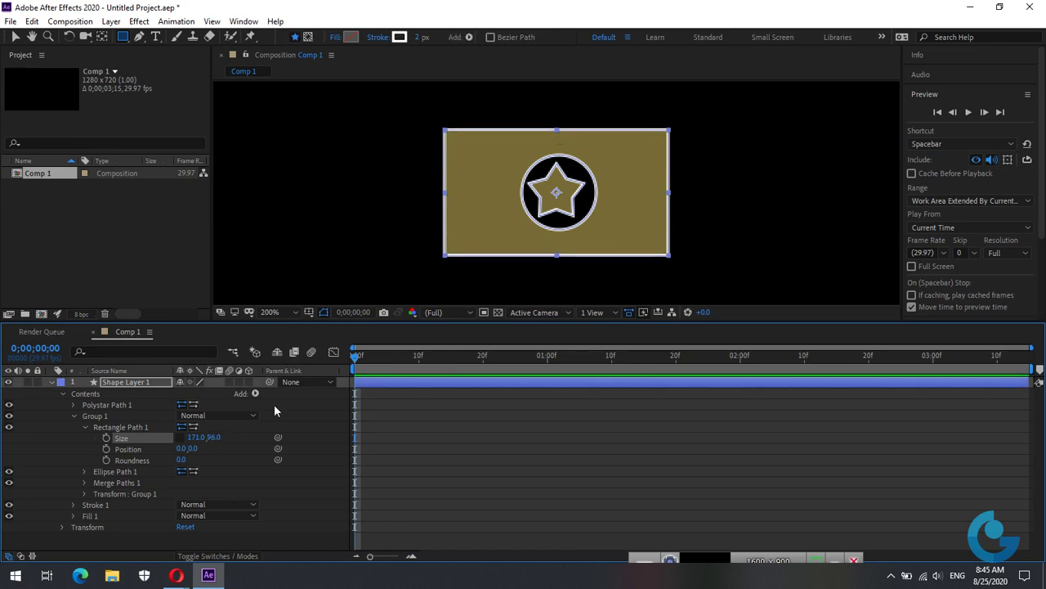
Step: Set Ellipse Path 1 position to 0,0 and size to 63 by 63
click(84, 472)
click(187, 493)
text(0)
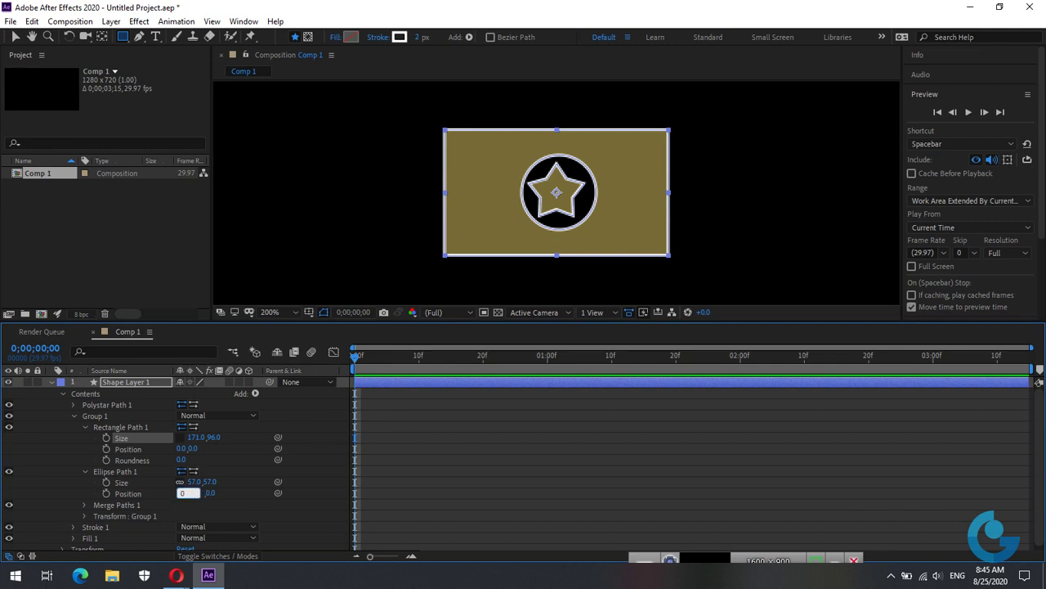
key(Return)
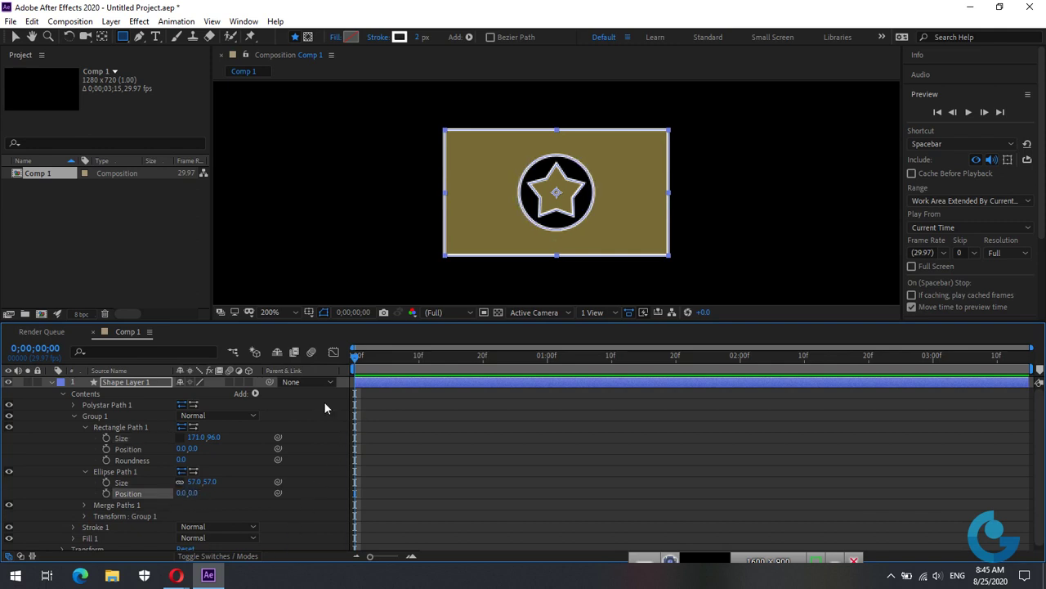
drag(188, 481, 195, 482)
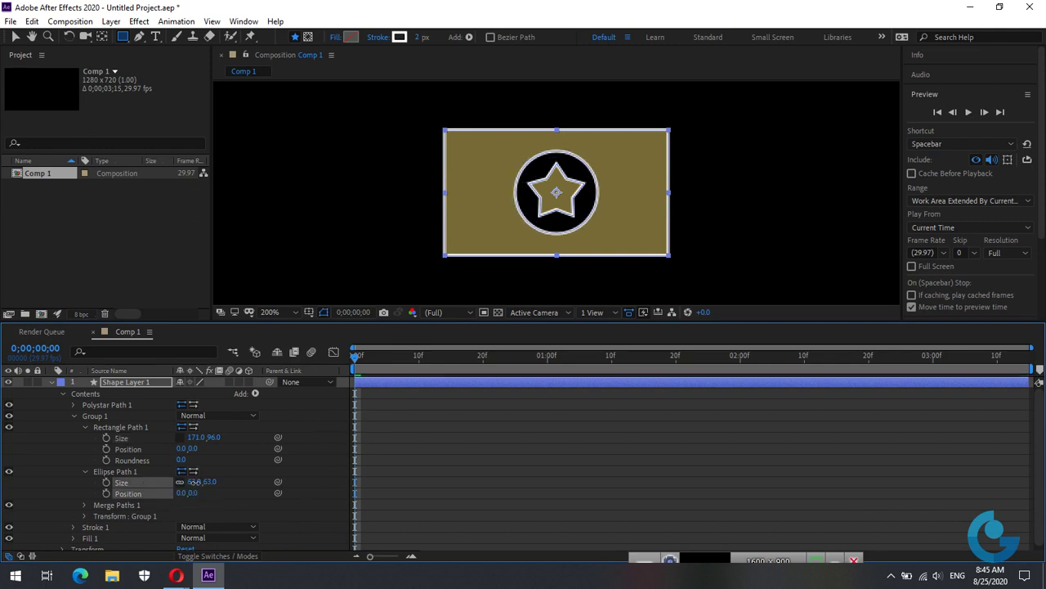
click(728, 243)
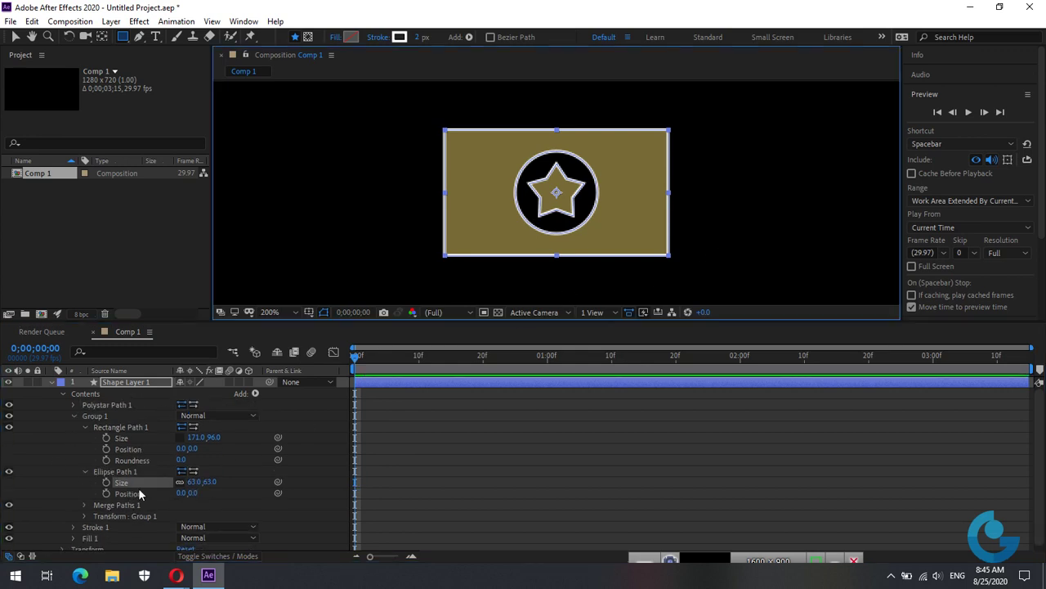
click(352, 460)
click(75, 415)
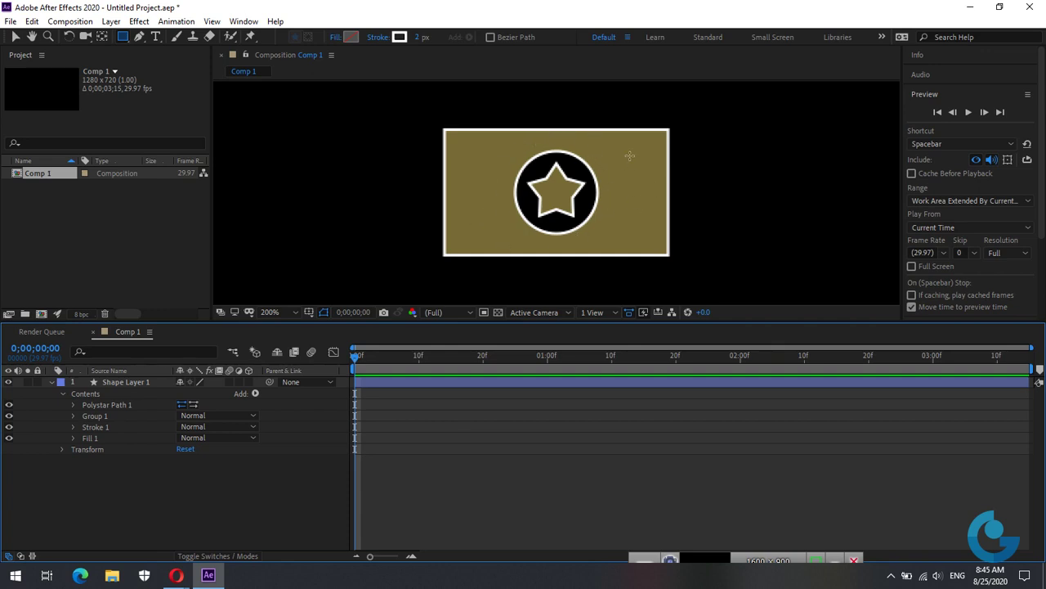
Step: Expand Shape Layer 1's contents and look over Polystar Path 1's context options
click(63, 393)
click(51, 382)
click(51, 382)
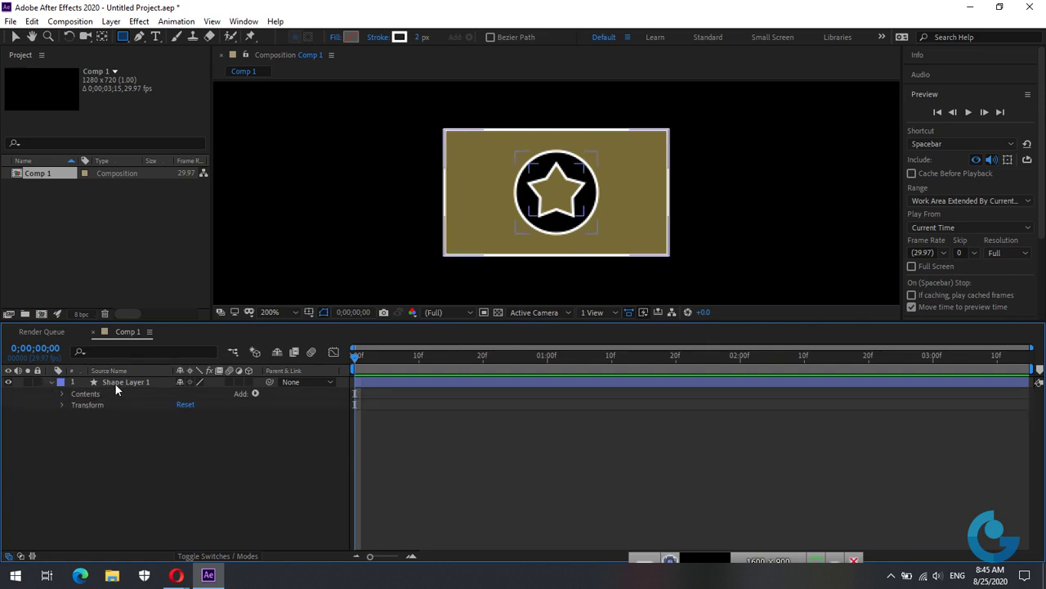
click(121, 382)
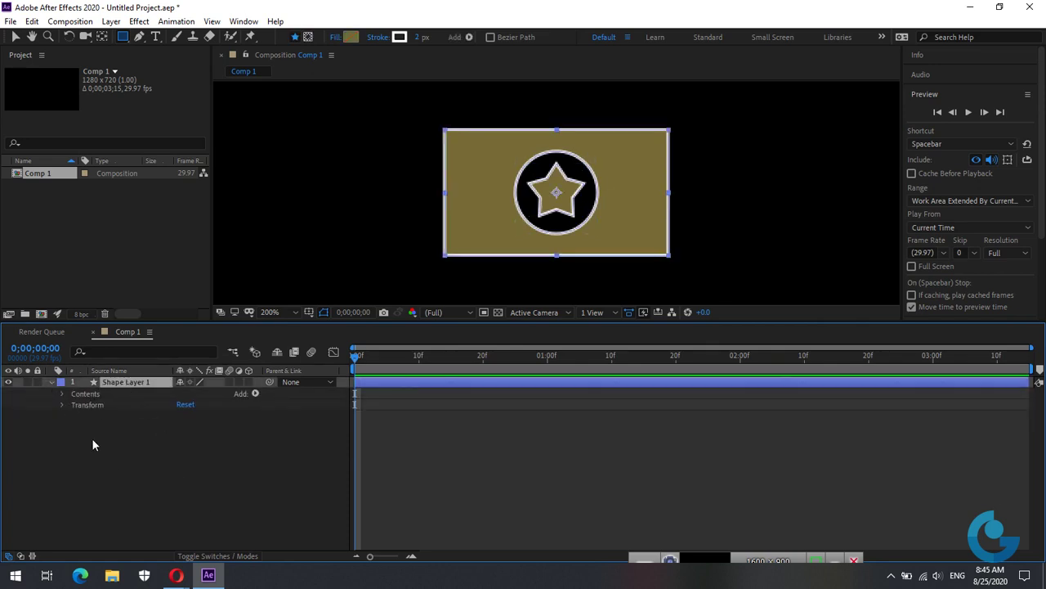
click(62, 393)
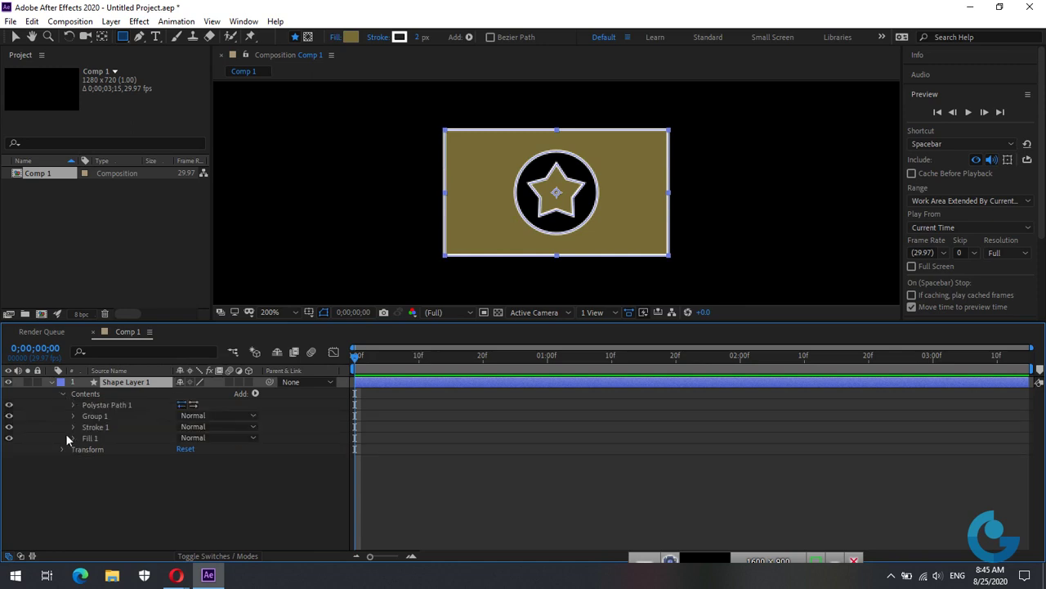
right_click(107, 405)
click(103, 408)
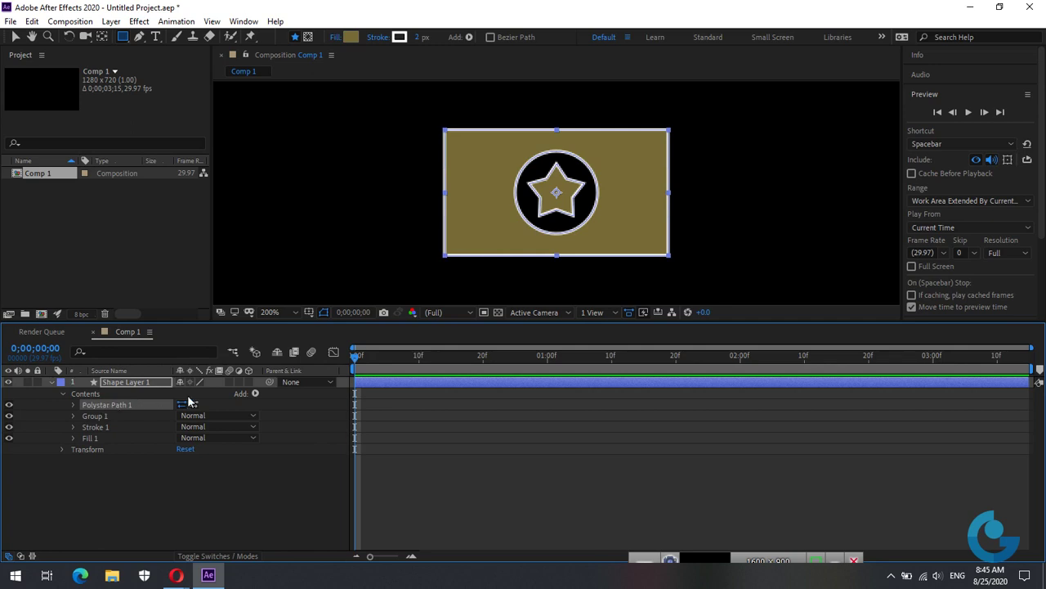
Step: Collapse the contents, deselect the badge layer and bring up the timeline's new-layer options
click(62, 394)
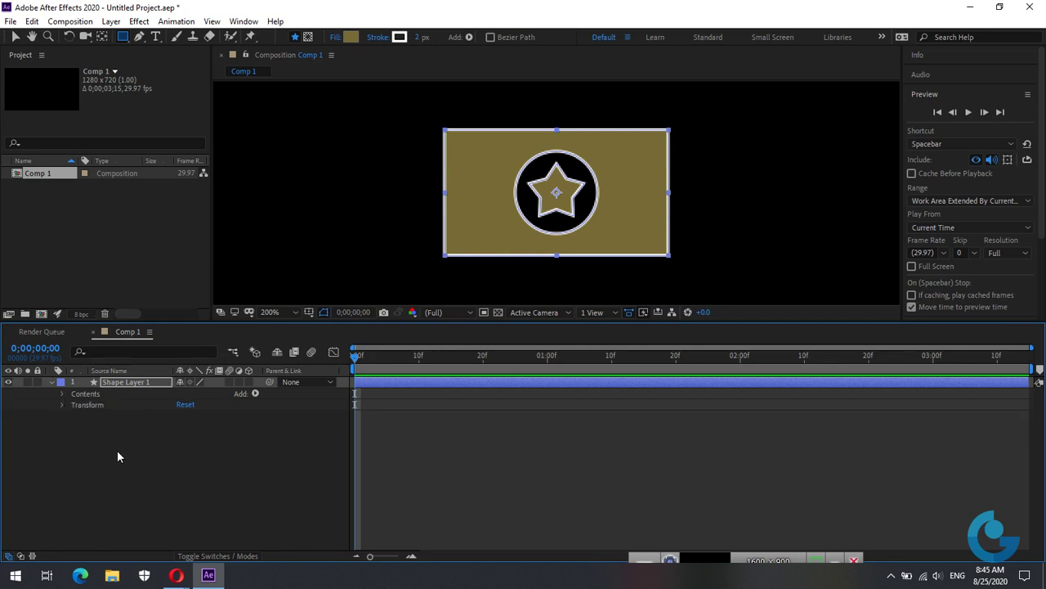
click(117, 450)
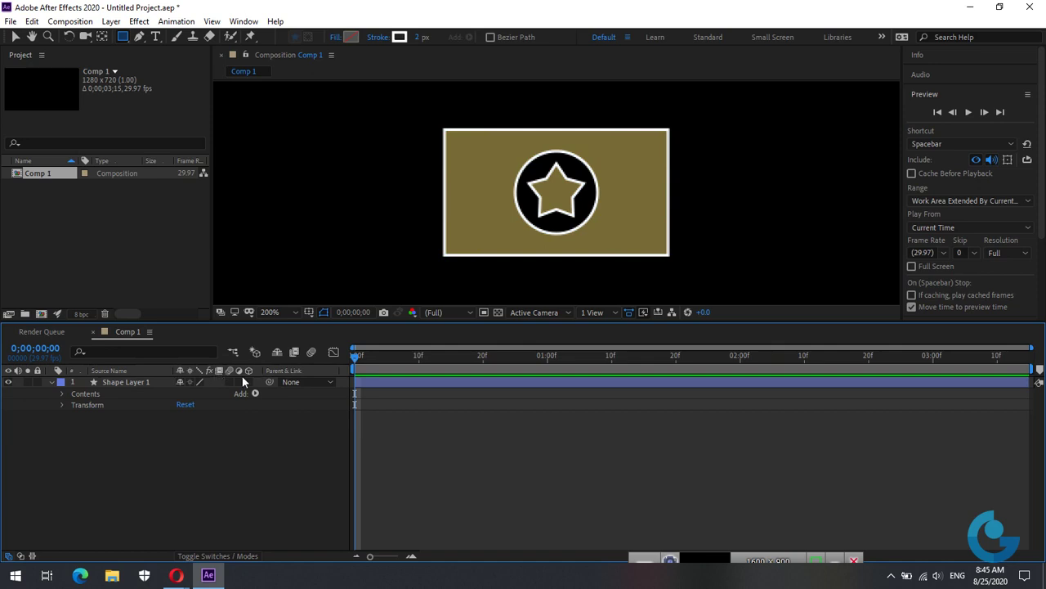
right_click(246, 425)
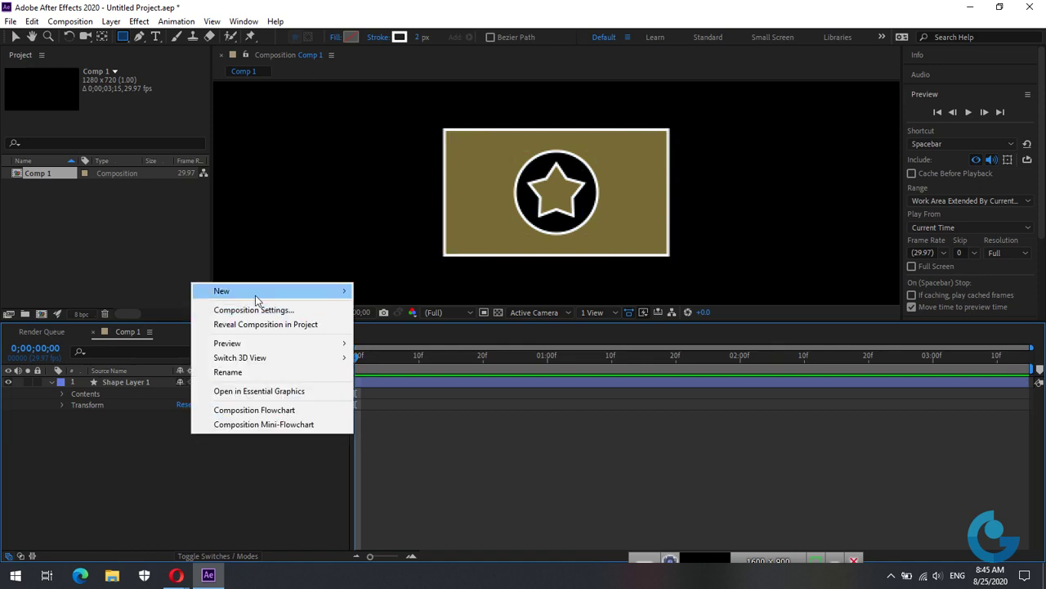
Step: Create a new shape layer containing a Rectangle path
mouse_move(262, 291)
click(403, 381)
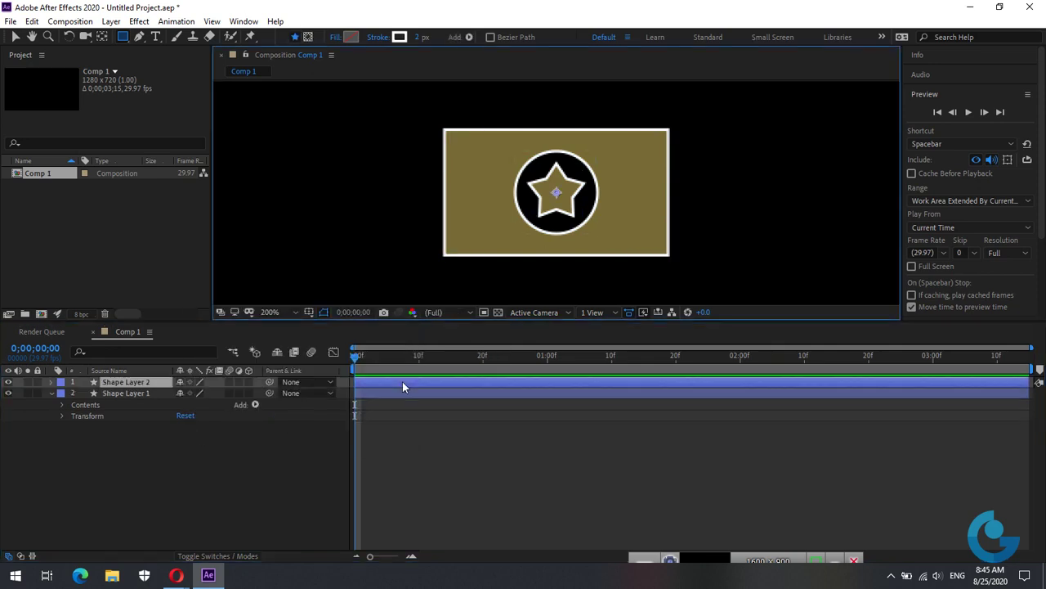
click(51, 382)
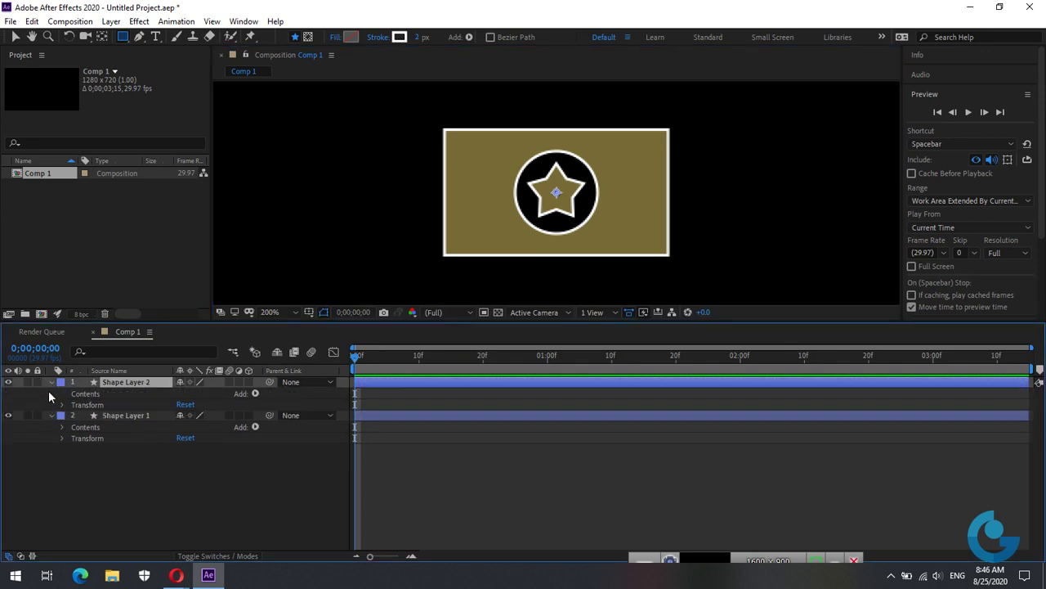
click(255, 393)
click(299, 125)
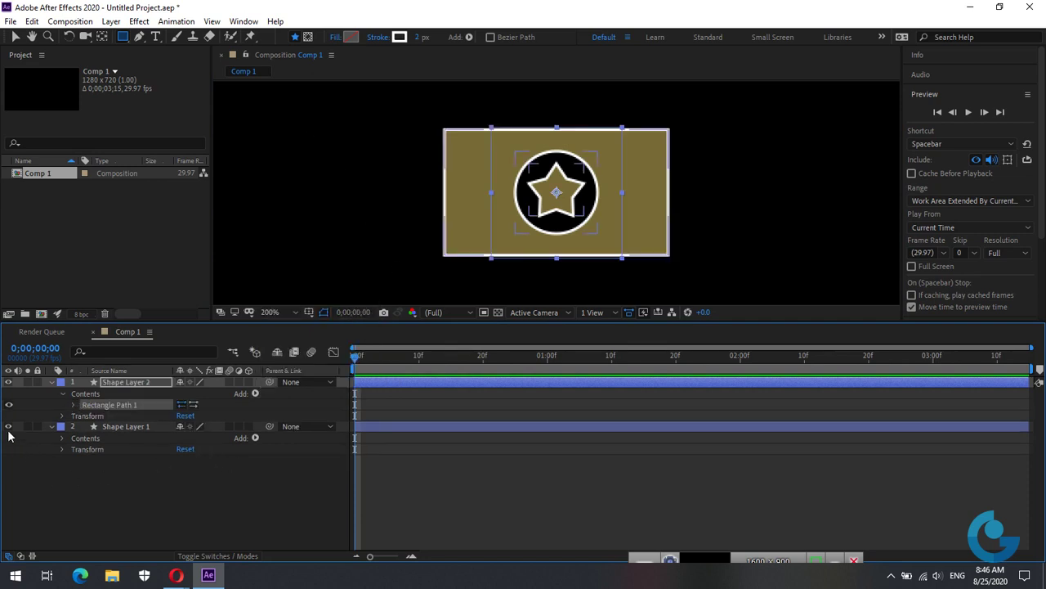
Step: Hide the gold badge layer and size the rectangle to a thin 4 × 26
click(9, 426)
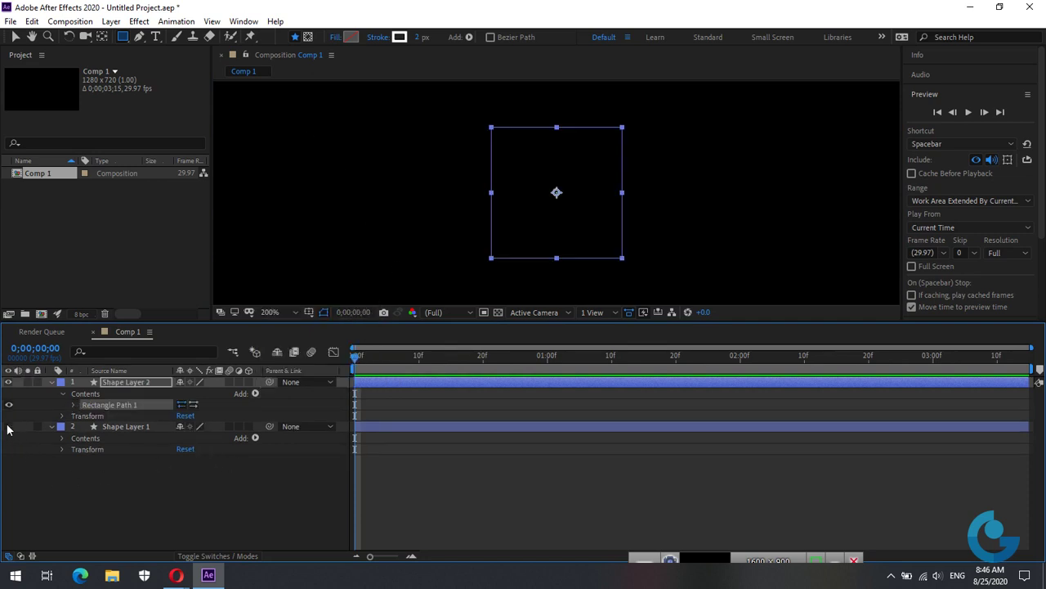
click(72, 405)
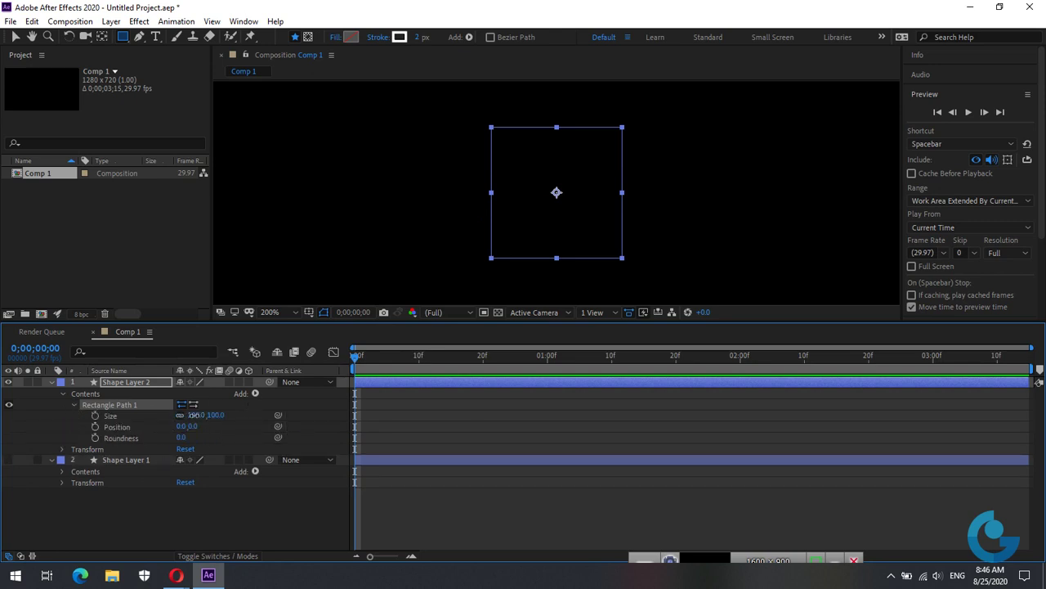
click(197, 415)
drag(201, 416, 144, 423)
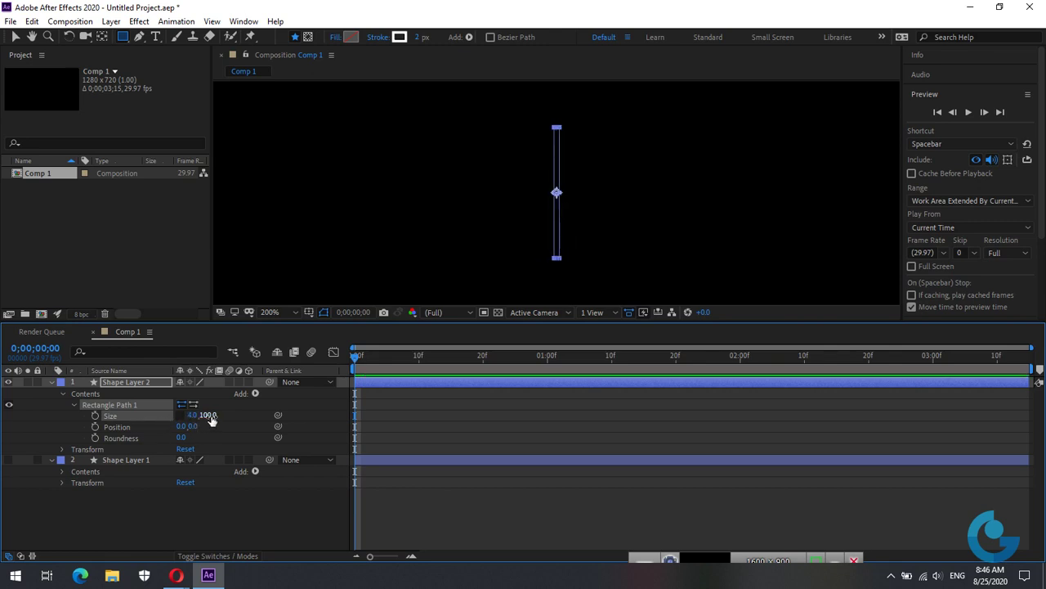
mouse_move(209, 415)
mouse_down()
mouse_move(198, 418)
mouse_move(212, 425)
mouse_up()
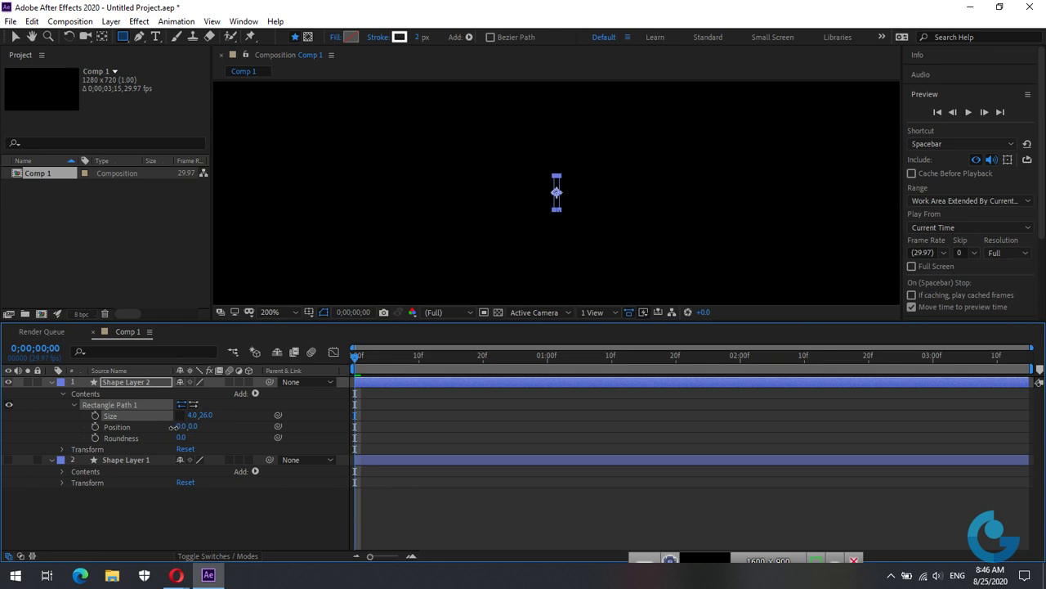
Step: Add a white (FFFFFF) fill to the thin rectangle
click(255, 393)
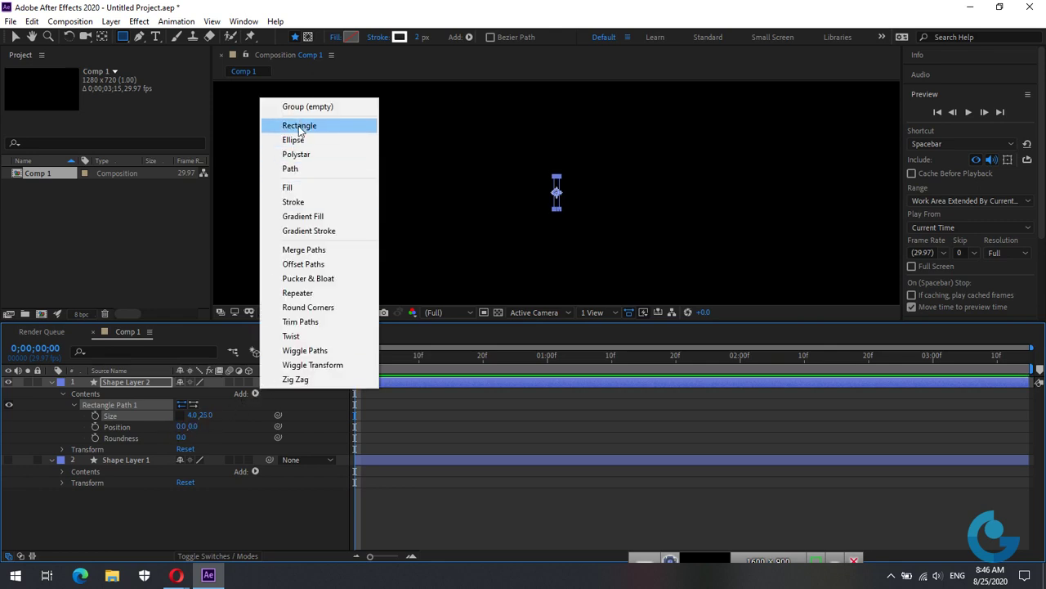
click(278, 187)
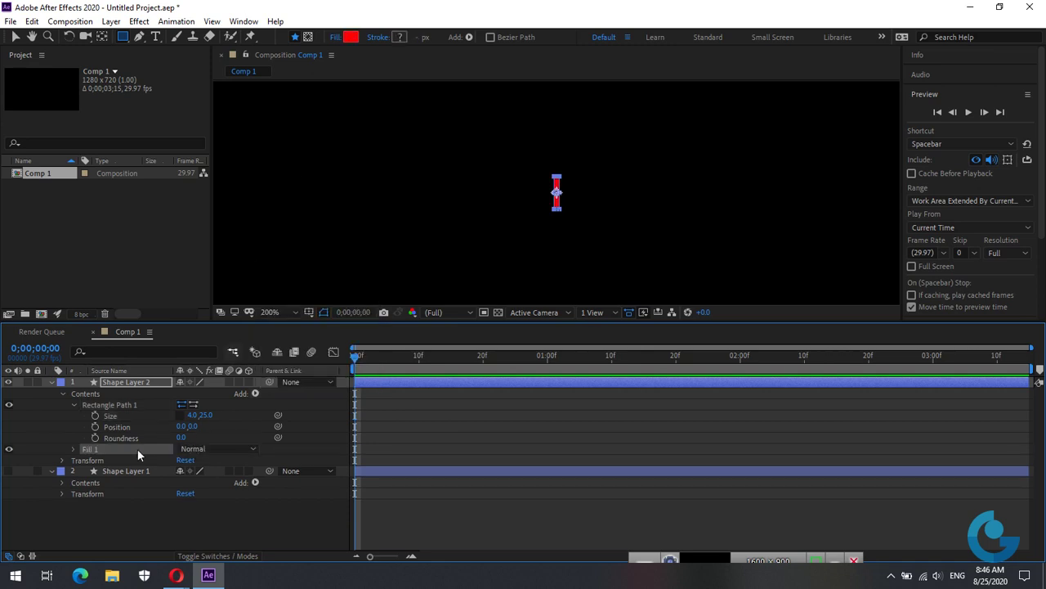
click(74, 449)
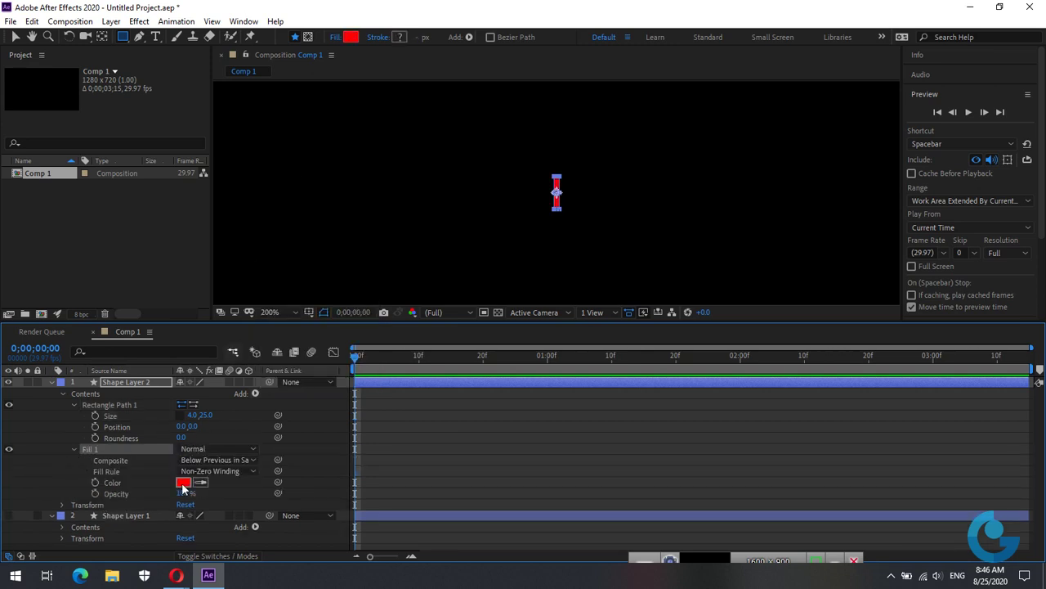
click(183, 483)
click(369, 207)
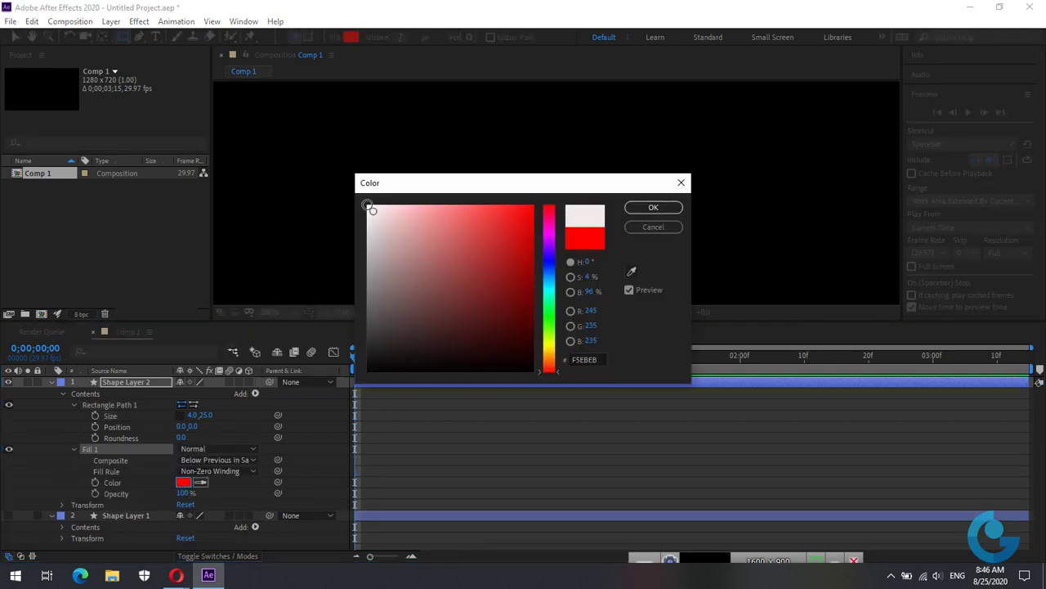
click(654, 208)
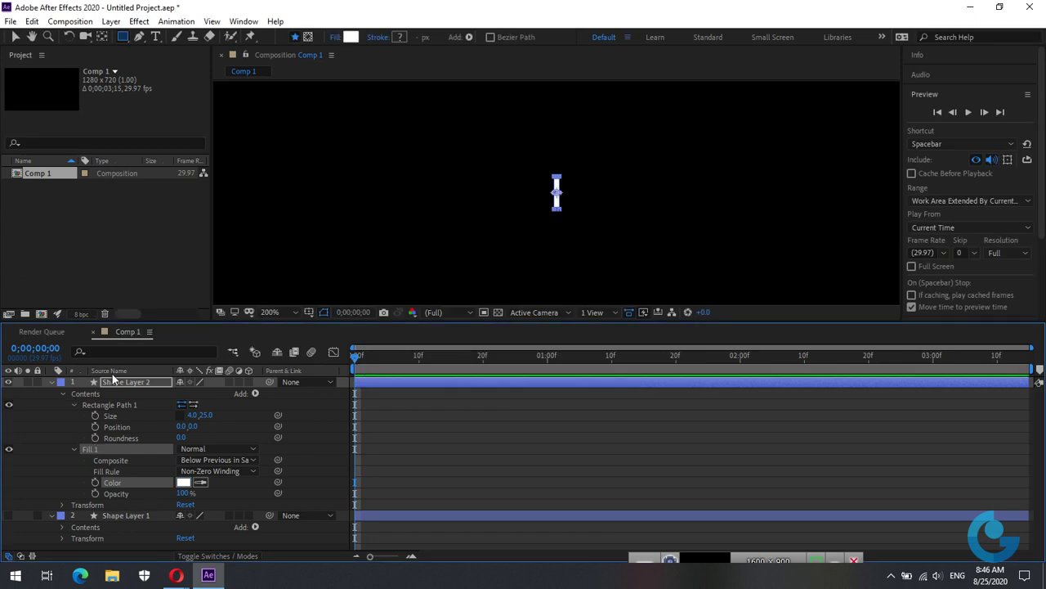
Step: Collapse the Rectangle Path 1 and Fill 1 property groups
click(63, 393)
click(63, 393)
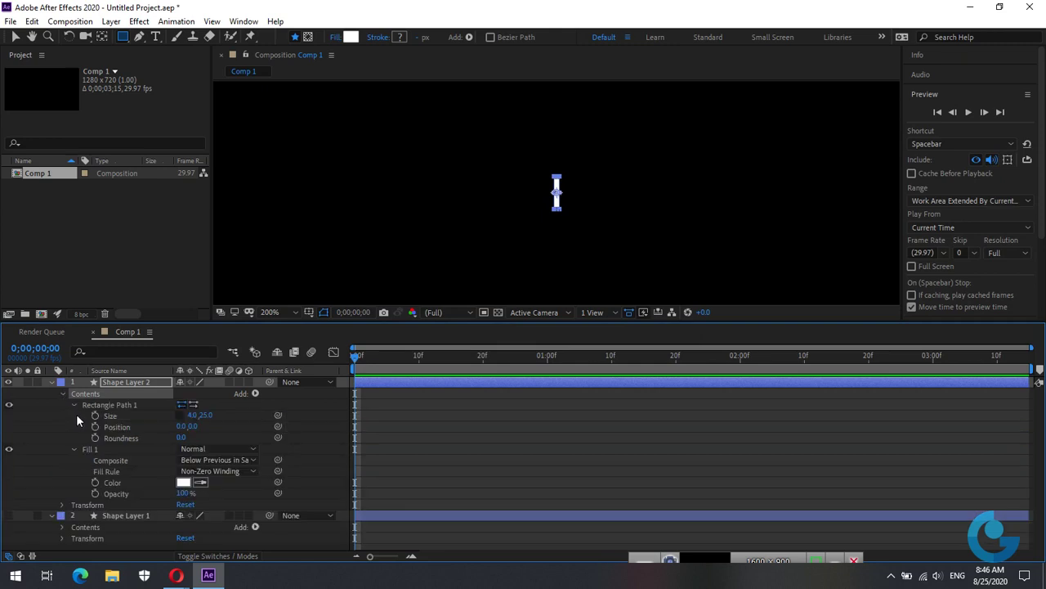
click(74, 405)
click(75, 414)
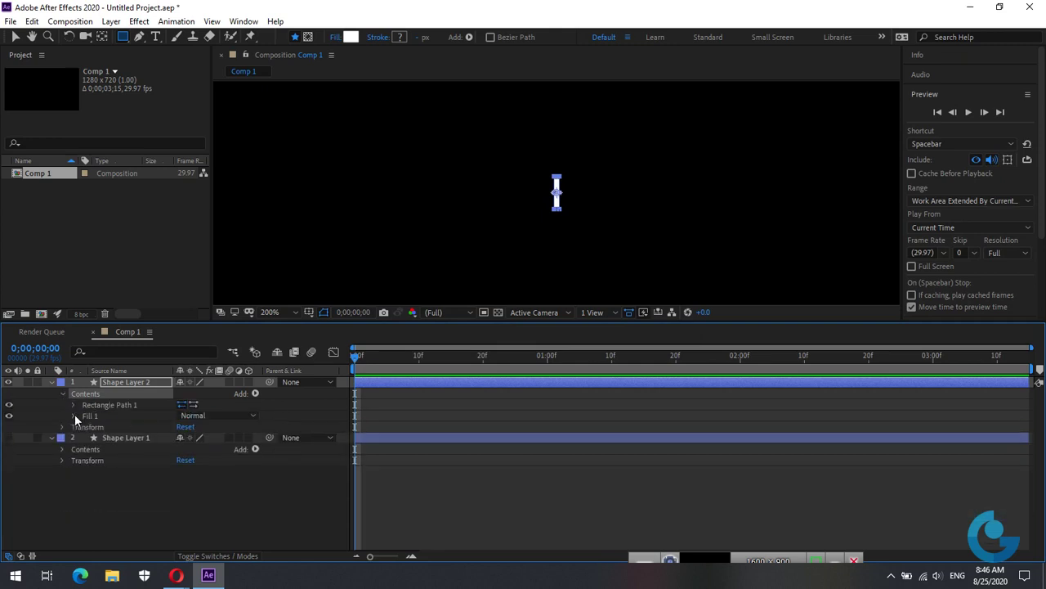
Step: Add a Repeater to the bar and set the copies' position offset to 0 so they overlap
click(107, 404)
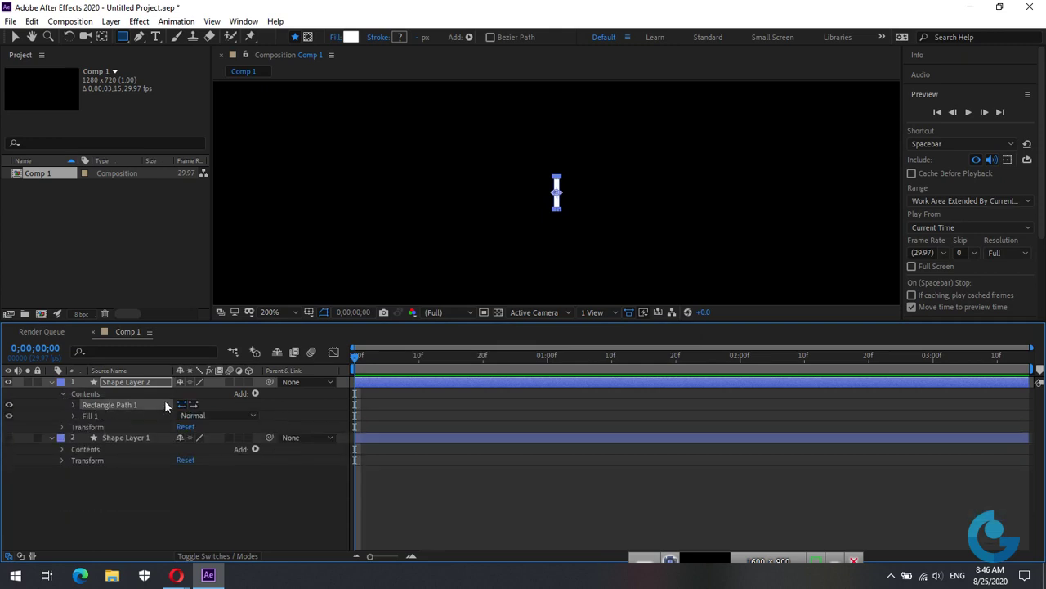
click(255, 394)
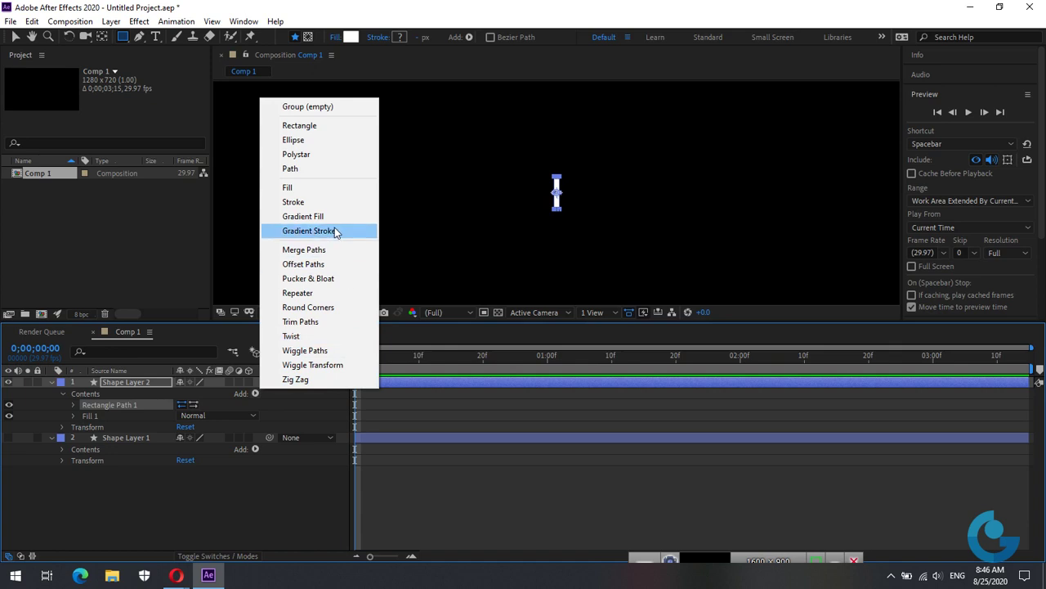
click(298, 293)
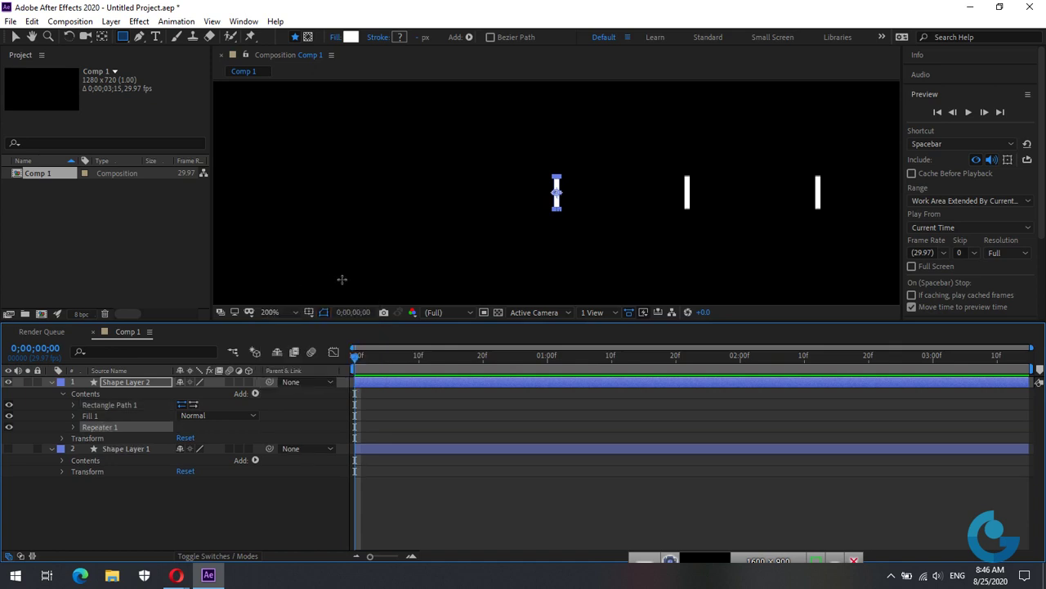
key(comma)
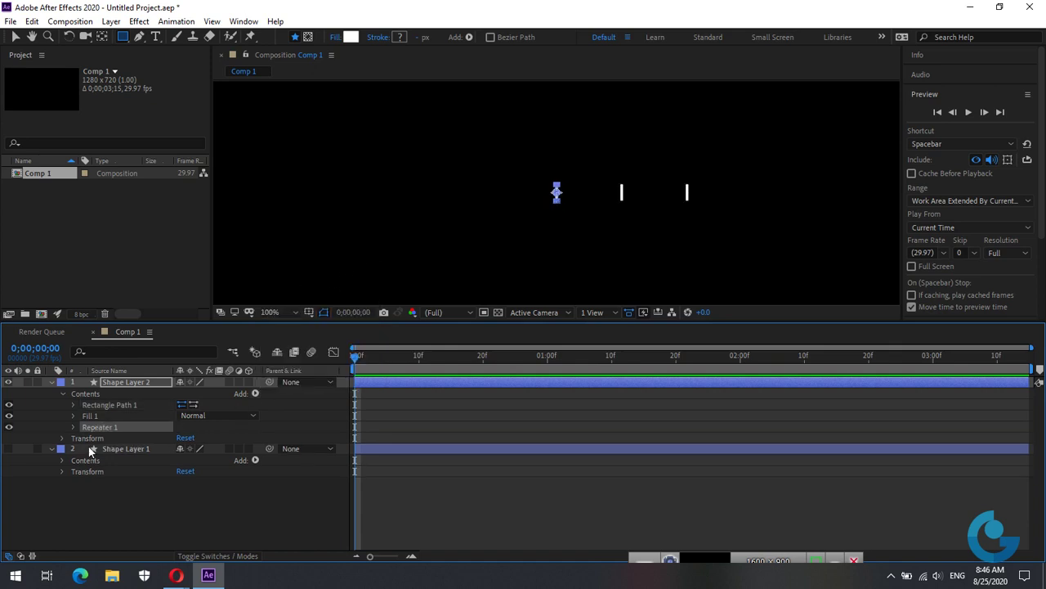
click(73, 428)
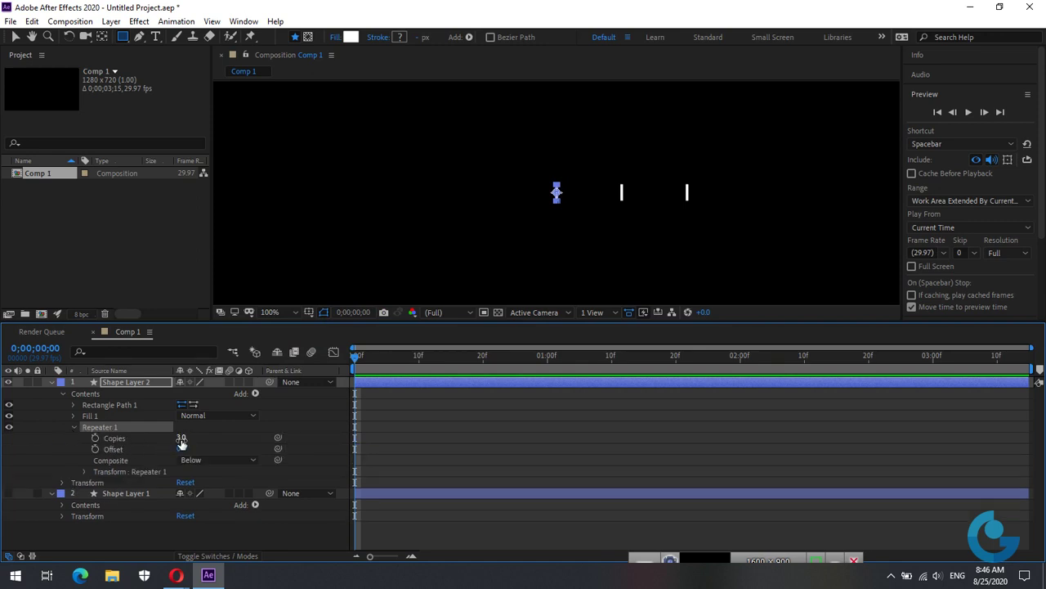
click(85, 471)
scroll(106, 466, down, 1)
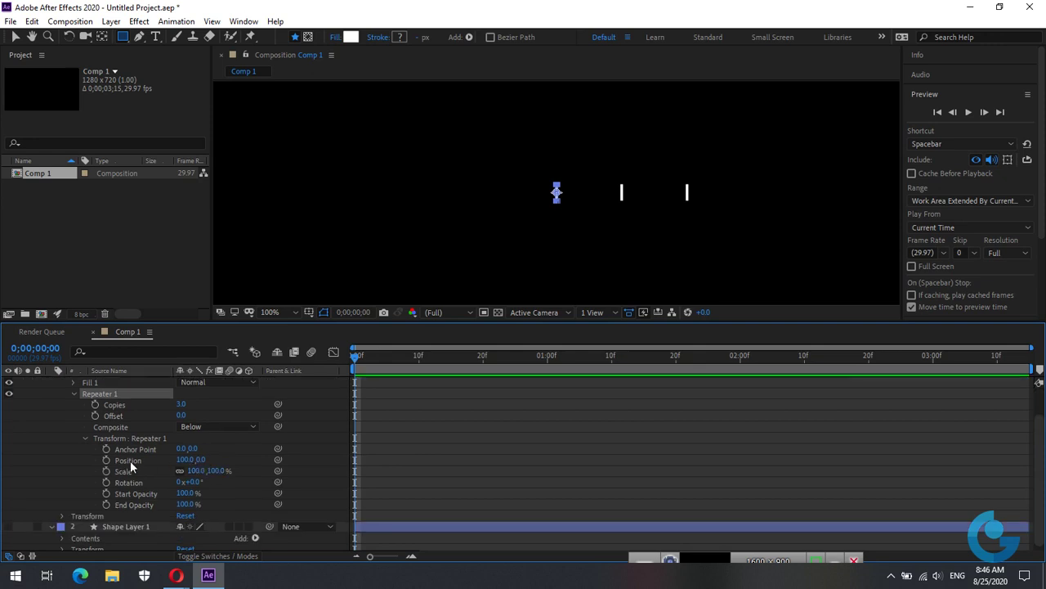
click(185, 461)
text(0)
key(Return)
Step: Rotate each of the three repeated bars 45° from the previous one
key(period)
key(period)
key(period)
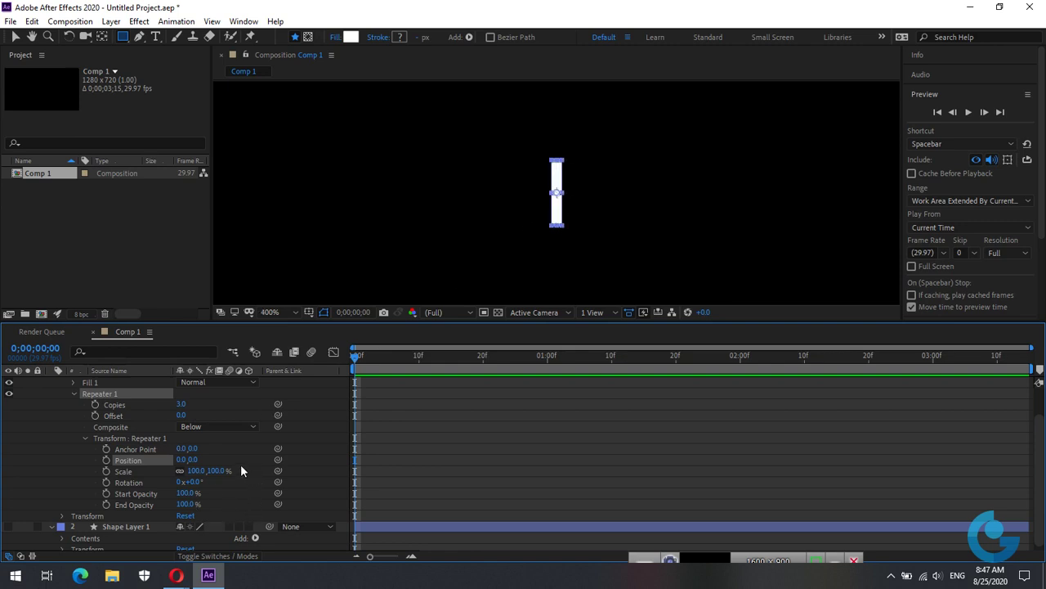
click(194, 482)
text(45)
key(Return)
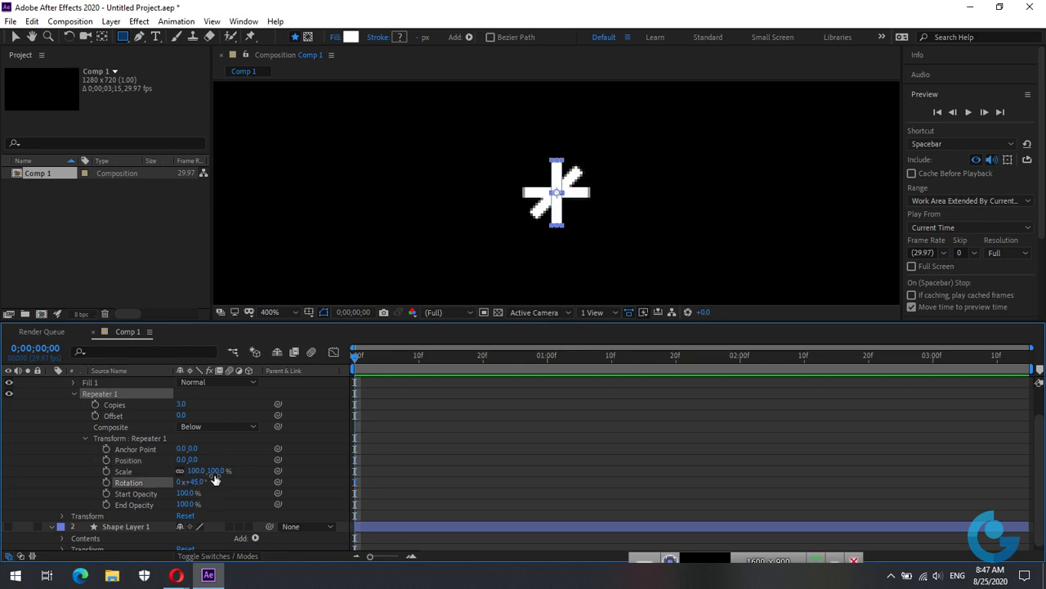
key(comma)
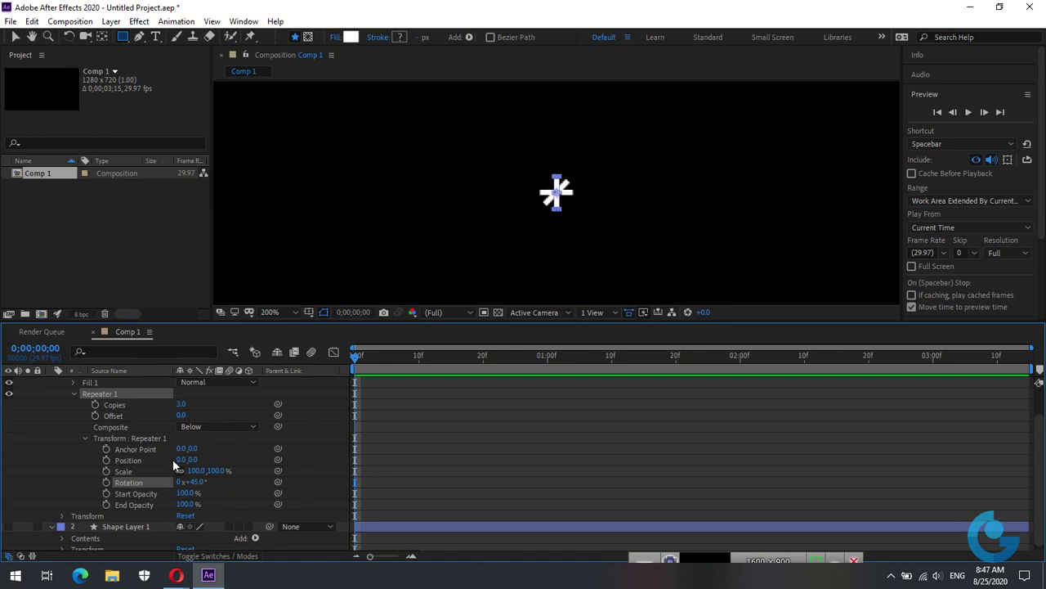
mouse_move(181, 448)
mouse_down()
mouse_move(234, 458)
mouse_move(211, 459)
mouse_up()
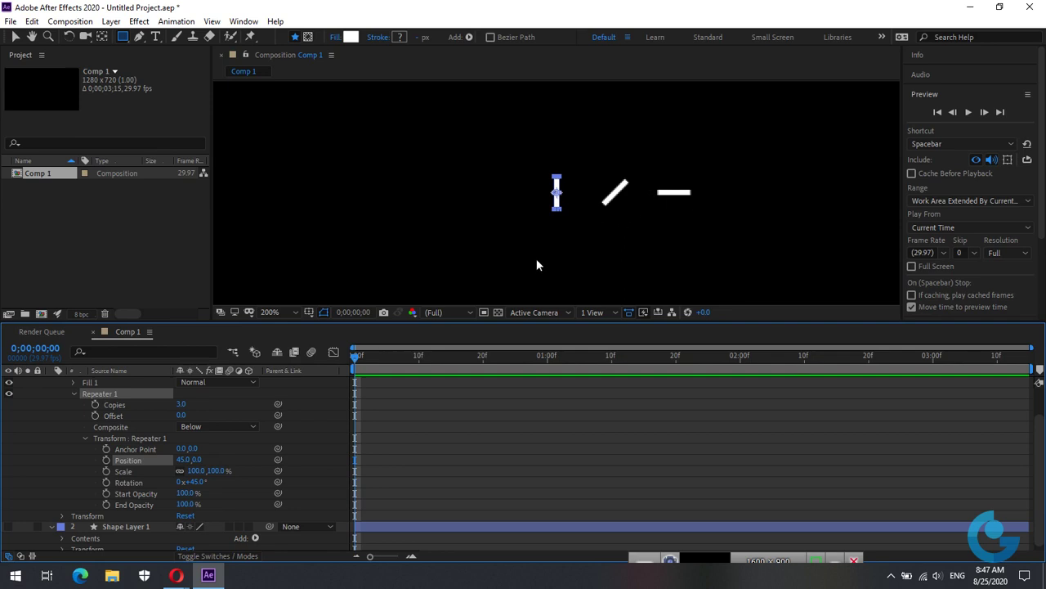
scroll(193, 460, up, 3)
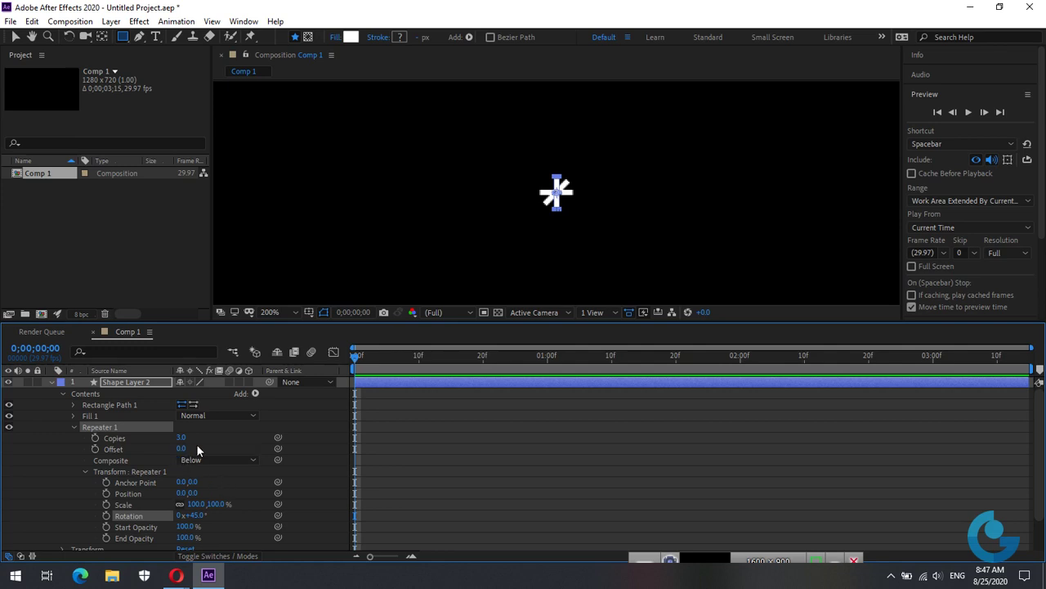
Step: Push the bar out from the centre to Position Y 55
click(74, 402)
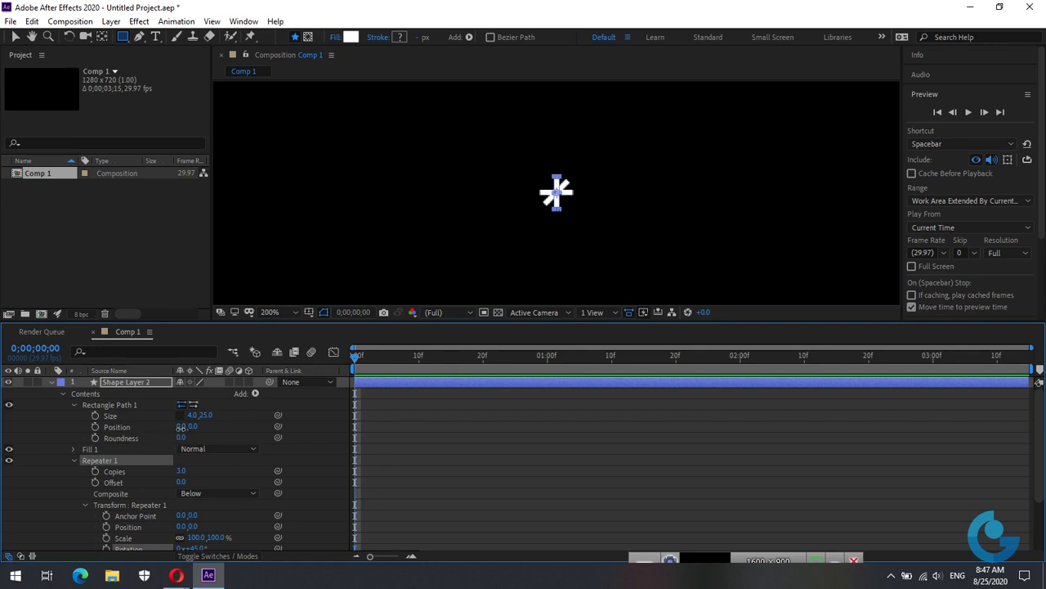
mouse_move(180, 426)
mouse_down()
mouse_move(204, 429)
mouse_move(161, 438)
mouse_move(220, 423)
mouse_move(180, 425)
mouse_move(241, 421)
mouse_up()
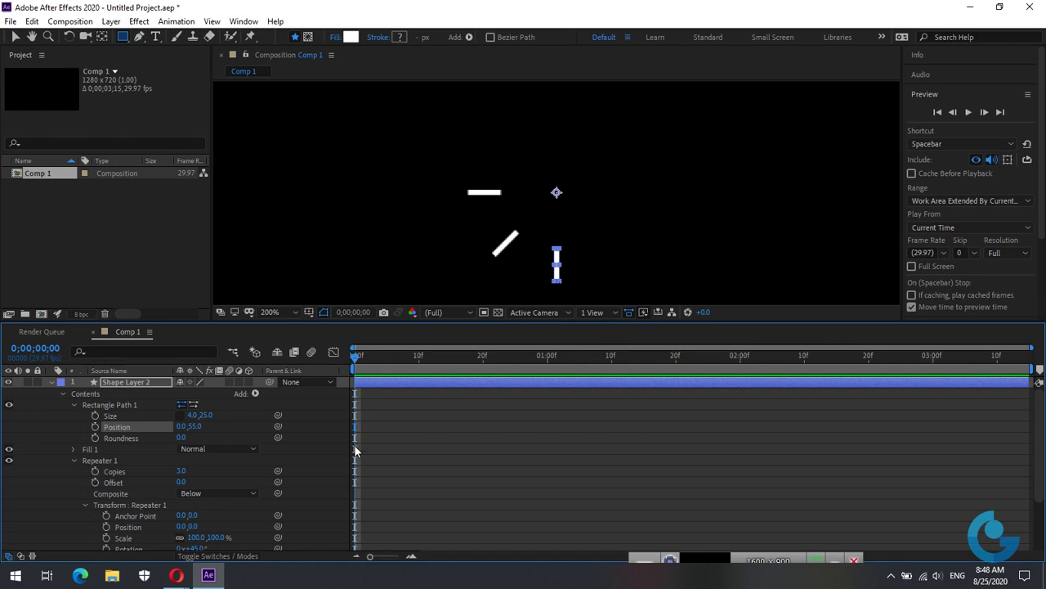
scroll(224, 469, down, 3)
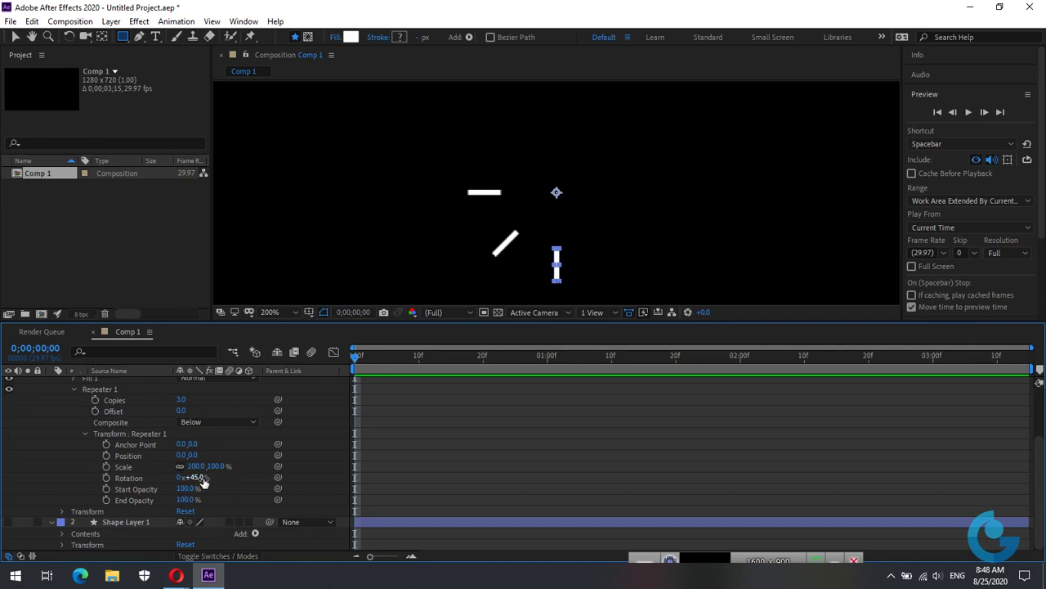
Step: Set the Repeater to 12 copies rotated 30° apart
click(184, 399)
text(12)
key(Return)
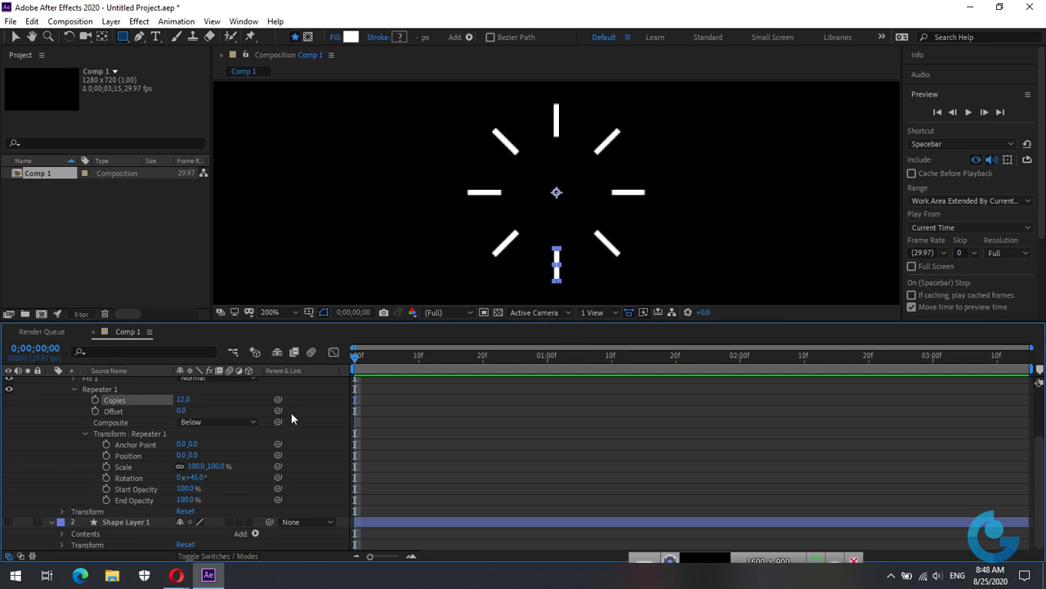
click(196, 477)
text(30)
key(Return)
click(190, 488)
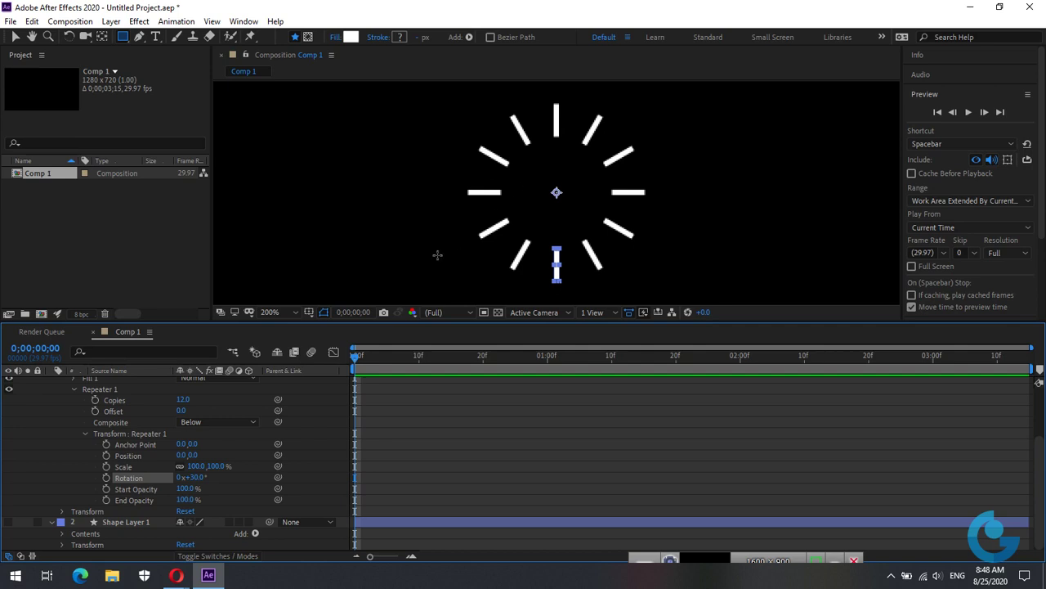
scroll(249, 438, up, 1)
scroll(248, 435, up, 1)
Step: Resize the rays to 3 × 7 bars
scroll(248, 435, up, 1)
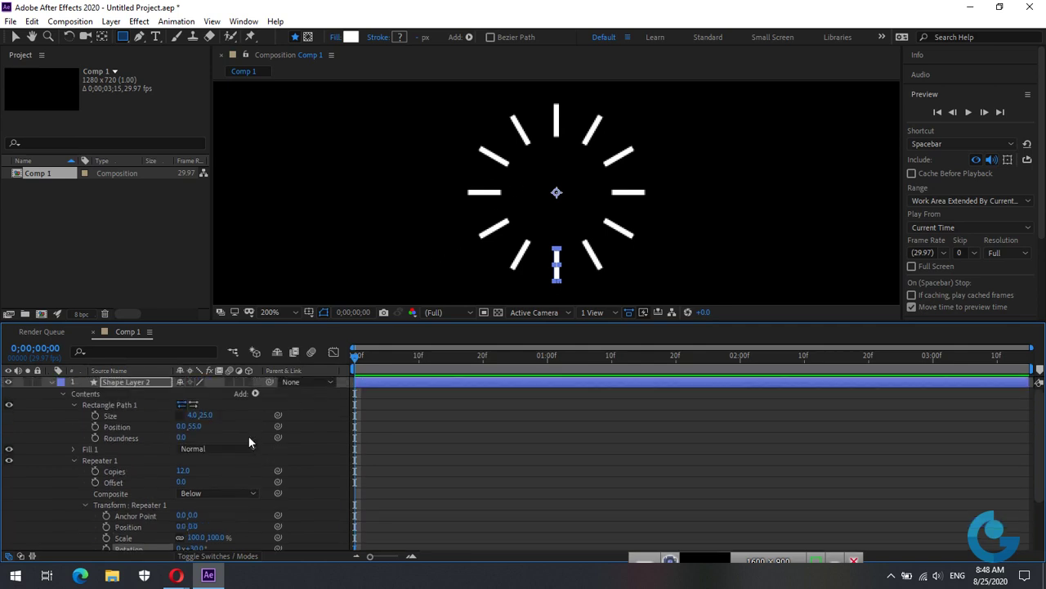
drag(193, 419, 193, 417)
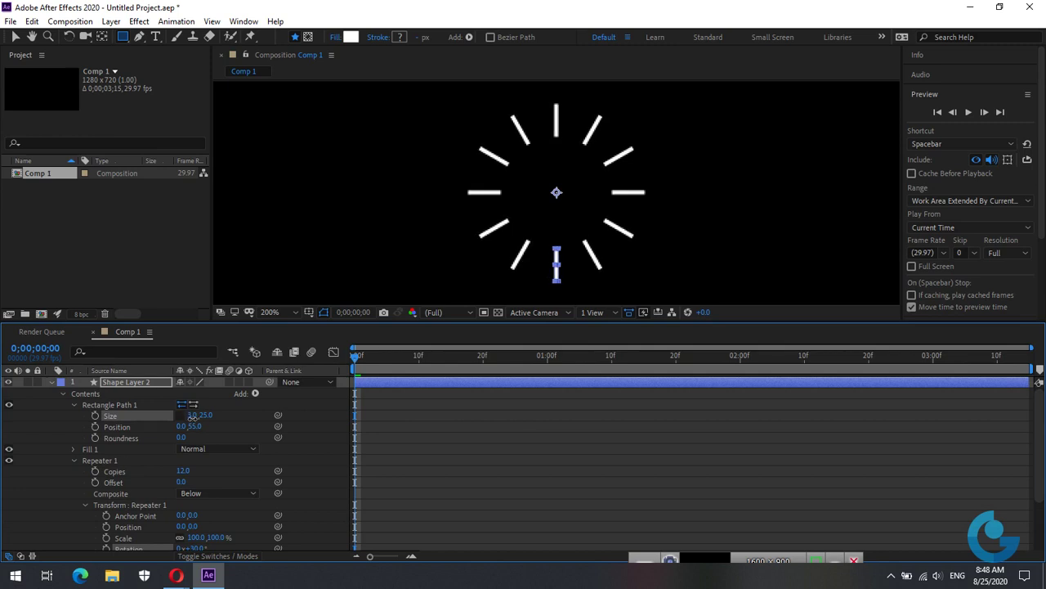
mouse_move(207, 415)
mouse_down()
mouse_move(195, 415)
mouse_move(214, 415)
mouse_up()
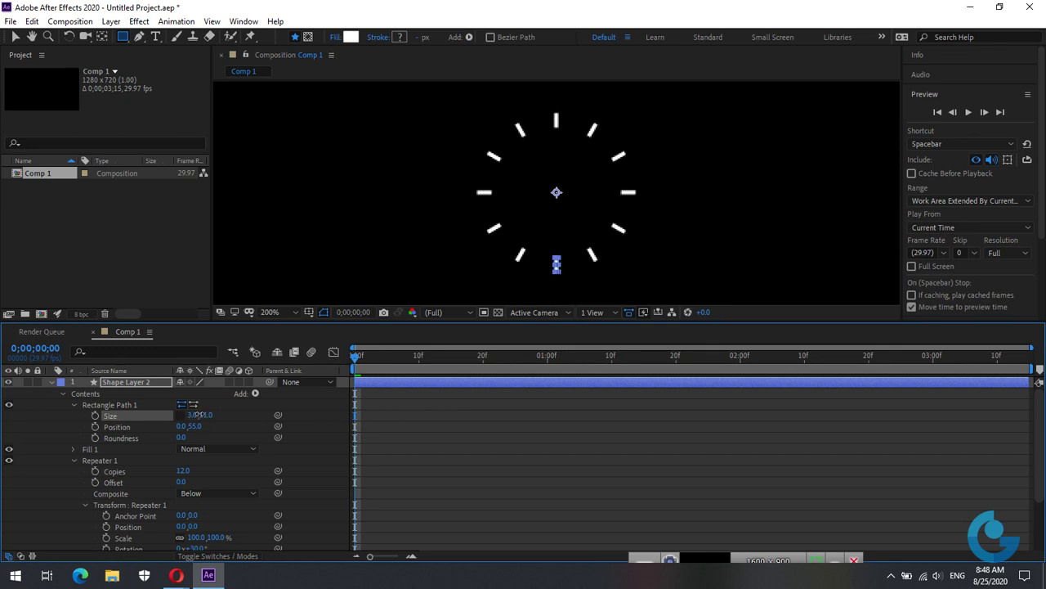
scroll(50, 431, down, 3)
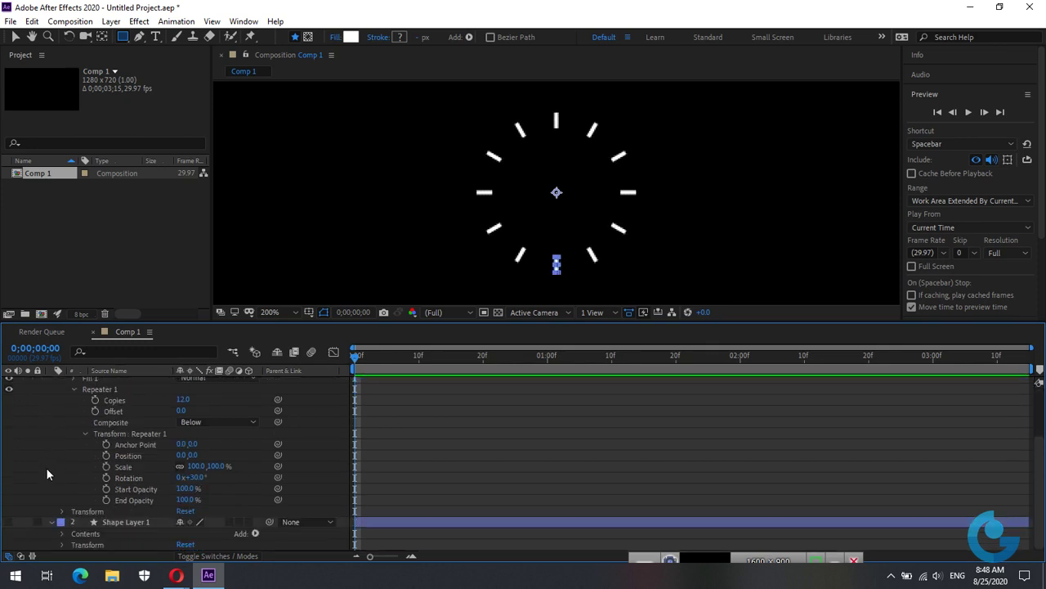
Step: Show the gold badge layer and pull the rays inward to Position Y 41
click(9, 522)
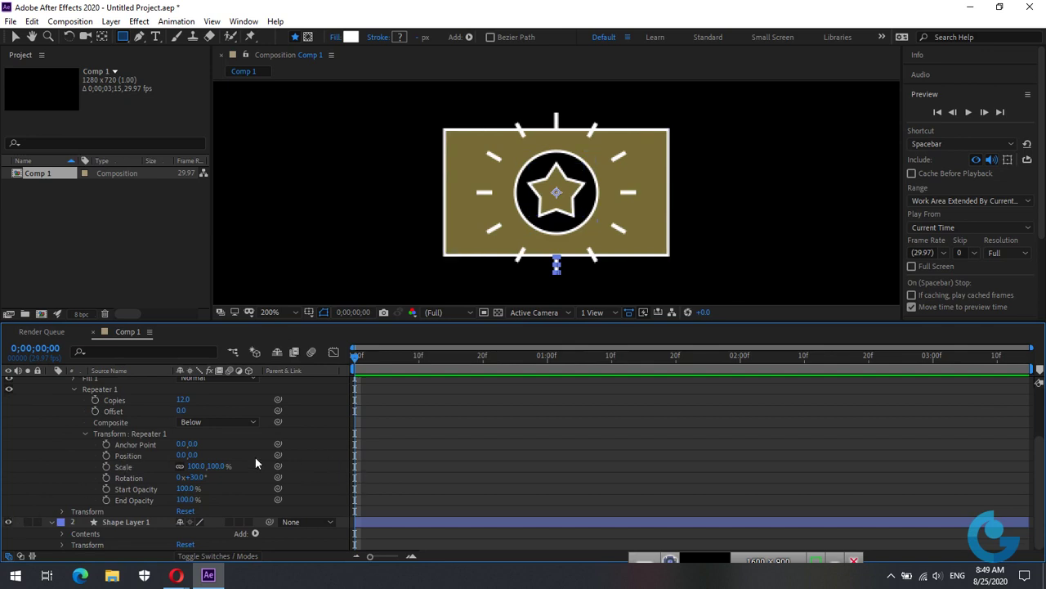
scroll(226, 422, up, 1)
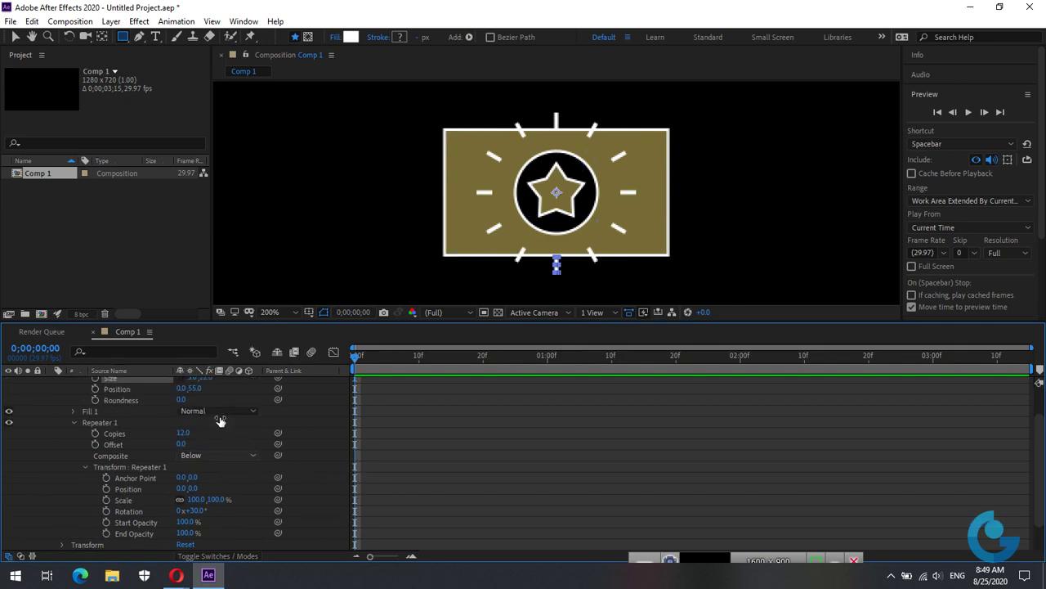
scroll(221, 417, up, 2)
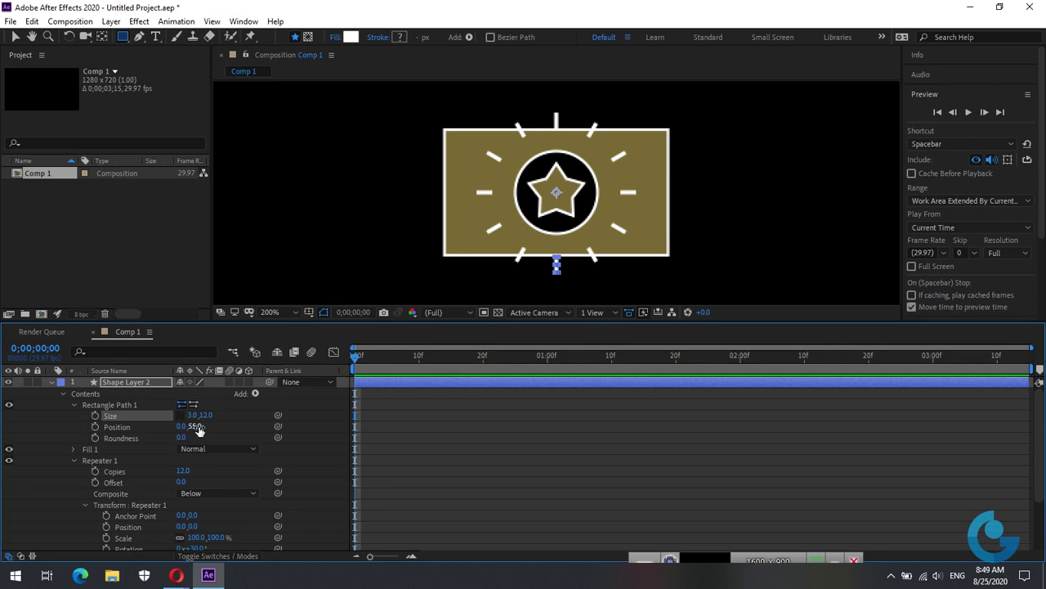
drag(199, 428, 190, 429)
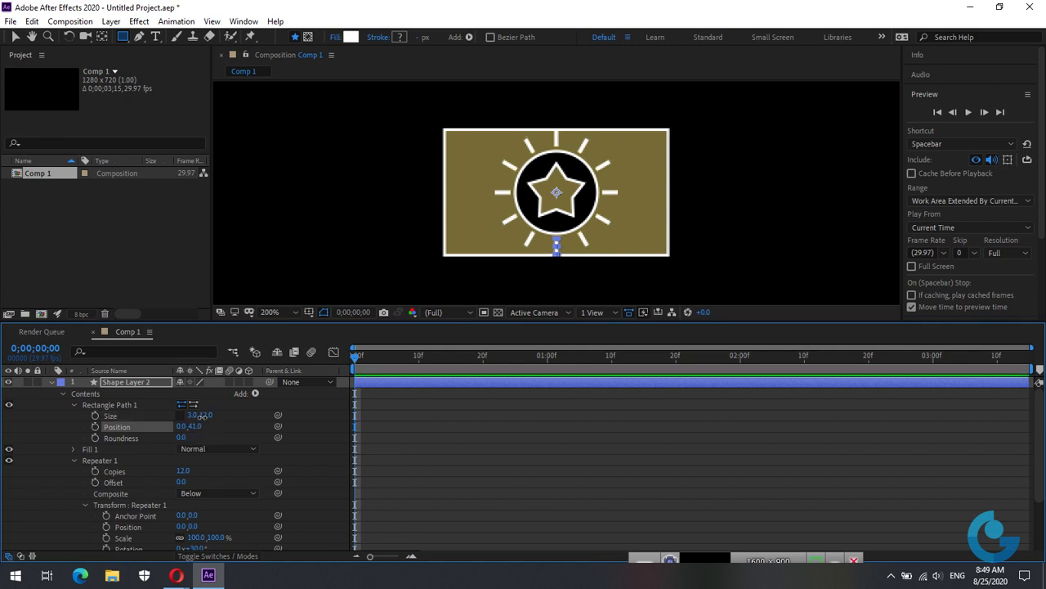
drag(206, 415, 199, 417)
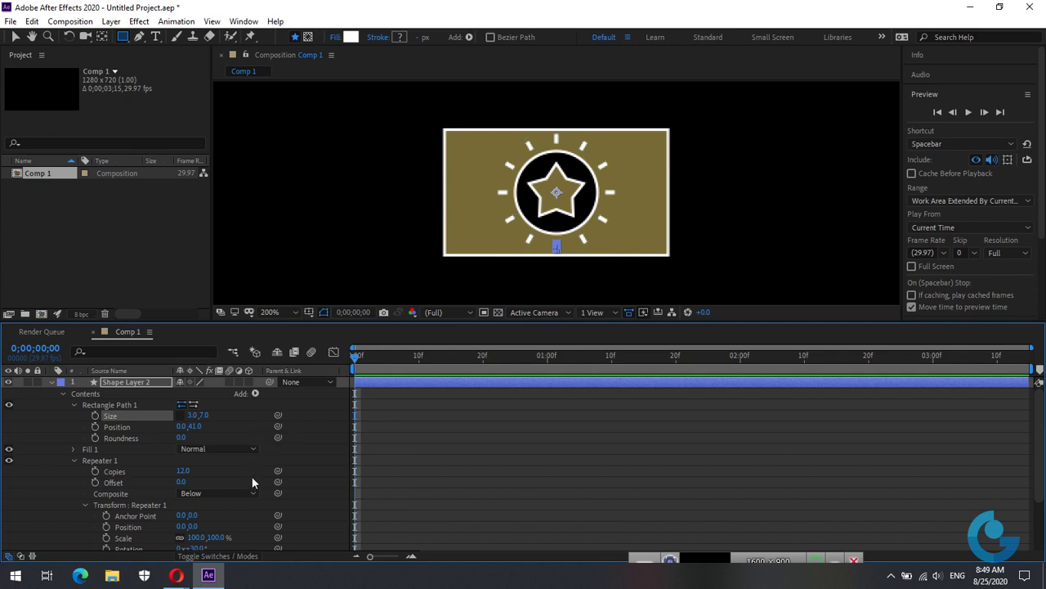
Step: Try the ray layer's Transform Rotation to turn the whole ring
scroll(252, 477, down, 3)
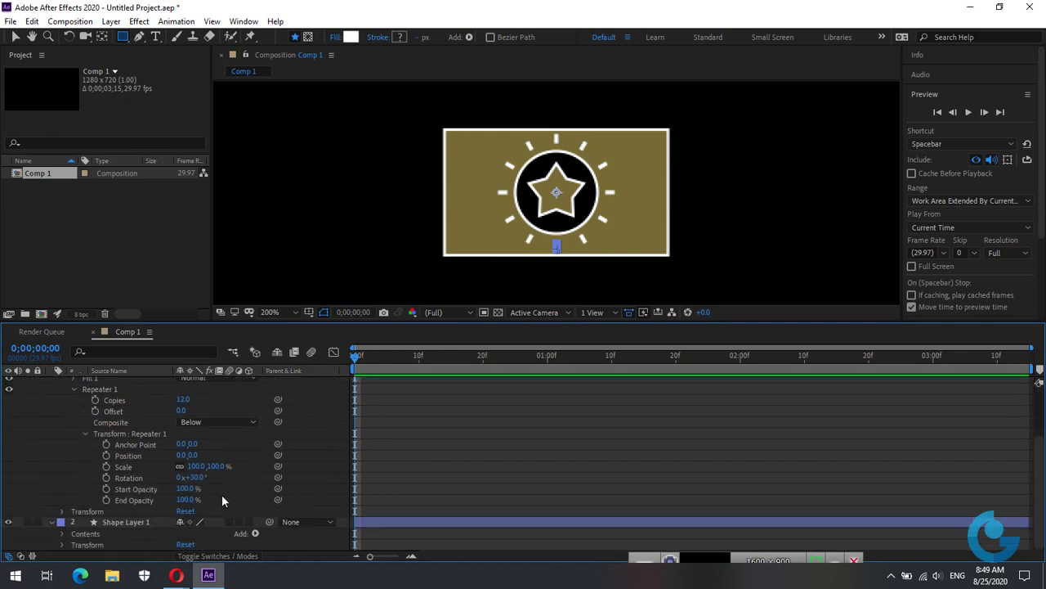
click(61, 512)
scroll(169, 482, down, 3)
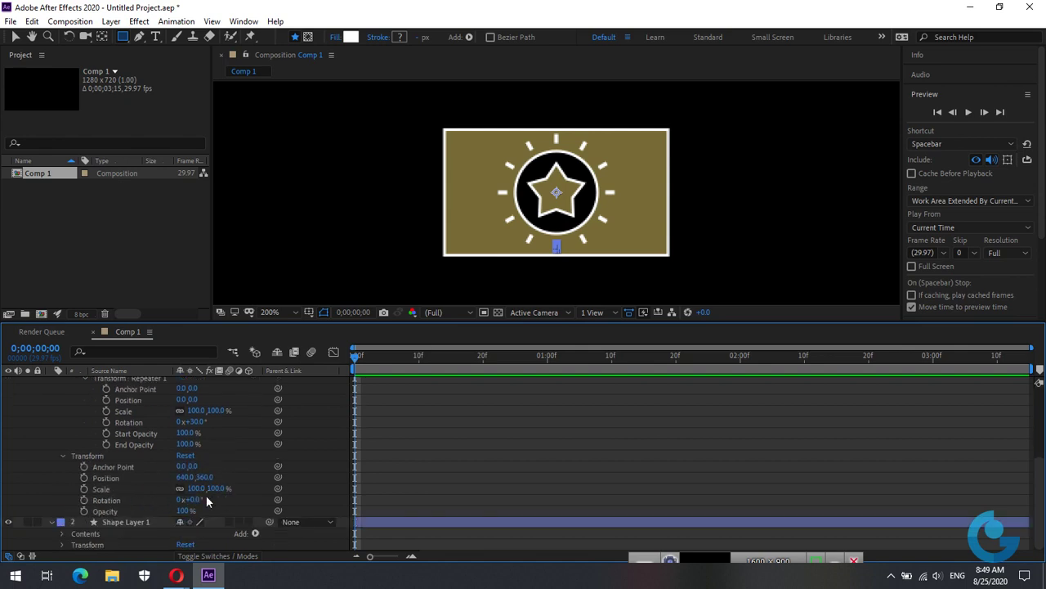
mouse_move(191, 500)
mouse_down()
mouse_move(236, 491)
mouse_move(198, 489)
mouse_move(212, 488)
mouse_up()
scroll(238, 459, up, 2)
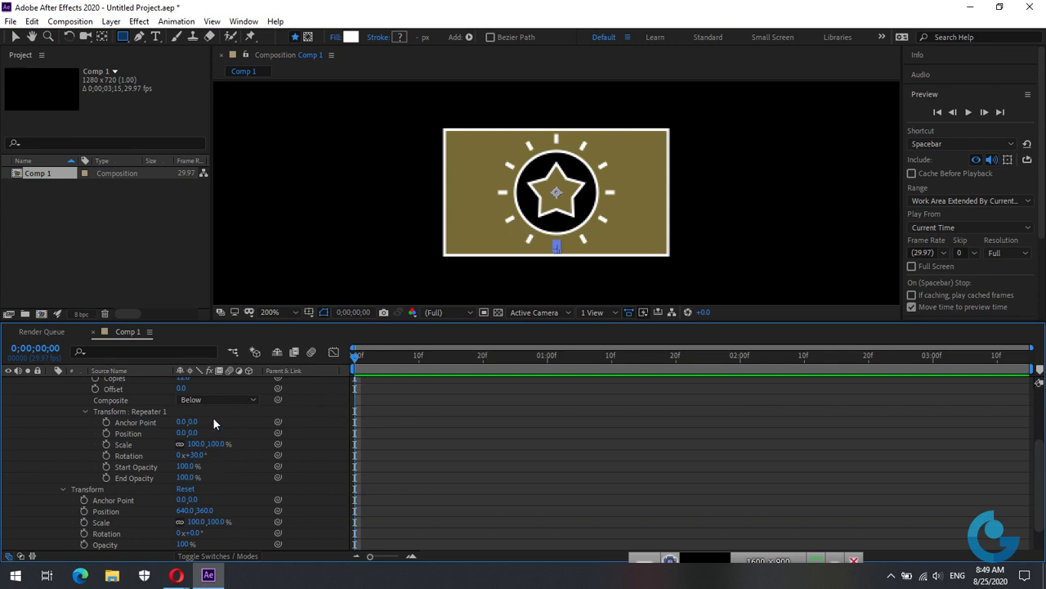
scroll(212, 417, up, 2)
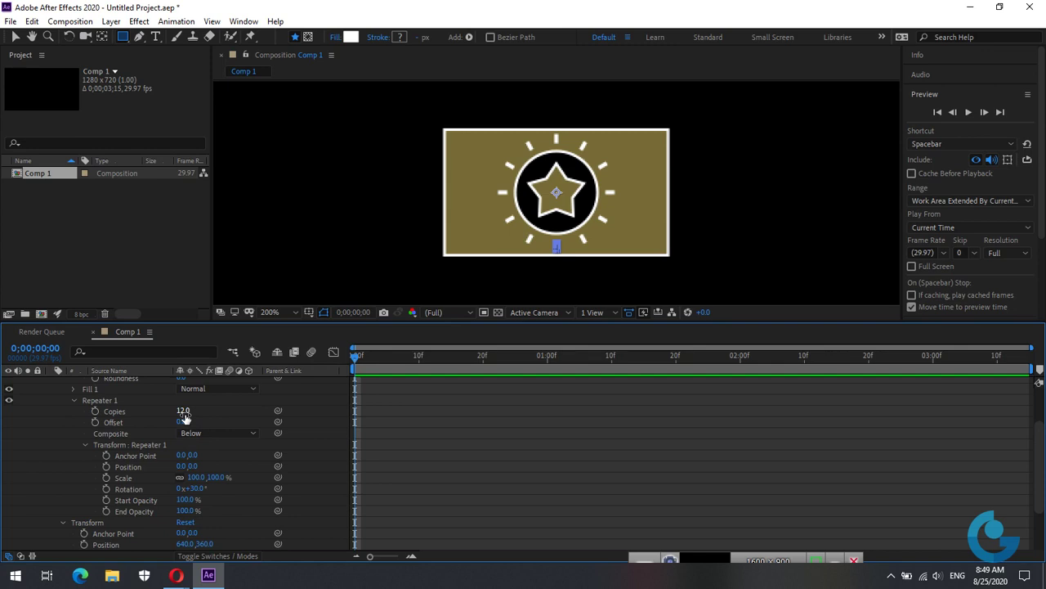
Step: Set the Repeater to 24 copies at 15° and thin each tick to 1 × 7
click(183, 411)
text(24)
key(Return)
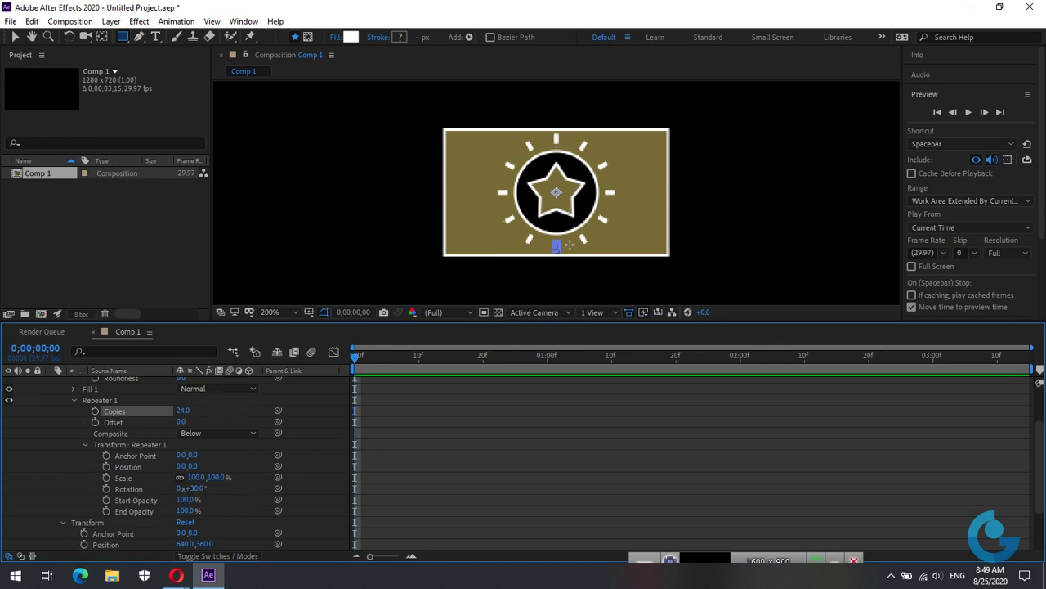
click(198, 489)
text(15)
key(Return)
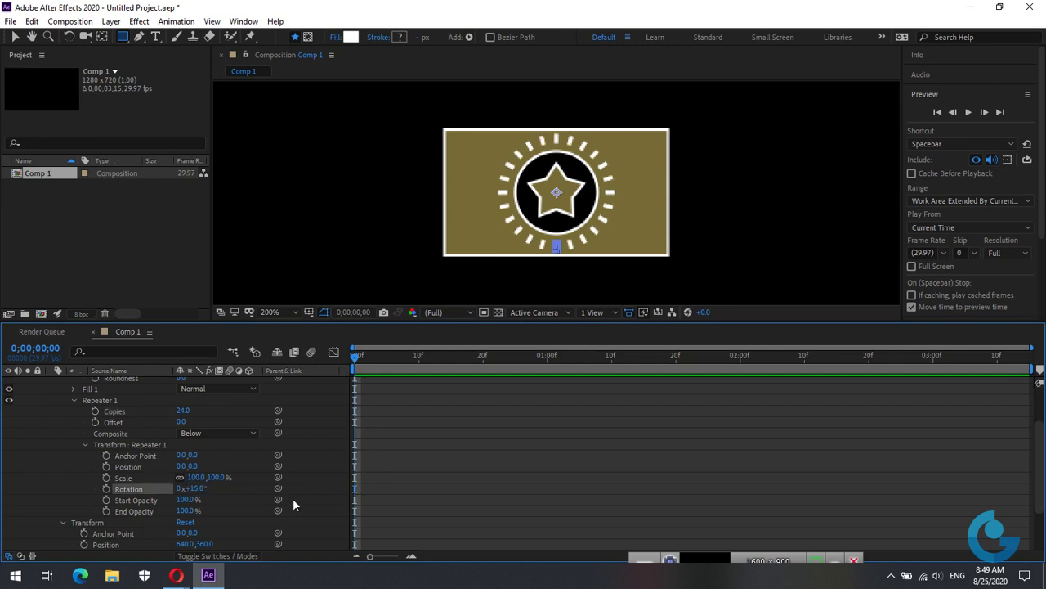
scroll(239, 419, up, 3)
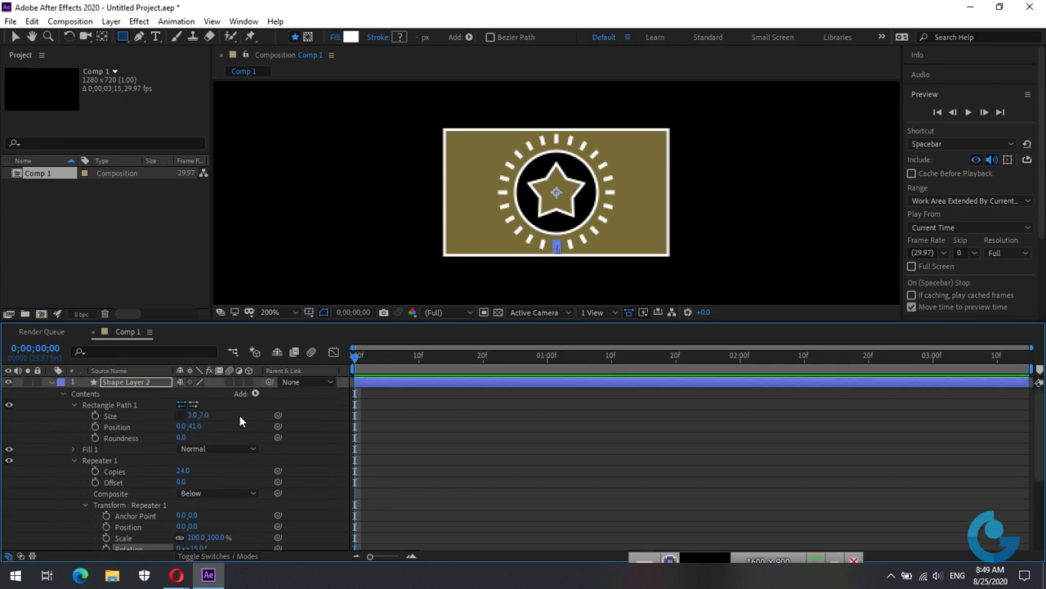
click(195, 415)
text(1)
key(Return)
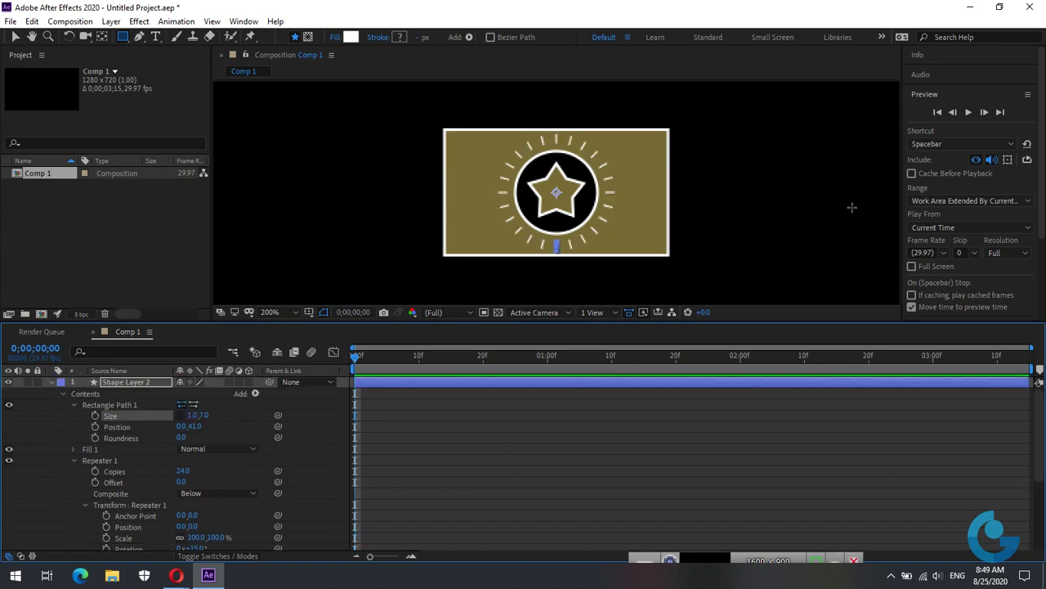
click(593, 514)
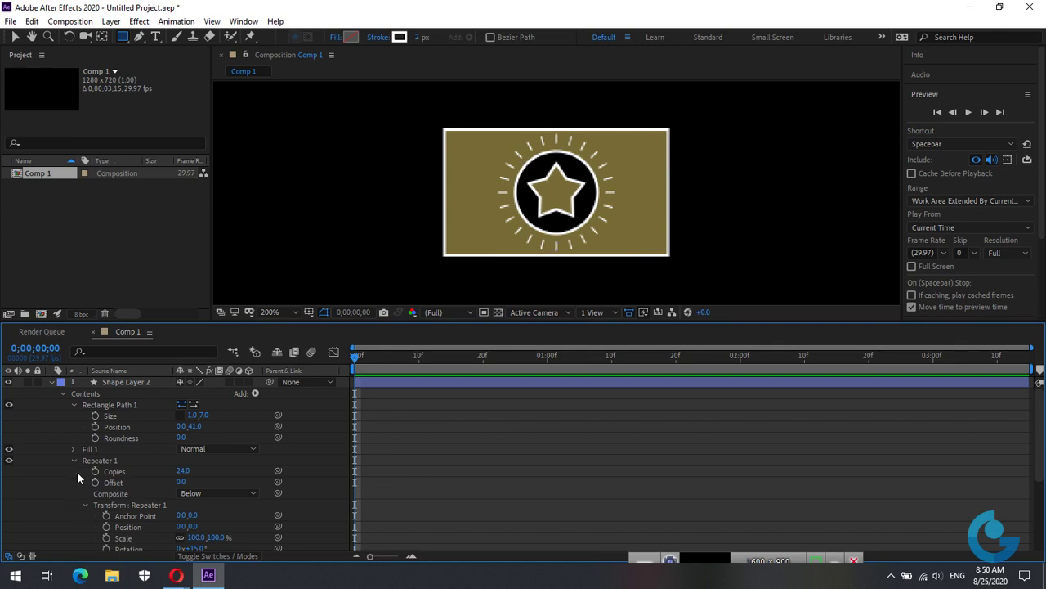
Step: Collapse the ray layer and select Polystar Path 1 in the badge layer
scroll(150, 452, down, 3)
scroll(154, 463, down, 3)
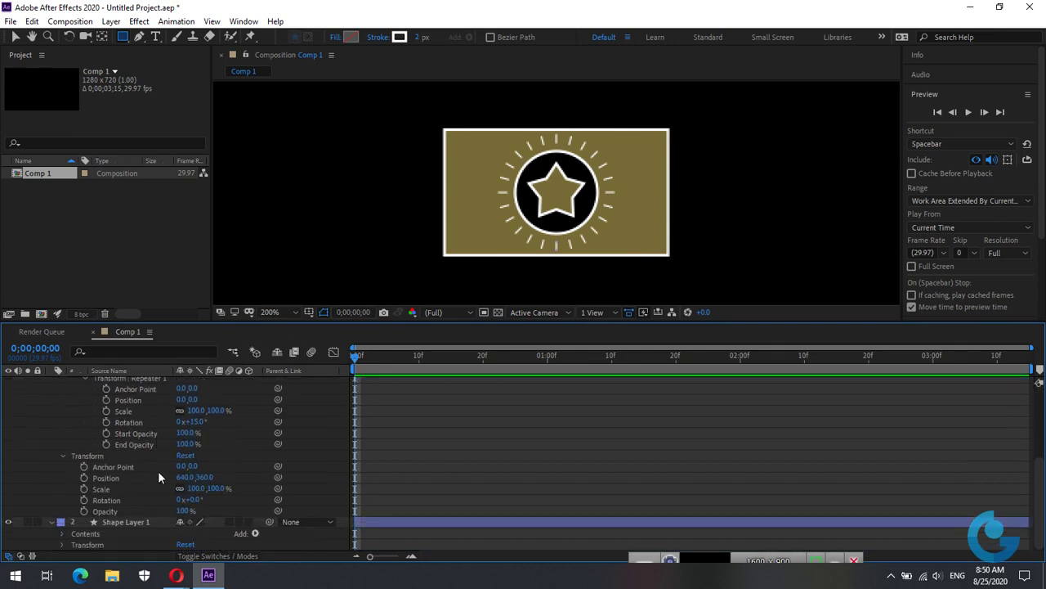
scroll(102, 440, up, 10)
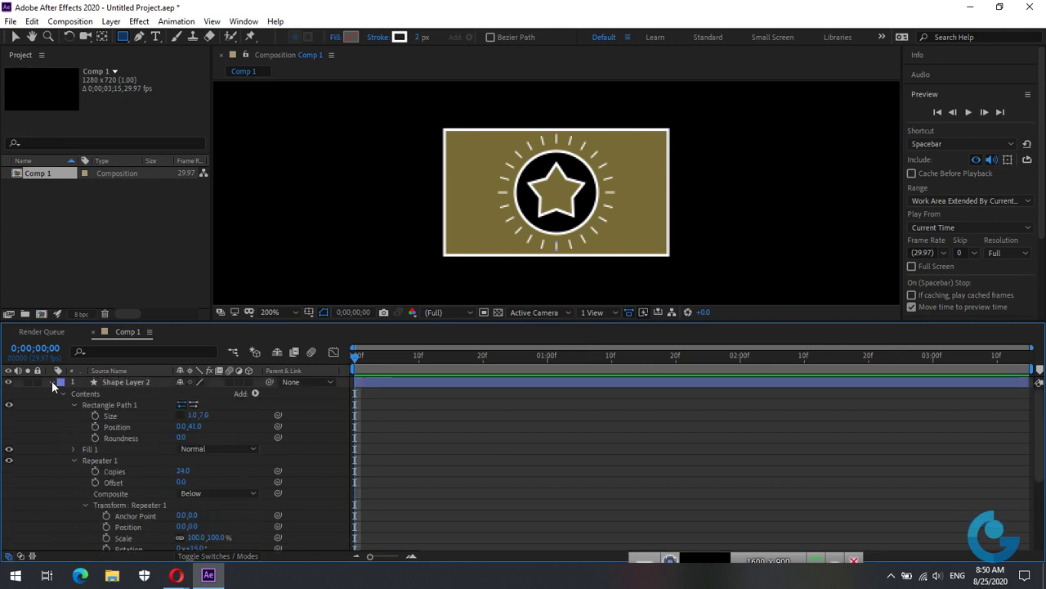
click(52, 382)
click(50, 394)
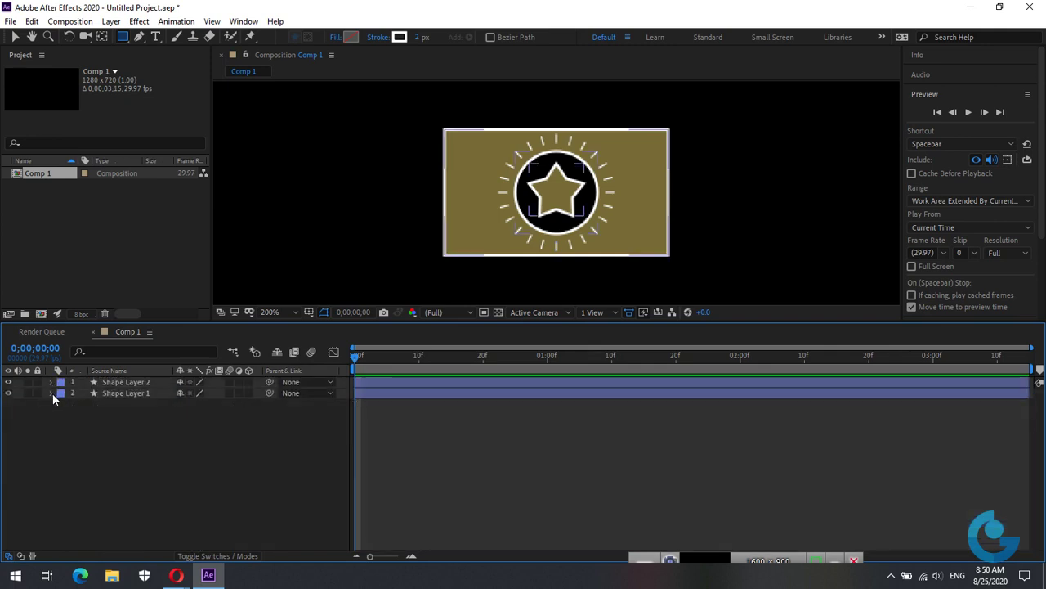
click(51, 394)
click(63, 404)
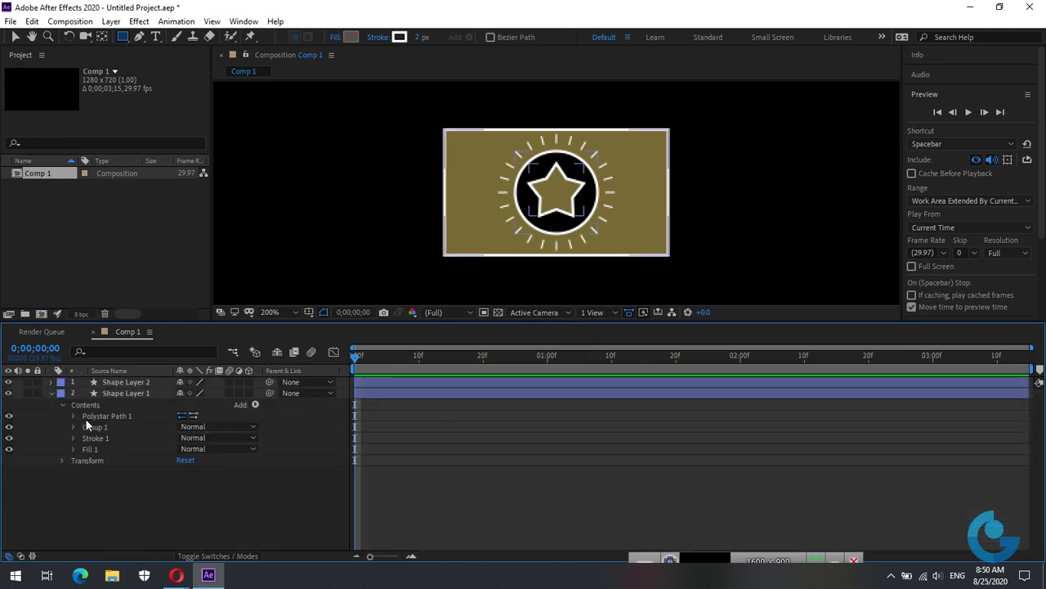
click(85, 417)
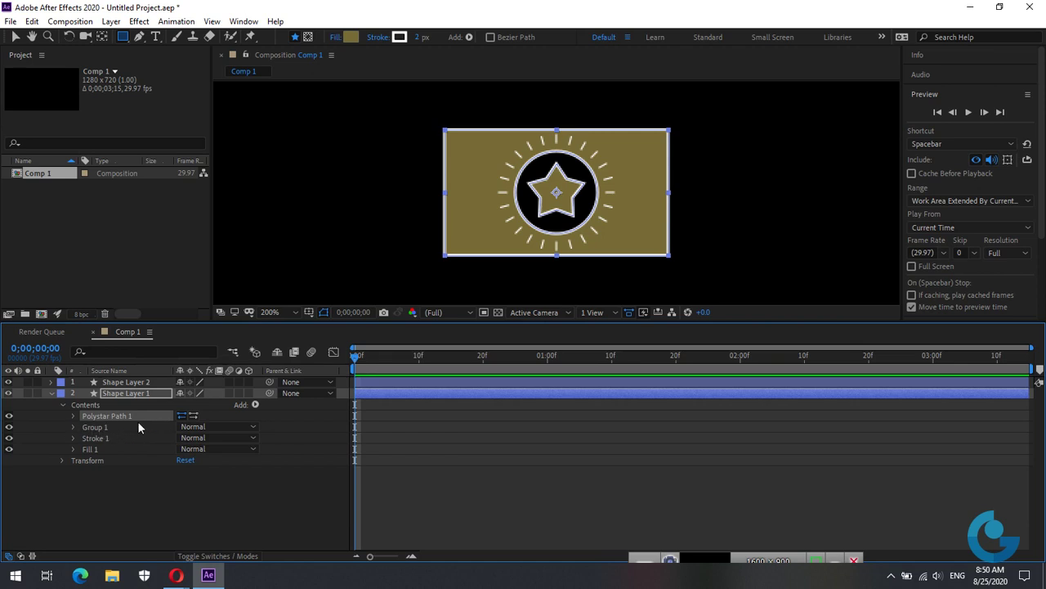
Step: Add a Repeater to the badge layer, then delete it and collapse the layer
click(255, 404)
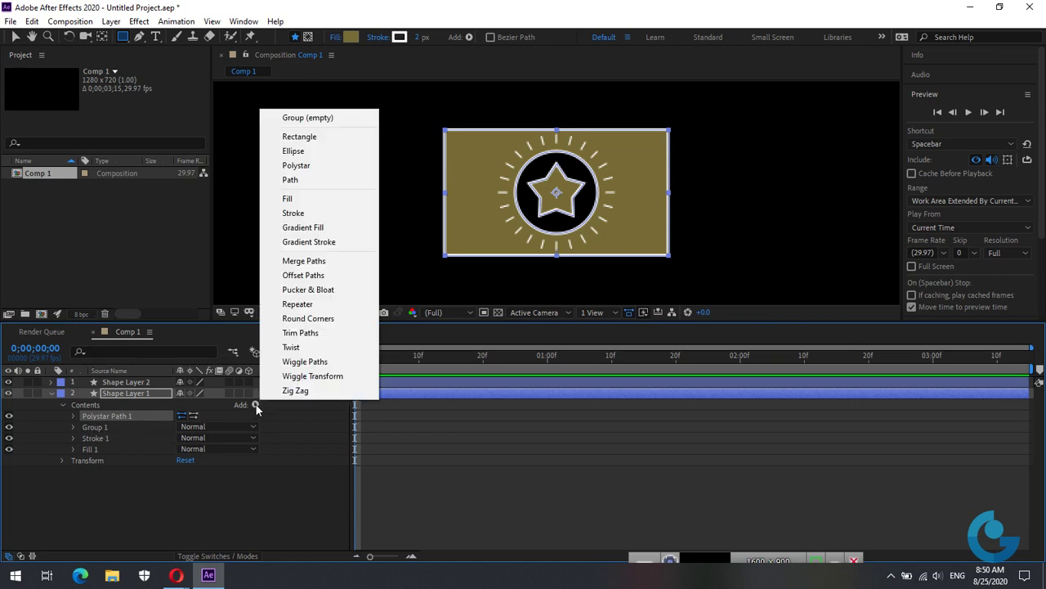
click(305, 303)
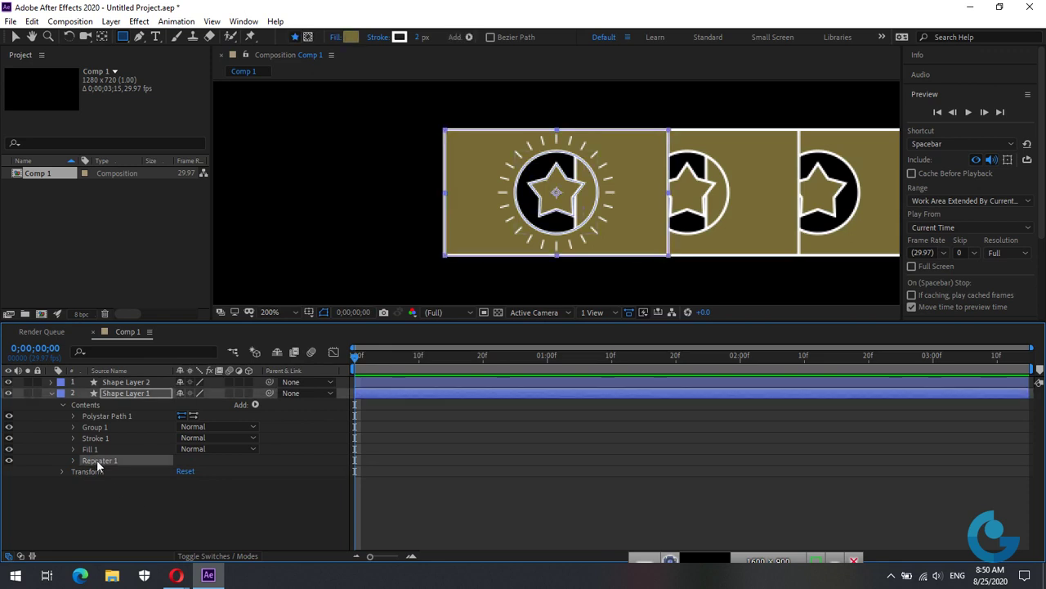
key(Delete)
click(122, 496)
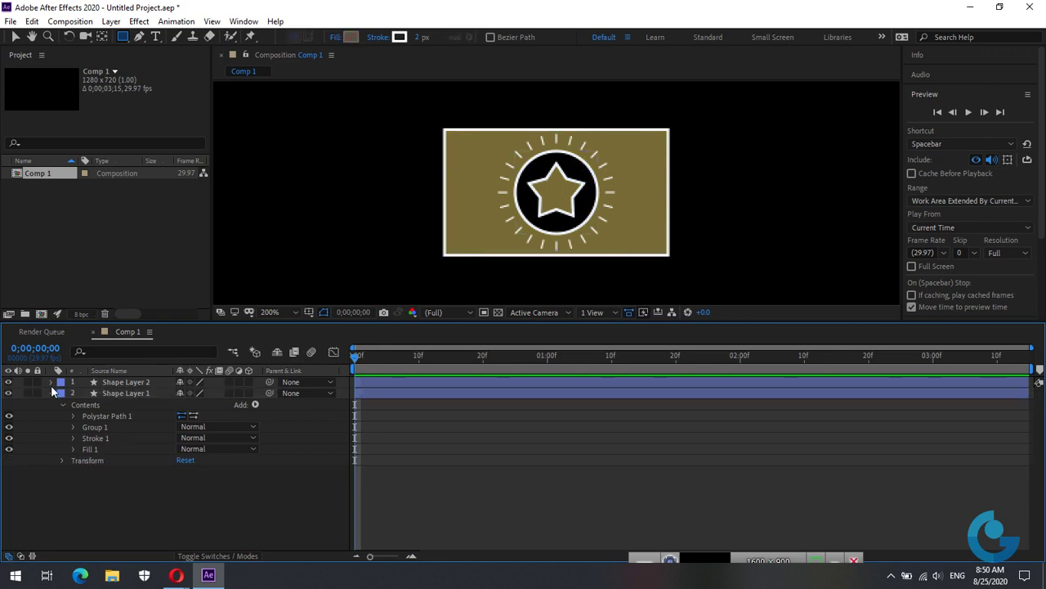
click(51, 393)
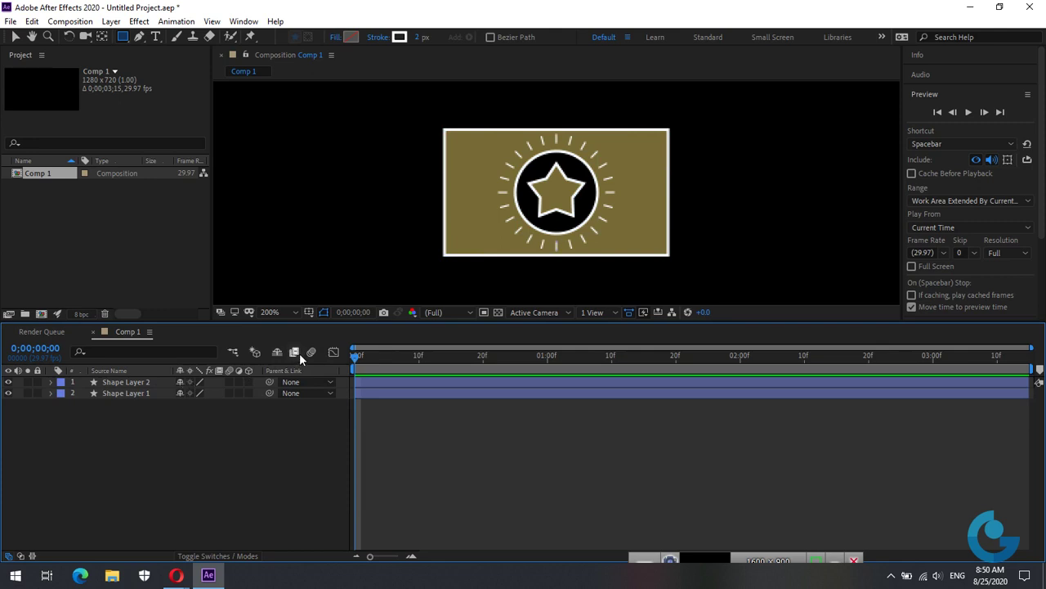
Step: Create Shape Layer 3 containing a Polystar star path
right_click(216, 455)
mouse_move(277, 317)
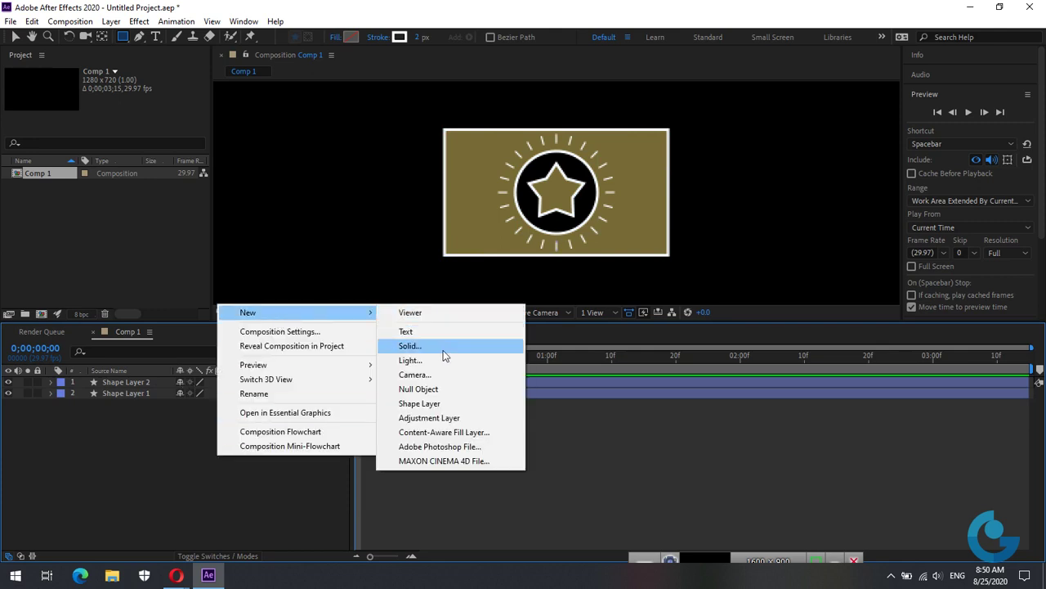
click(421, 400)
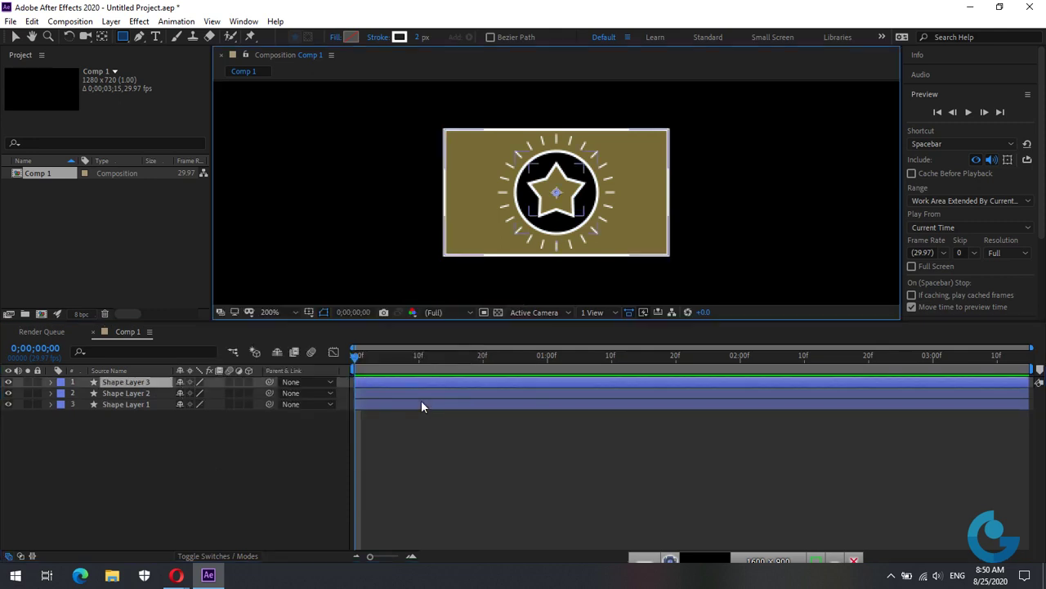
click(52, 382)
click(254, 394)
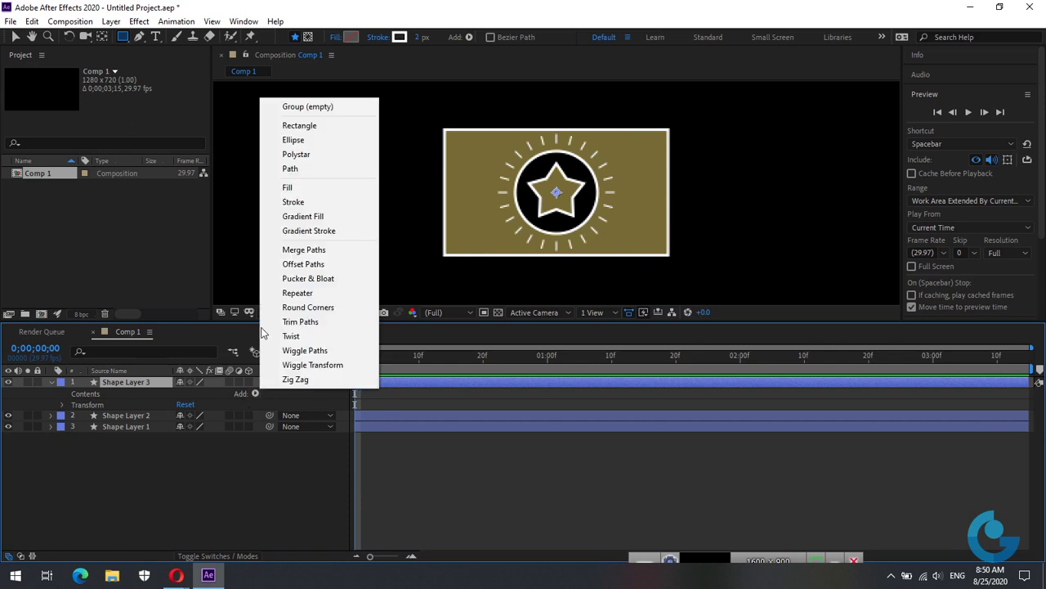
click(315, 158)
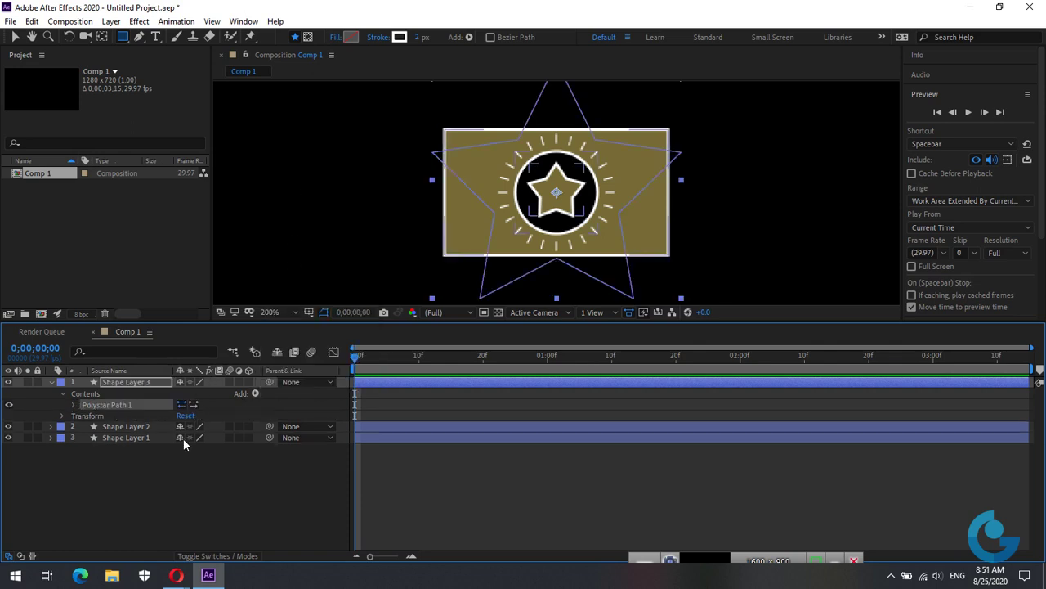
Step: Give the star a solid red fill, undoing a stroke added by mistake
click(255, 394)
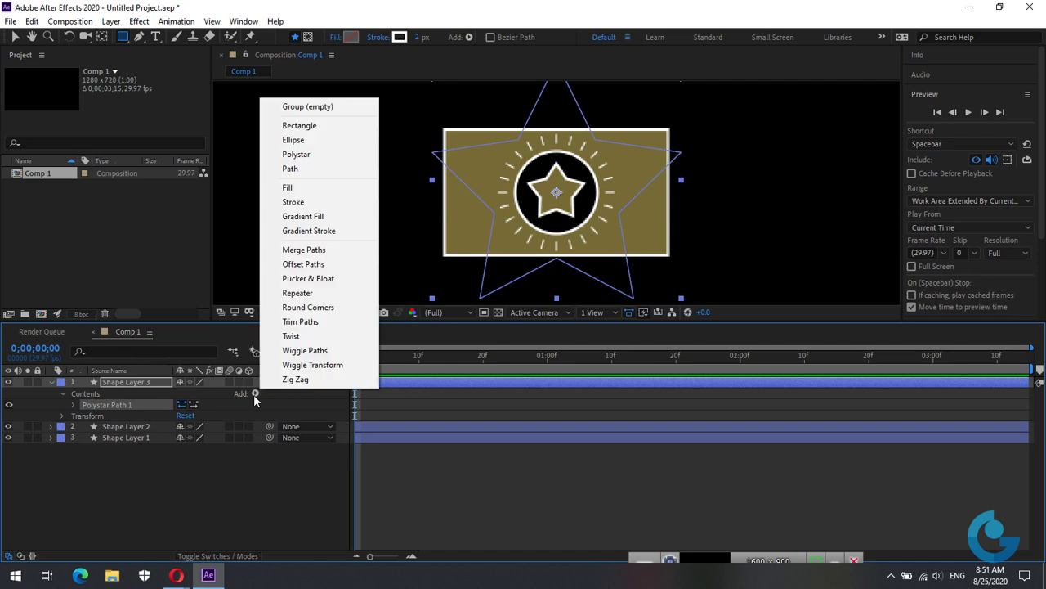
click(294, 202)
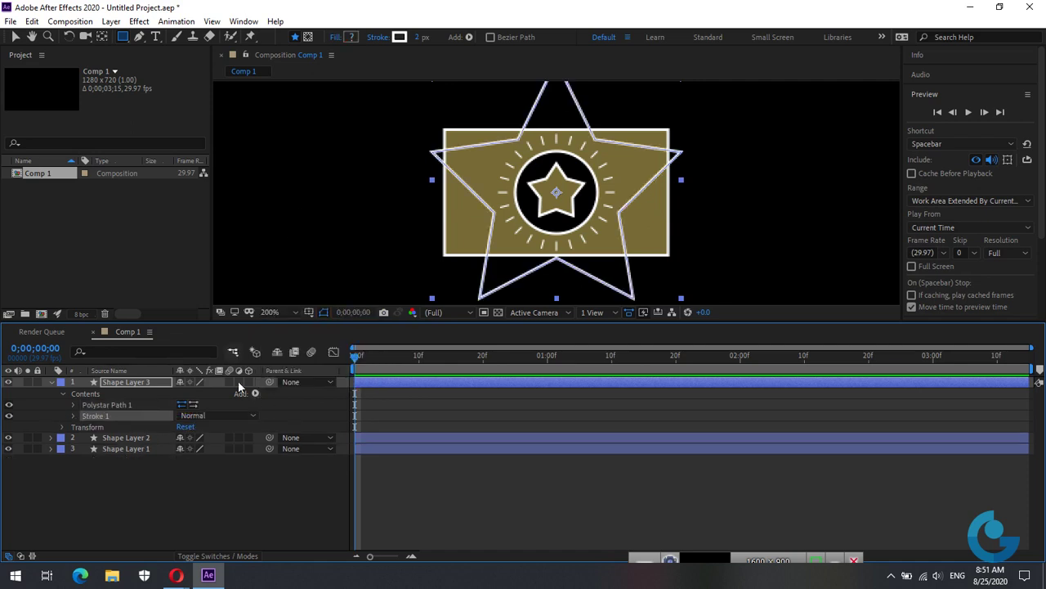
key(ctrl+z)
click(255, 393)
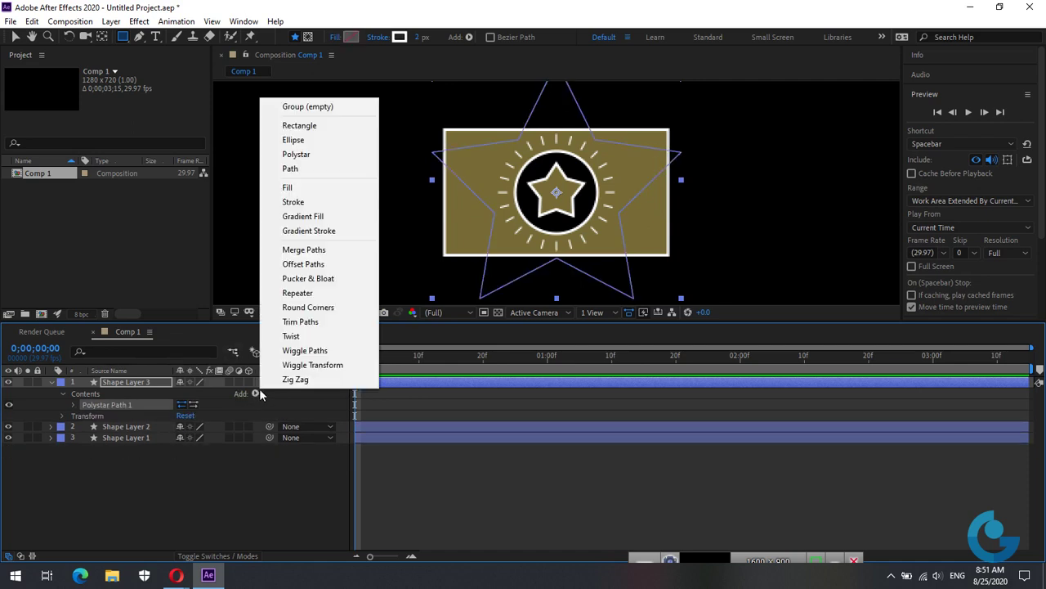
click(296, 190)
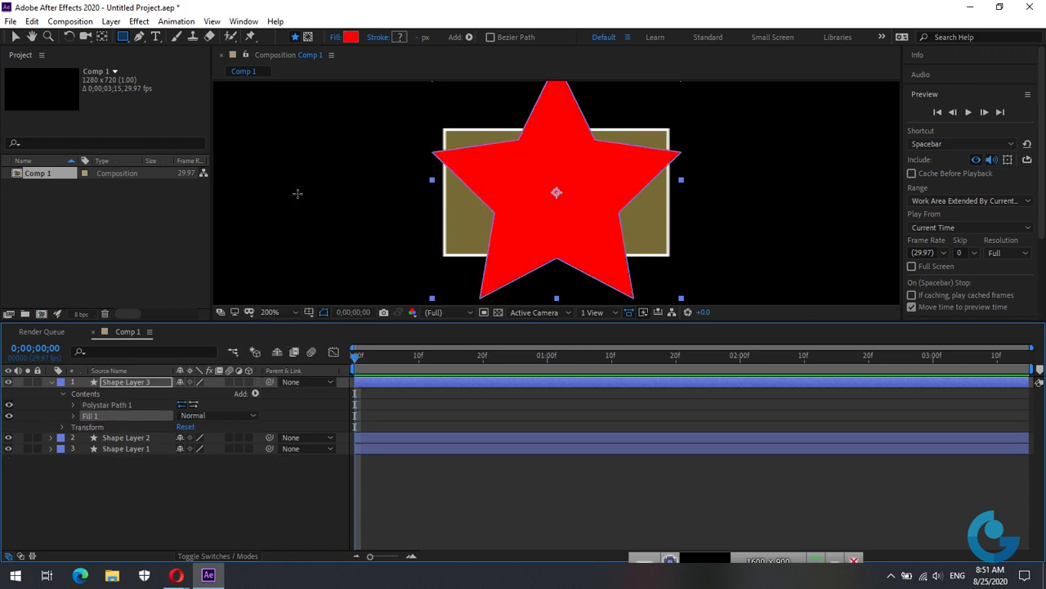
Step: Change the star's fill colour to cyan
click(73, 415)
click(183, 448)
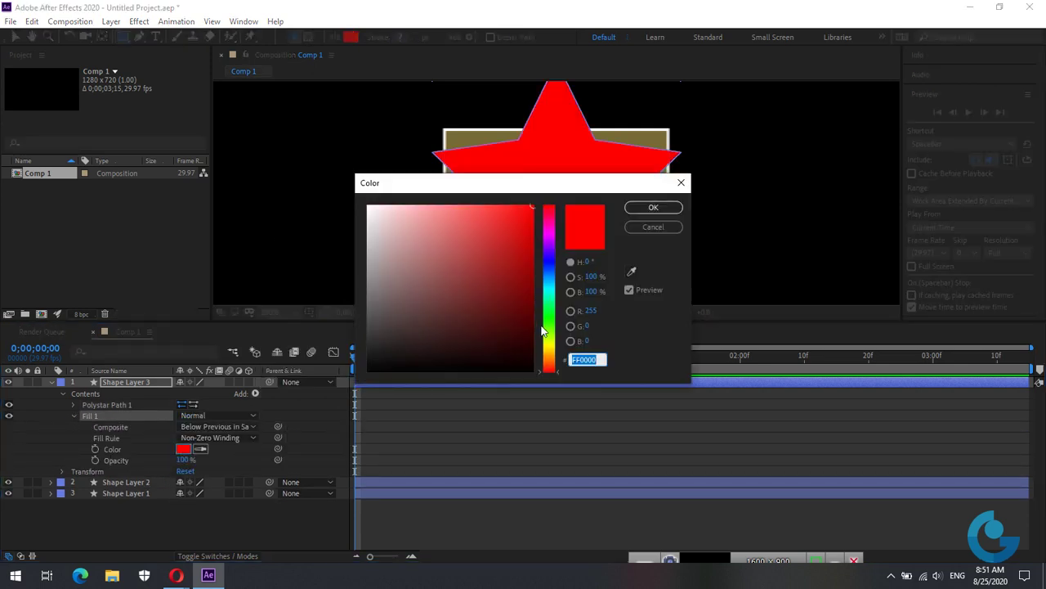
drag(551, 346, 554, 292)
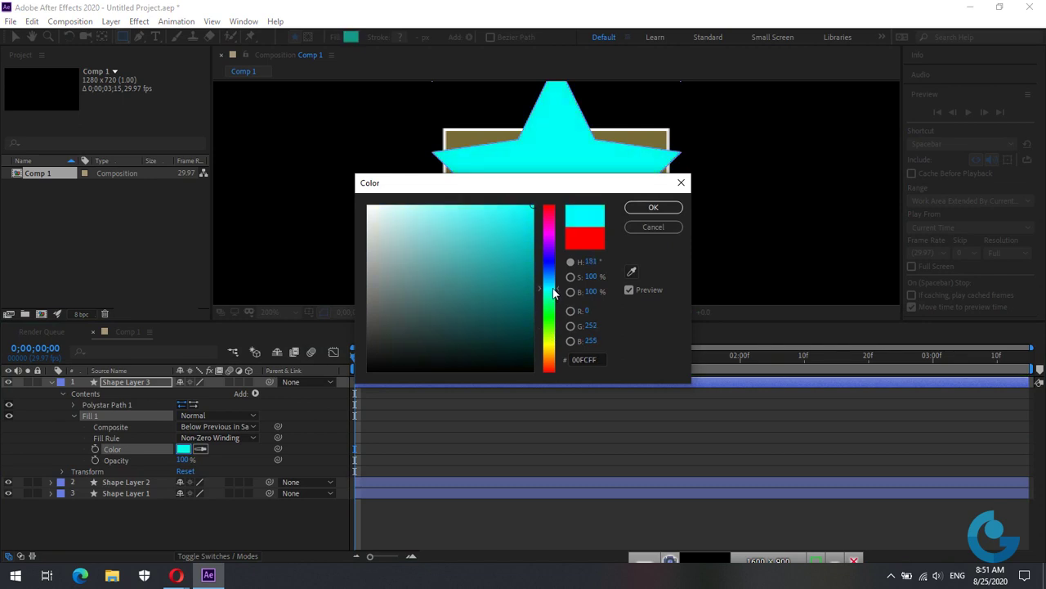
click(653, 207)
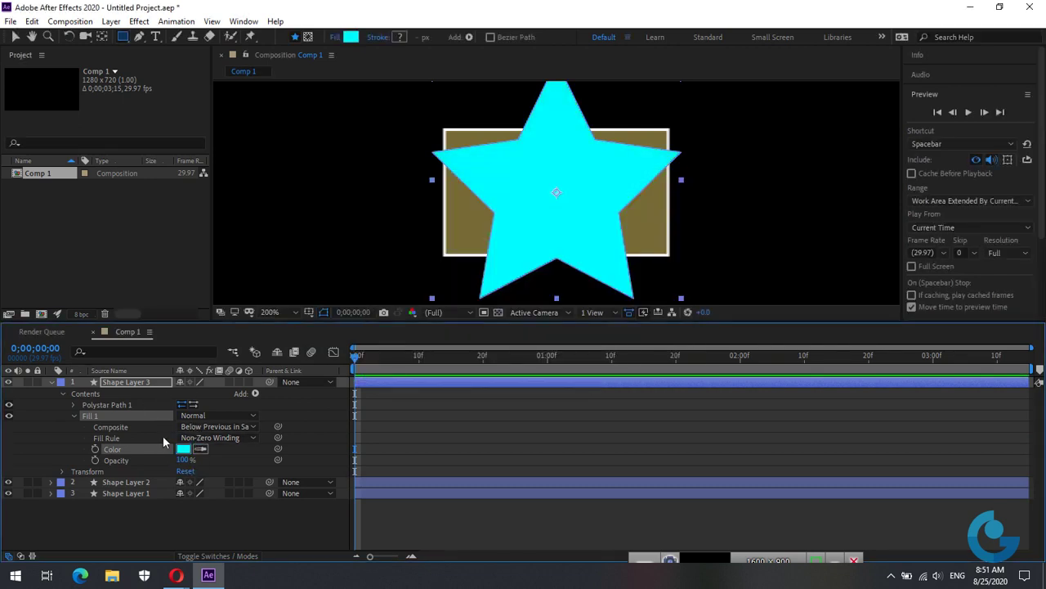
Step: Shrink the star to inner radius 23 and outer radius 45
click(73, 405)
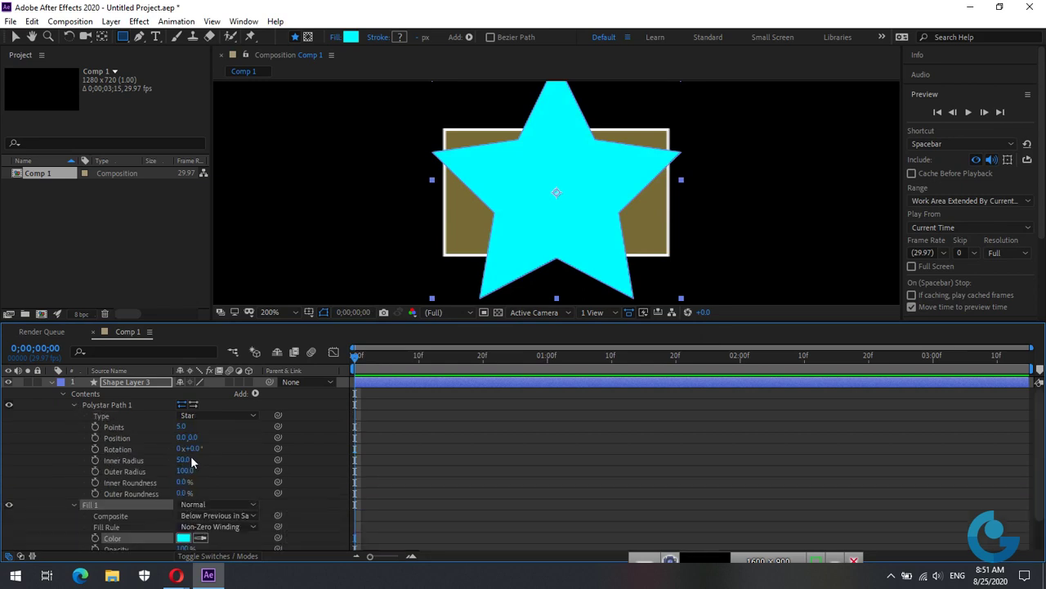
drag(182, 459, 148, 479)
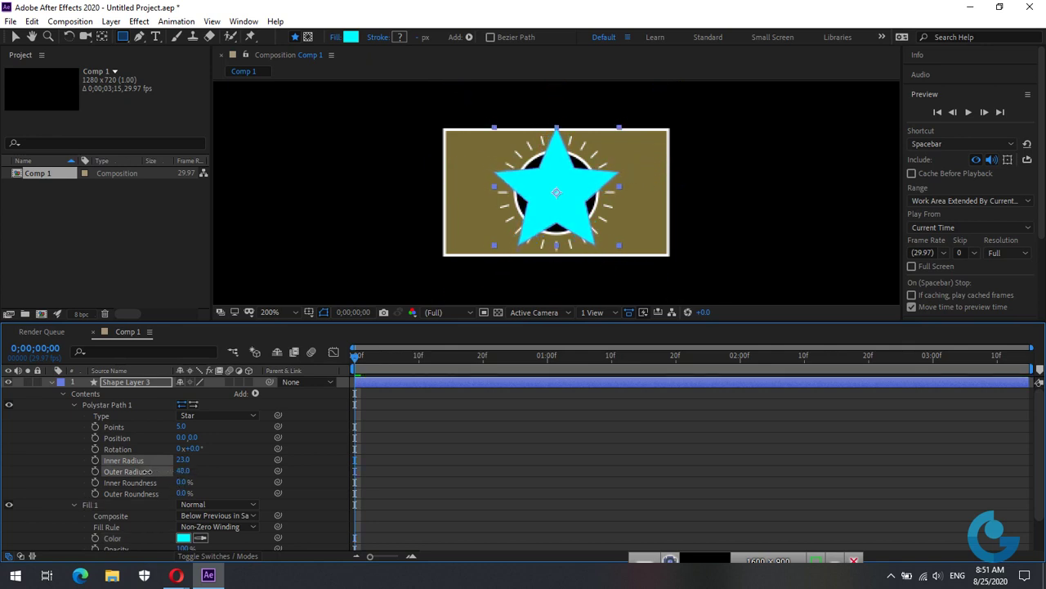
key(comma)
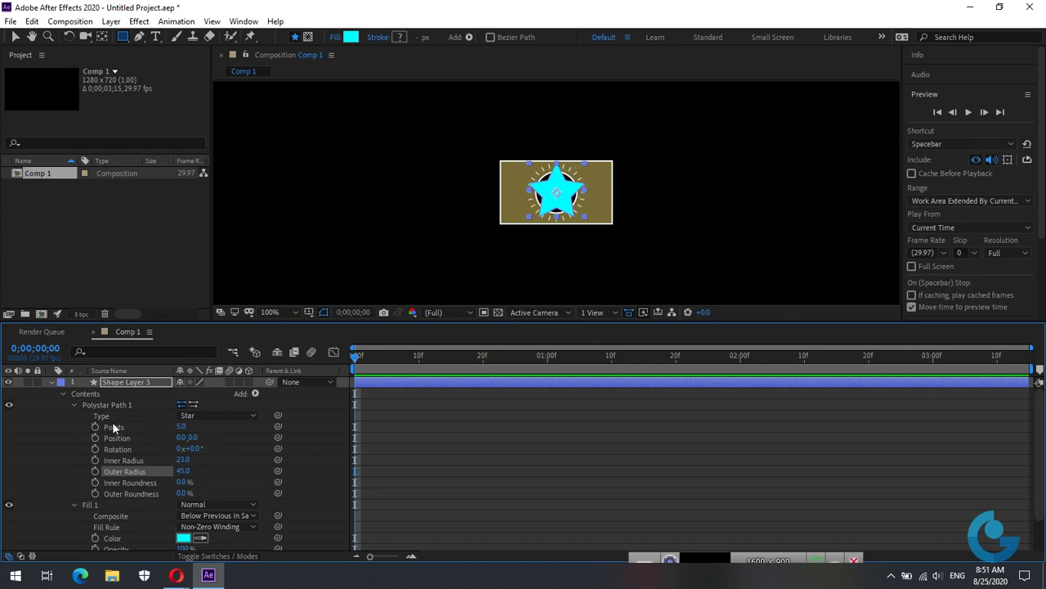
Step: Add a Repeater to the cyan star and set it to 10 copies
click(76, 404)
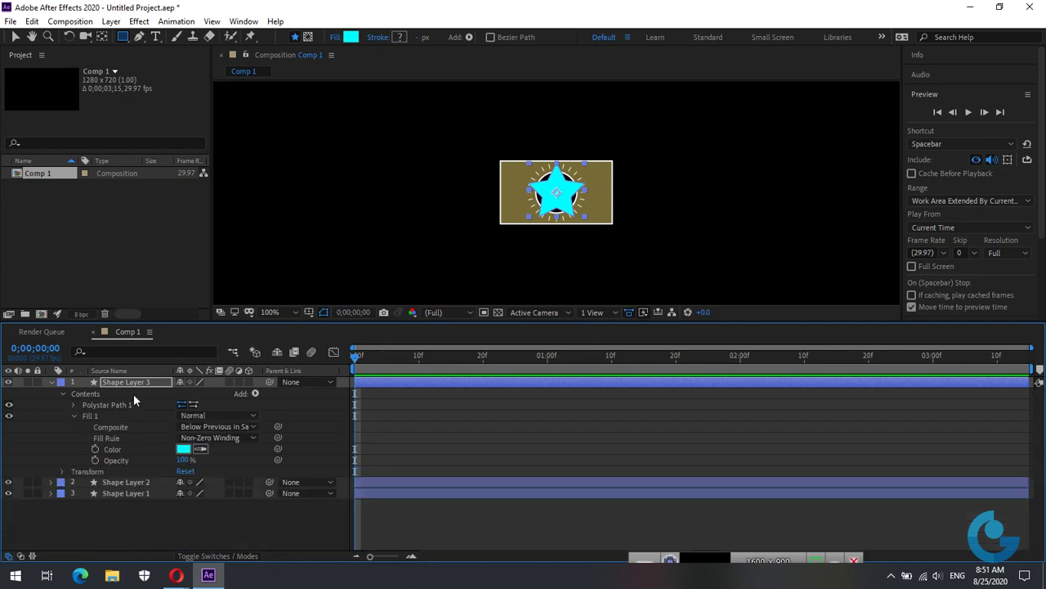
click(74, 415)
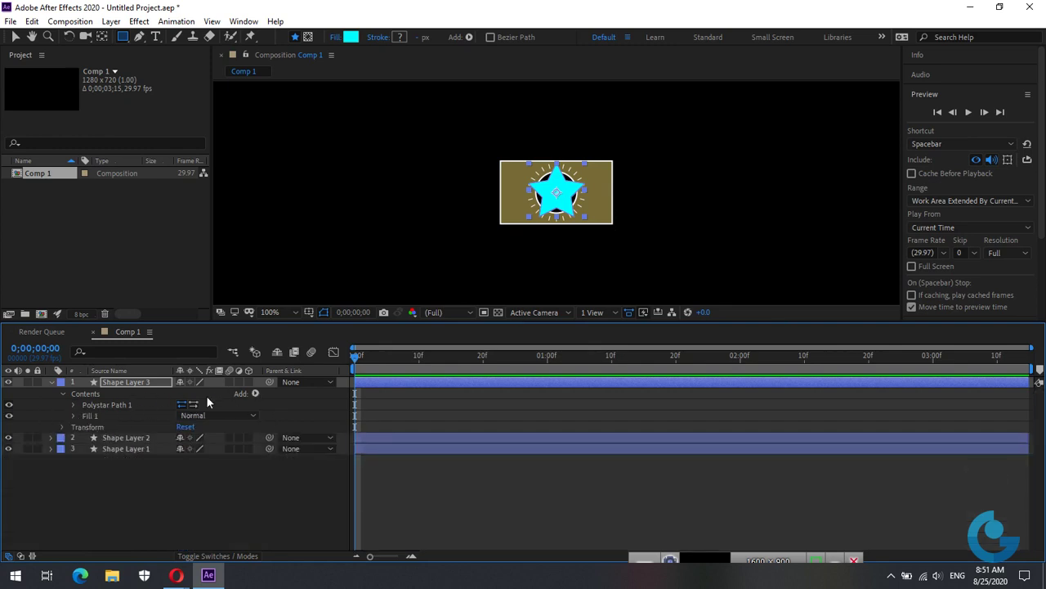
click(255, 394)
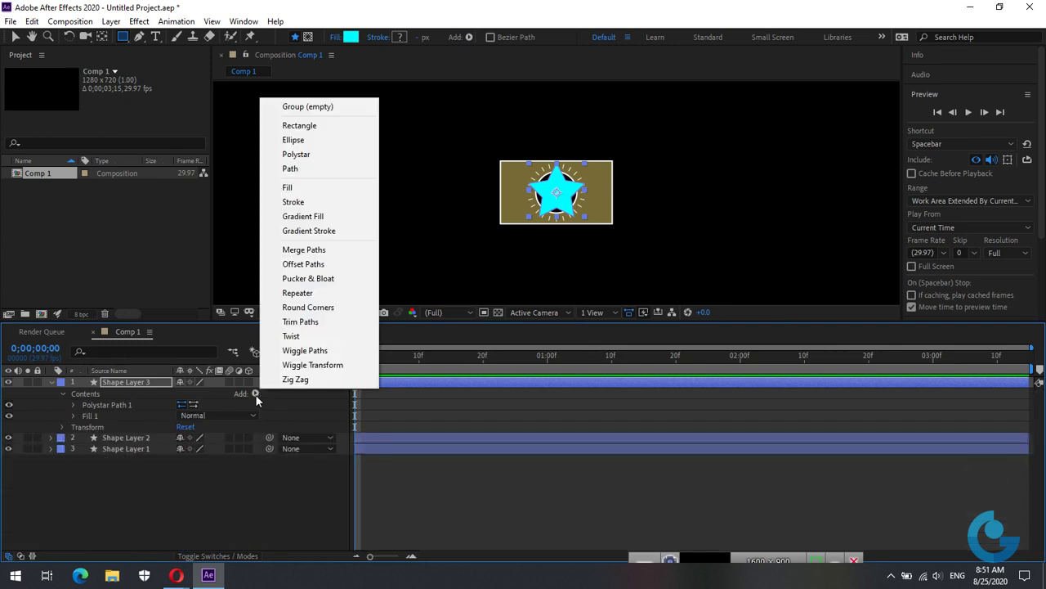
click(332, 292)
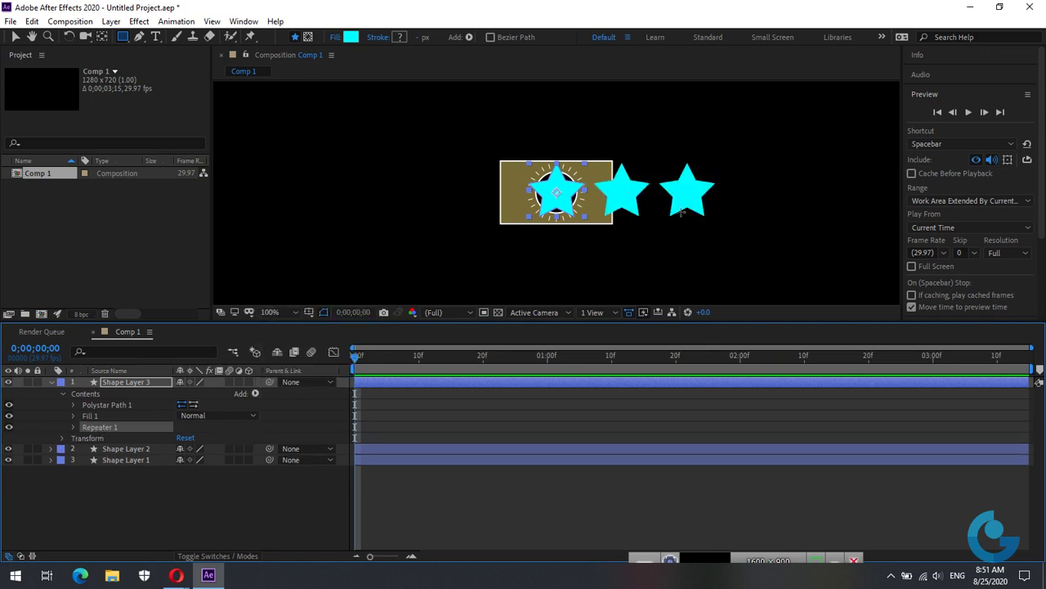
click(72, 426)
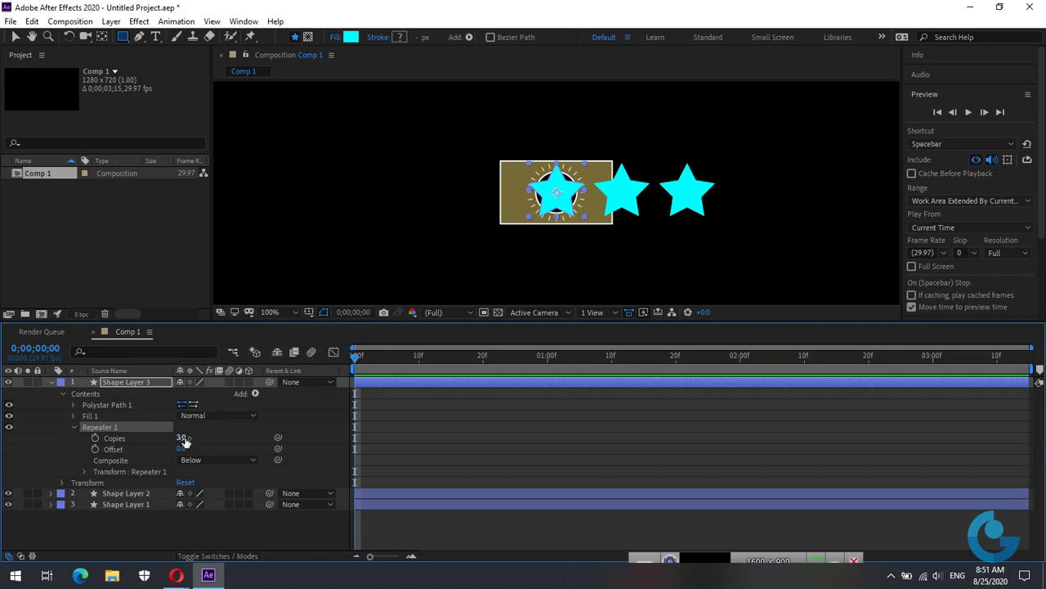
click(183, 438)
text(10)
key(Return)
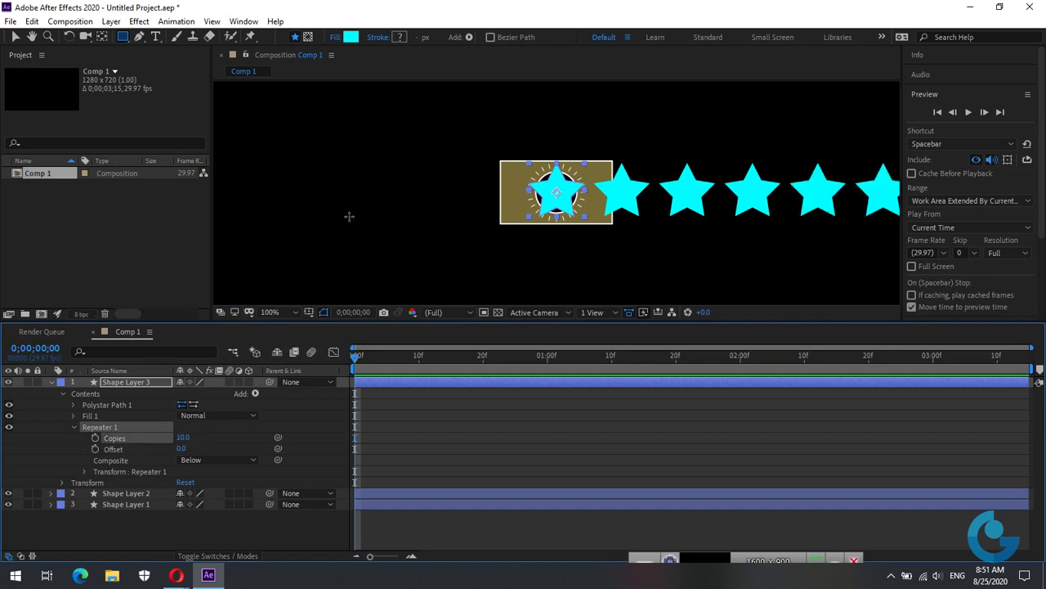
key(comma)
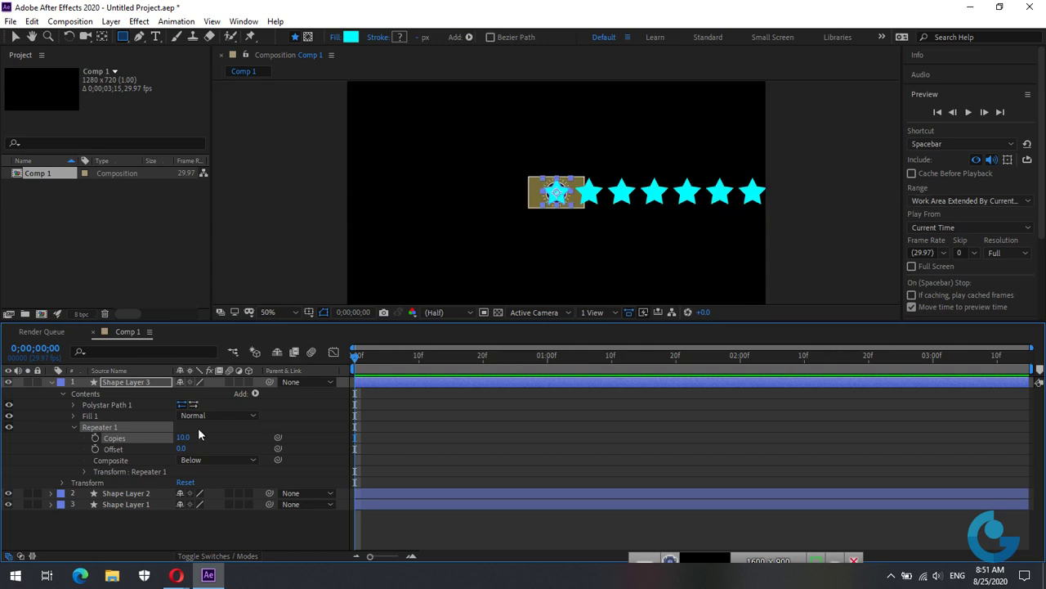
Step: Scale each successive star copy to 82% in the Repeater transform
click(85, 471)
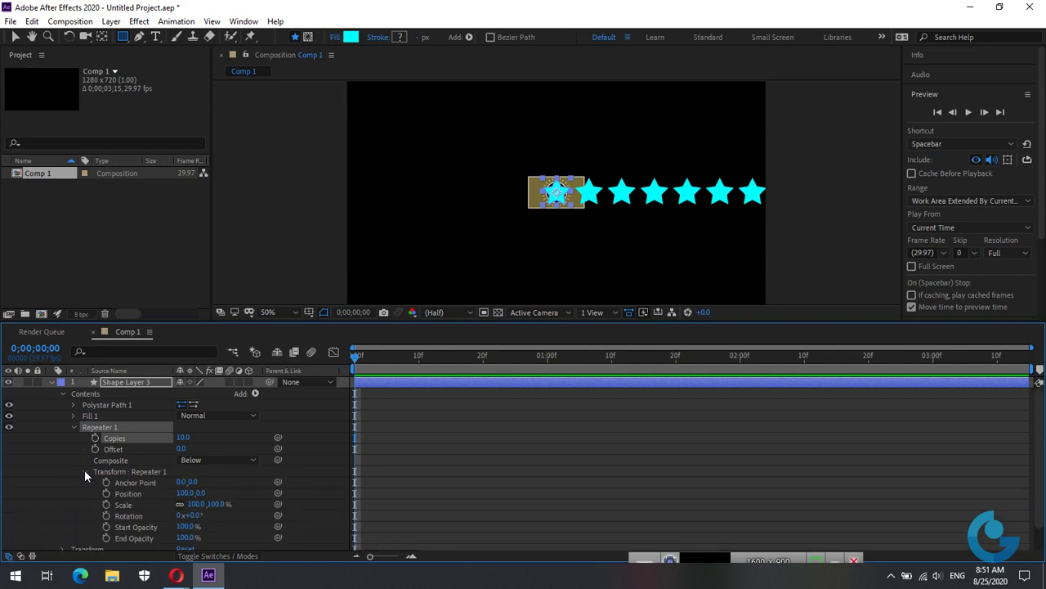
scroll(273, 478, down, 1)
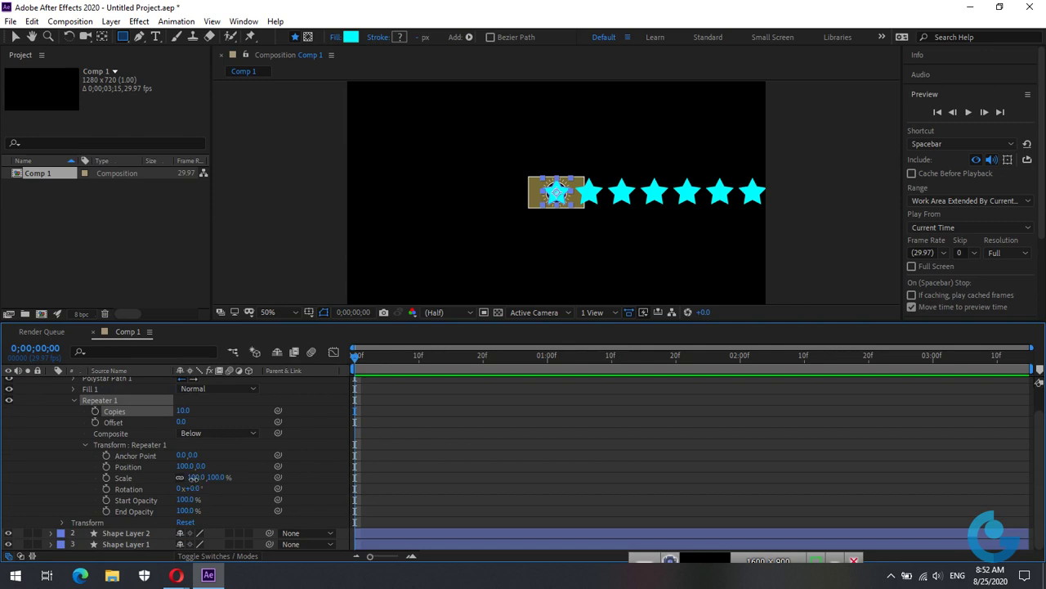
drag(195, 479, 181, 477)
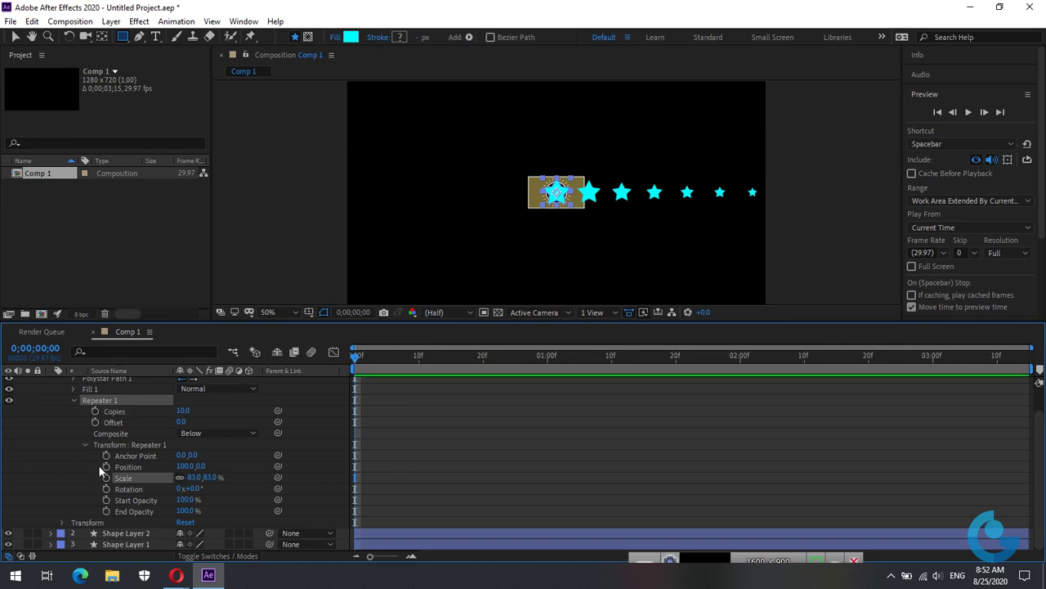
mouse_move(193, 478)
mouse_down()
mouse_move(208, 477)
mouse_move(196, 476)
mouse_up()
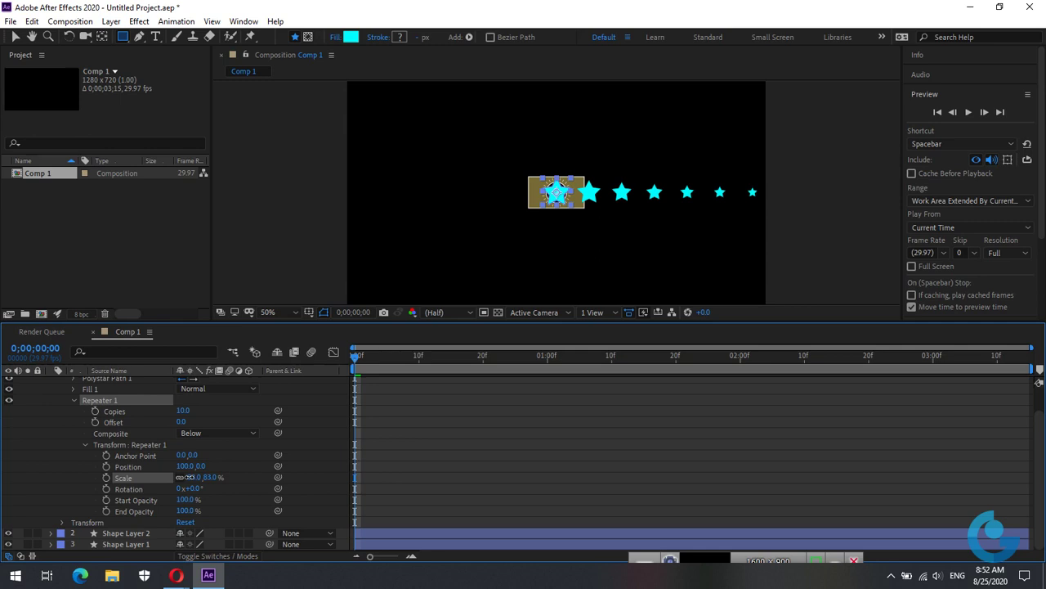
drag(190, 478, 200, 488)
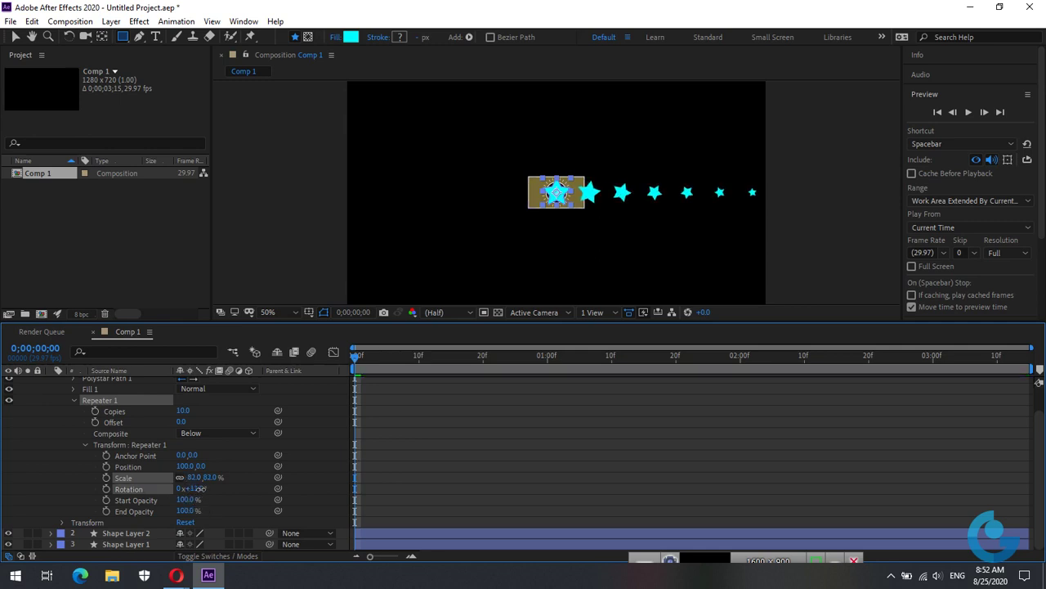
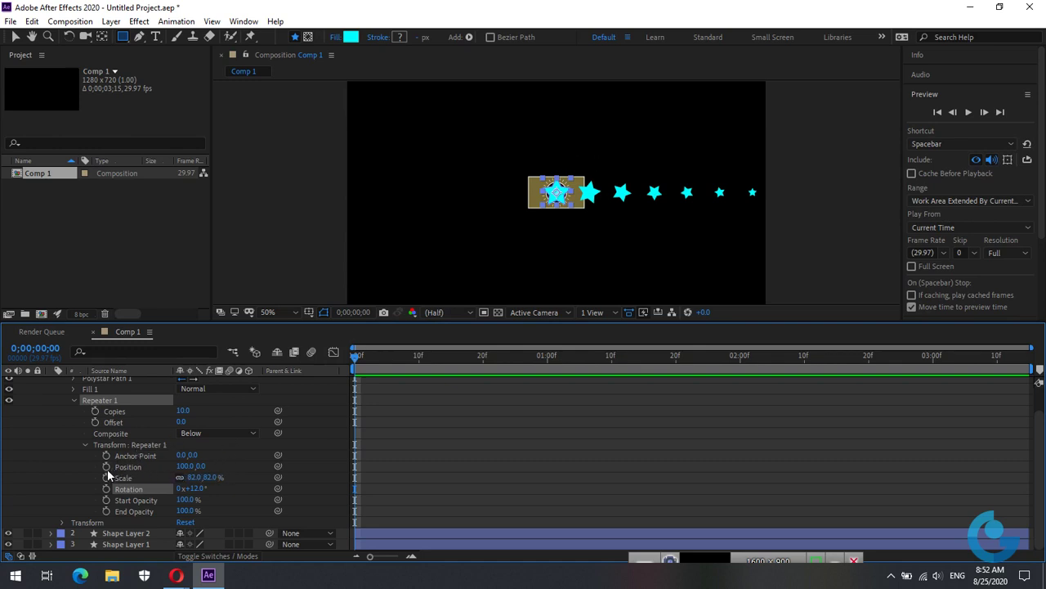
Step: Set Repeater 1 Position X to 0, then move Polystar Path 1 to about -144, 104
click(184, 466)
text(0)
key(Return)
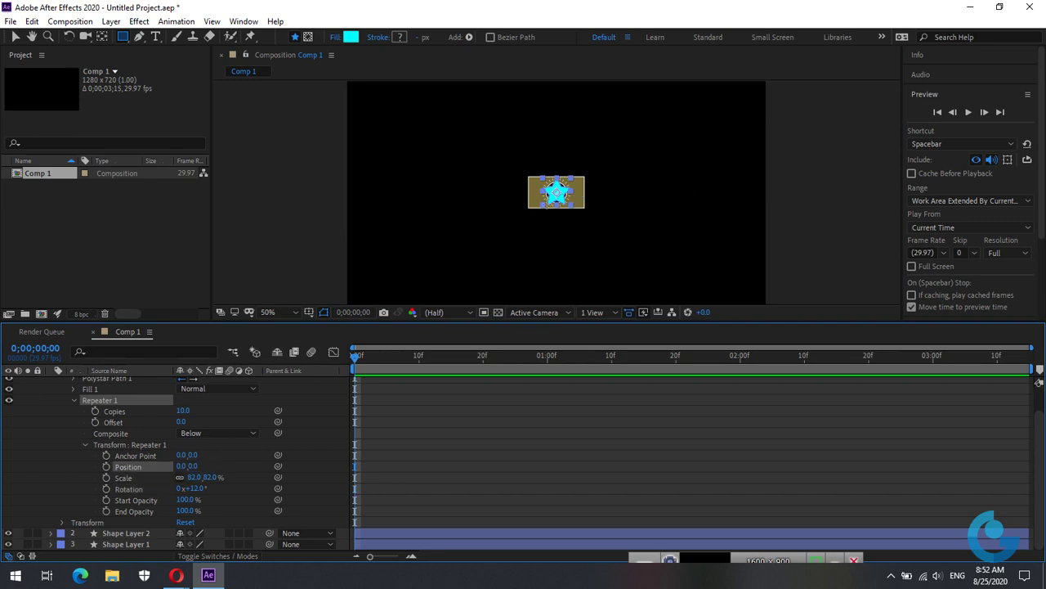
scroll(226, 439, up, 2)
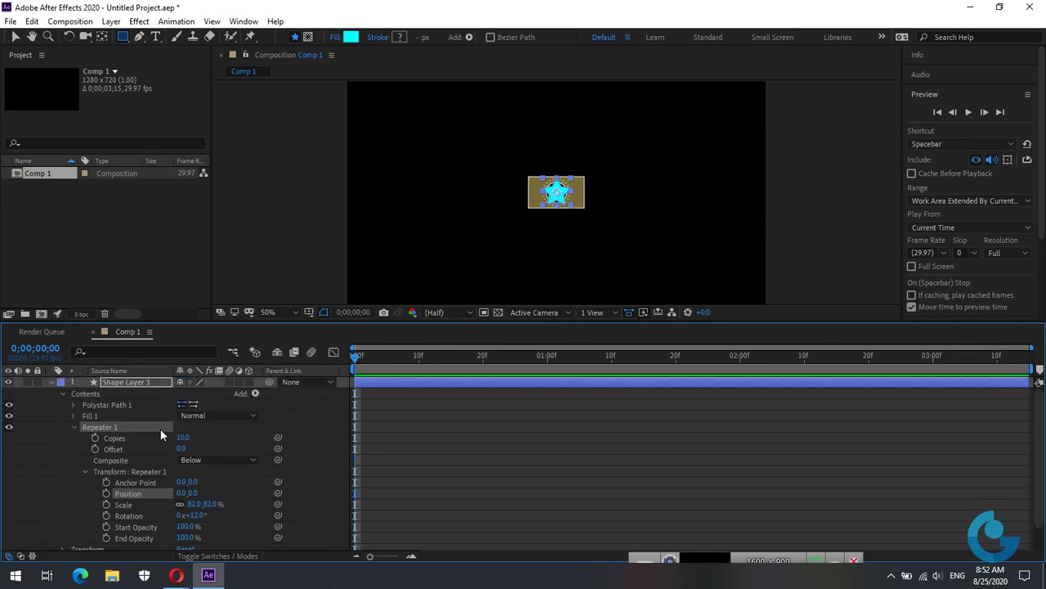
click(73, 405)
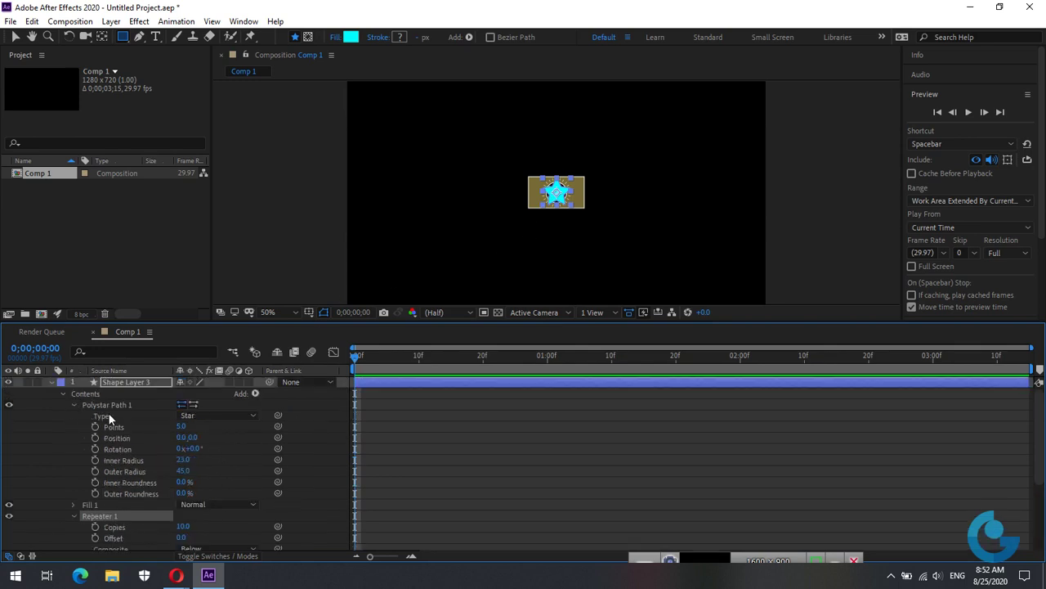
click(120, 404)
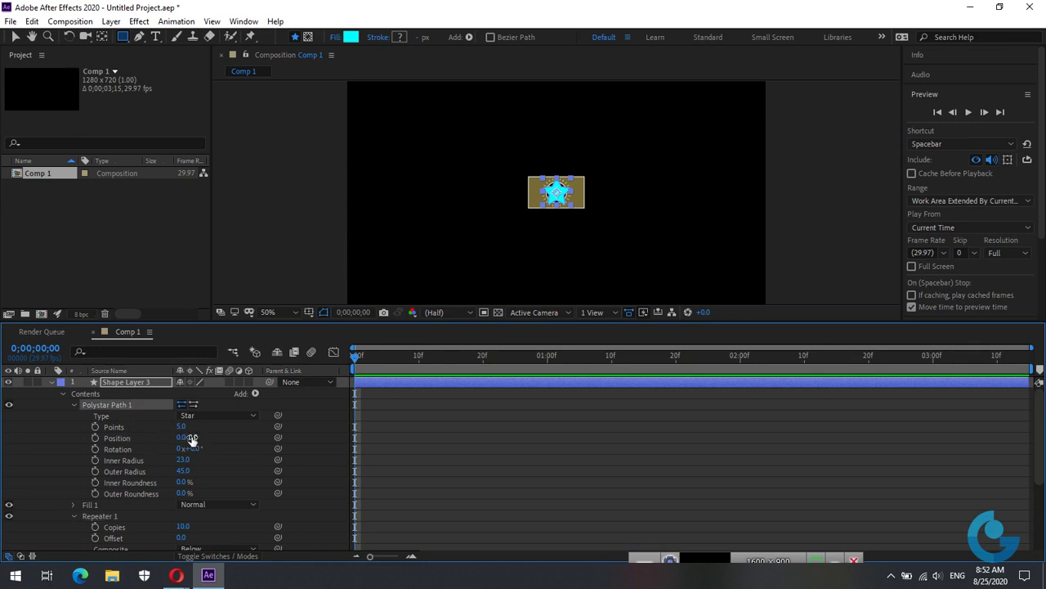
mouse_move(190, 439)
mouse_down()
mouse_move(349, 422)
mouse_move(109, 439)
mouse_move(224, 436)
mouse_move(204, 434)
mouse_up()
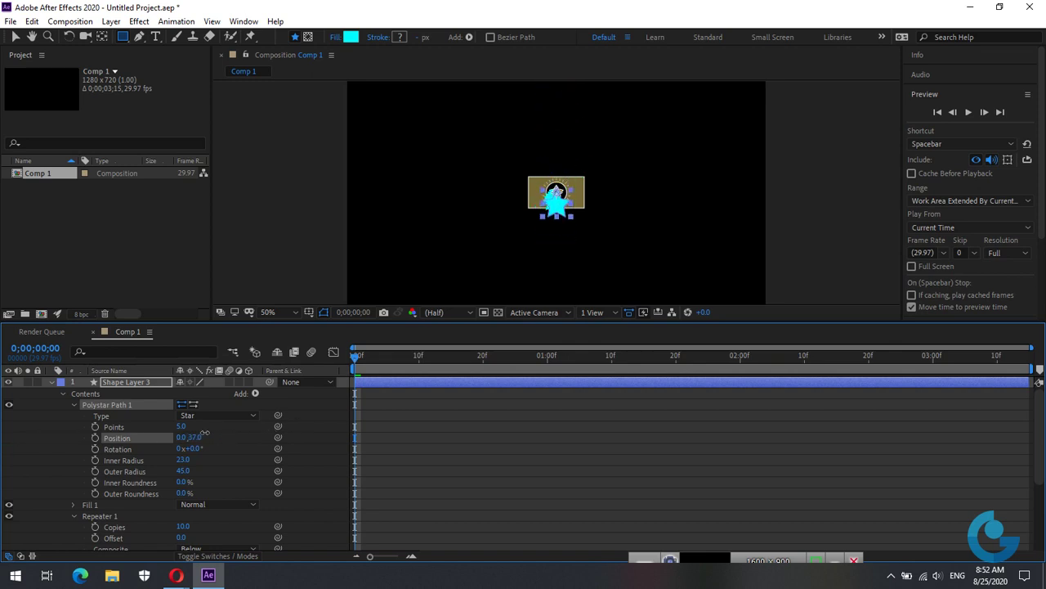
drag(205, 433, 279, 416)
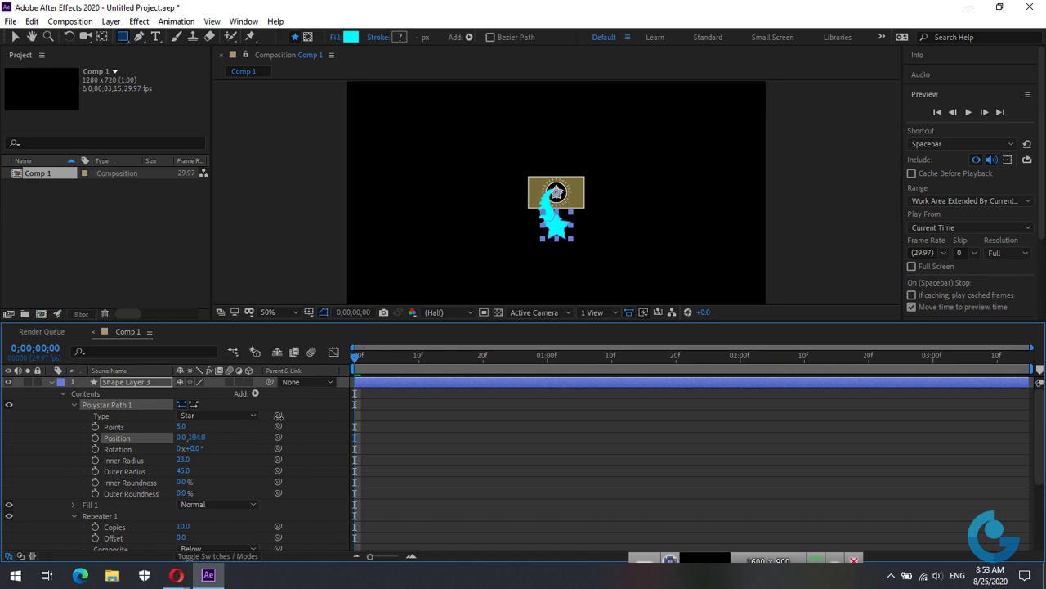
mouse_move(180, 437)
mouse_down()
mouse_move(271, 439)
mouse_move(85, 435)
mouse_up()
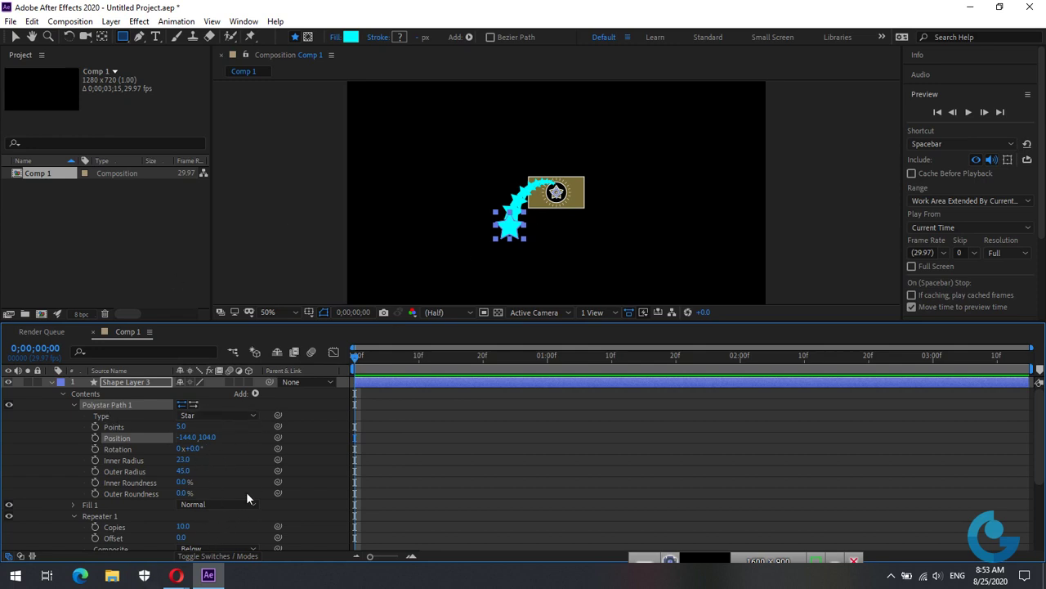
Step: Move Polystar Path 1 to -38, 43 and scale each repeated star copy to 113%
mouse_move(186, 440)
mouse_down()
mouse_move(2, 445)
mouse_move(80, 453)
mouse_up()
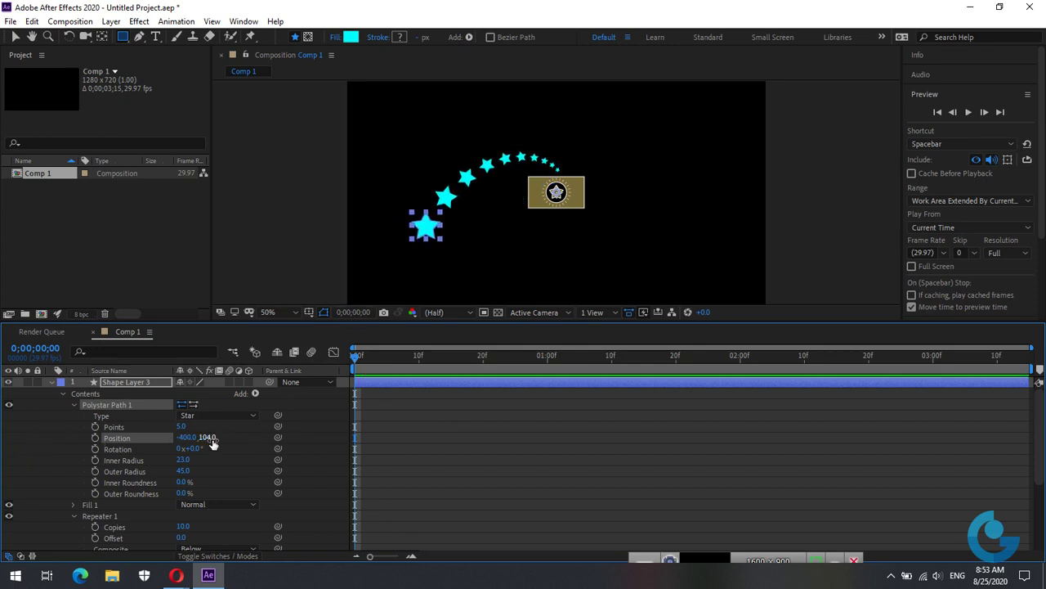
mouse_move(208, 437)
mouse_down()
mouse_move(2, 460)
mouse_move(172, 453)
mouse_up()
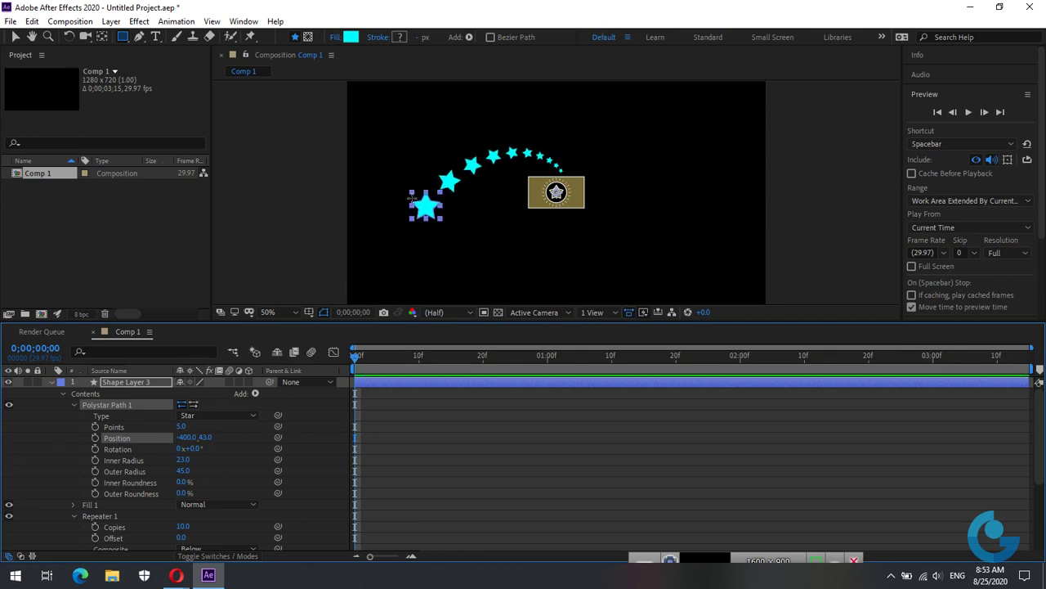
scroll(234, 462, down, 3)
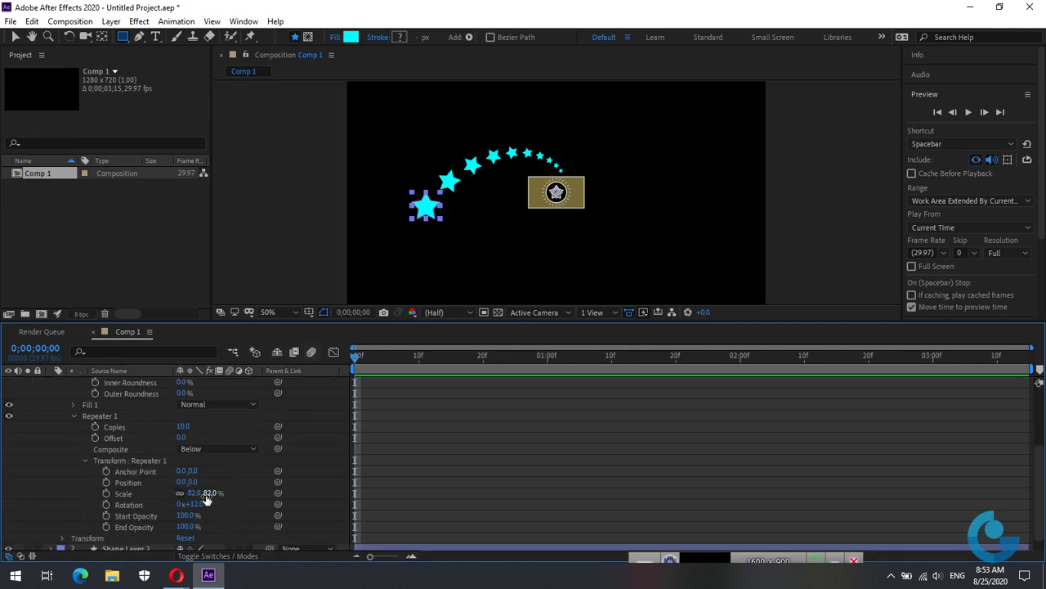
mouse_move(187, 493)
mouse_down()
mouse_move(219, 491)
mouse_move(197, 483)
mouse_move(205, 481)
mouse_up()
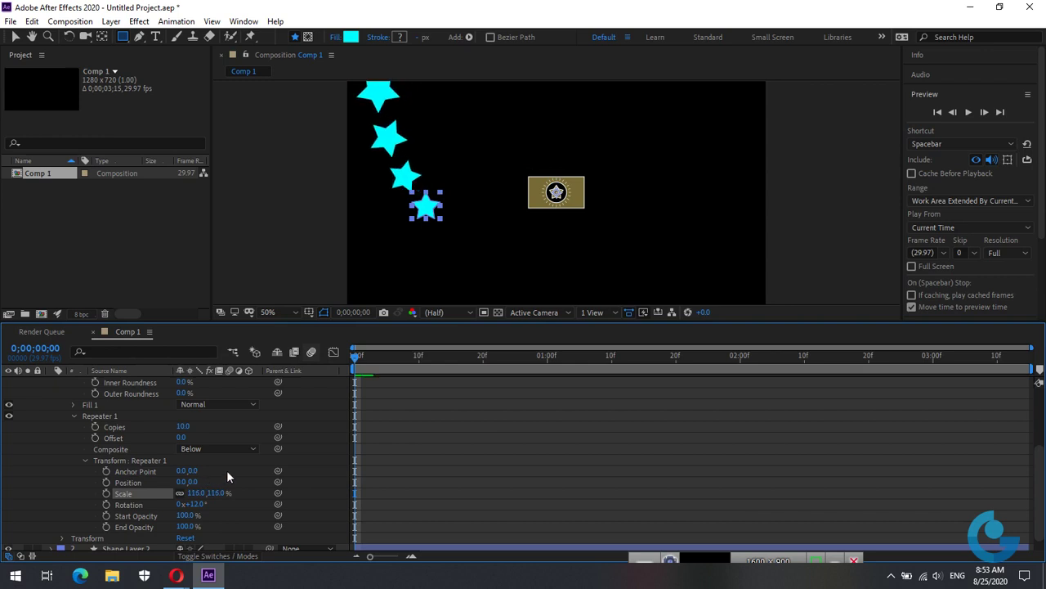
scroll(233, 462, up, 1)
scroll(233, 461, up, 1)
scroll(232, 442, up, 1)
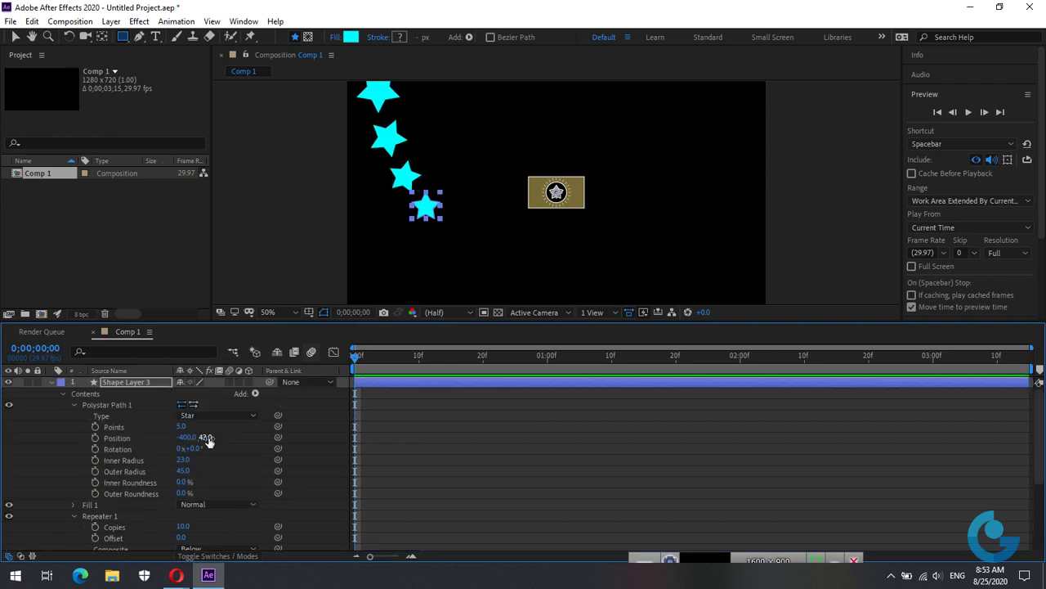
drag(186, 438, 447, 463)
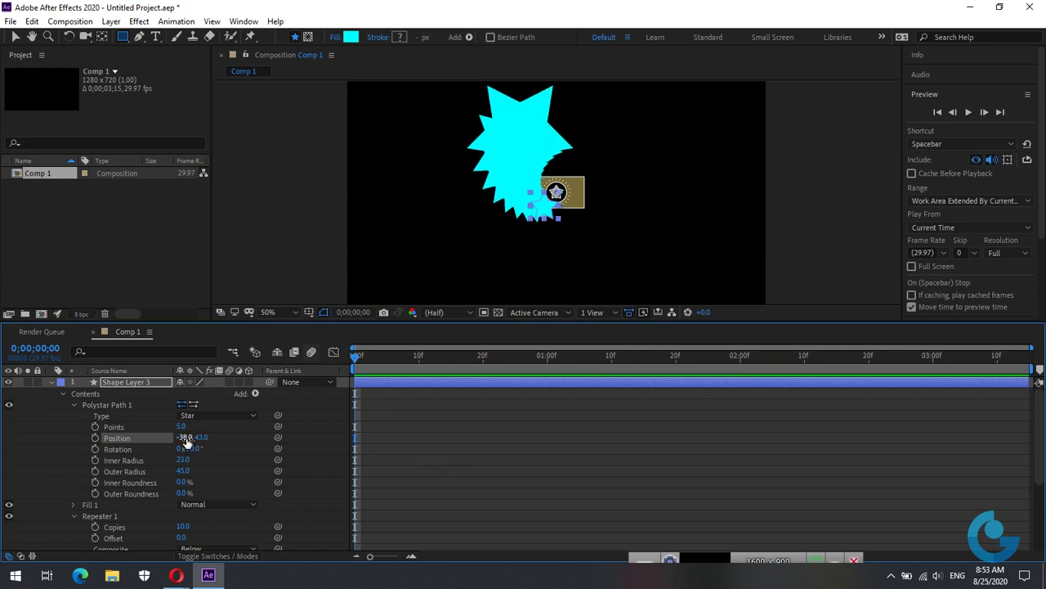
scroll(204, 483, down, 3)
drag(191, 526, 243, 513)
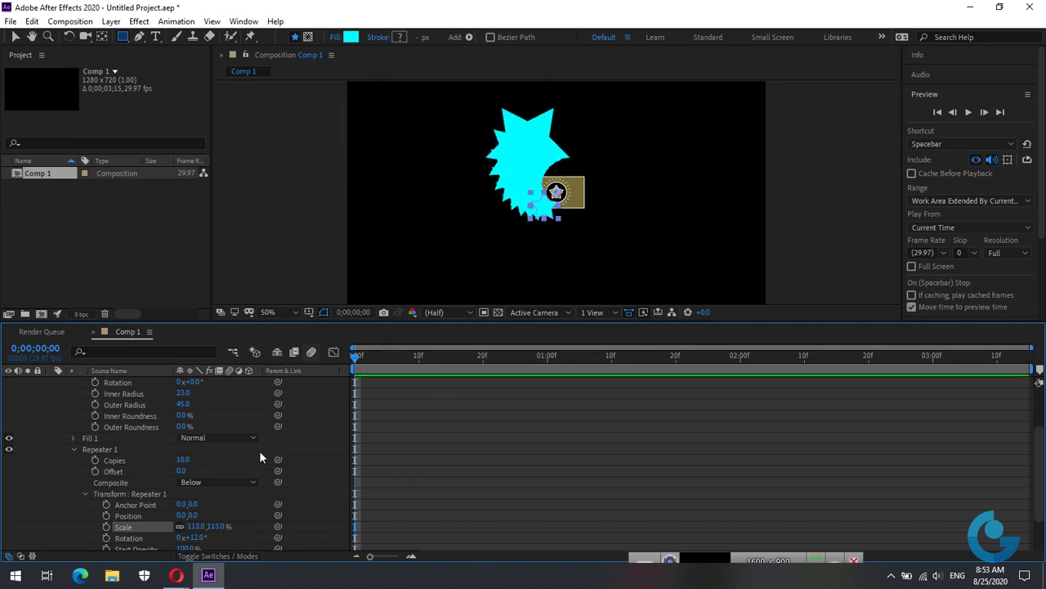
click(84, 495)
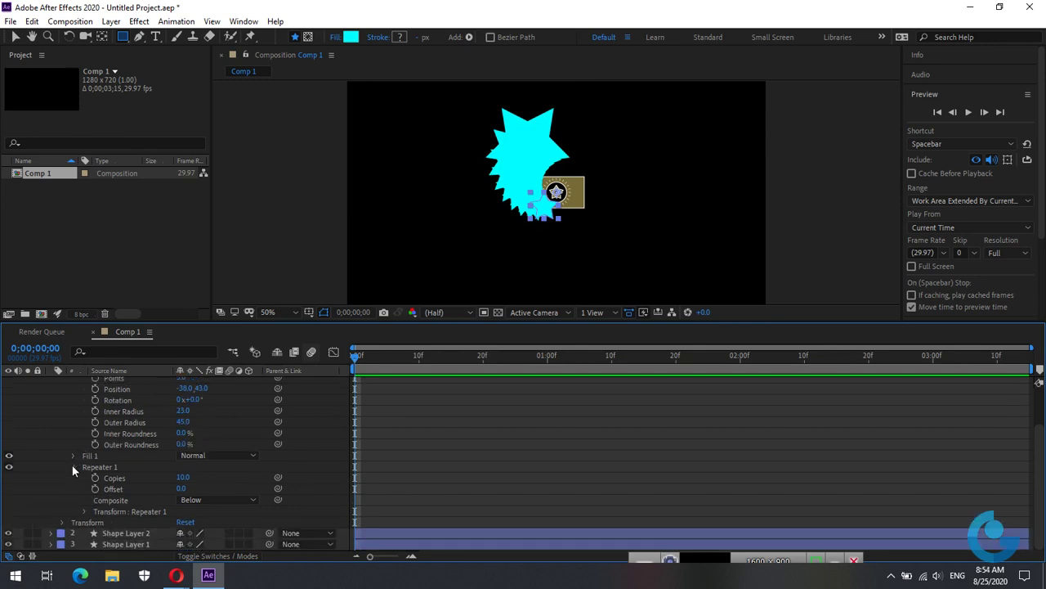
Step: Delete the cyan star layer and zoom the composition view to 200%
click(72, 465)
click(63, 389)
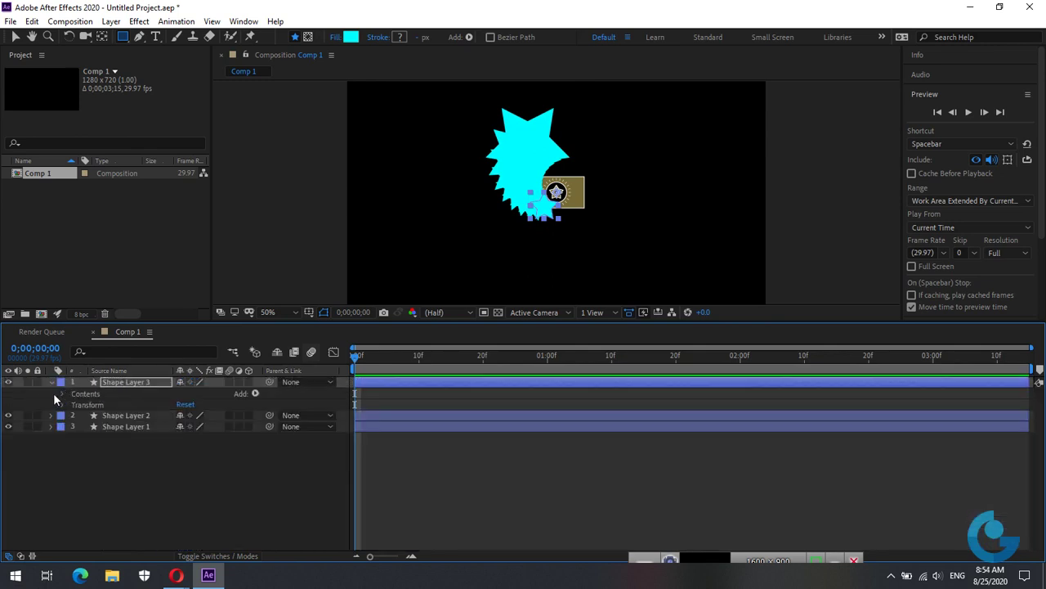
click(52, 383)
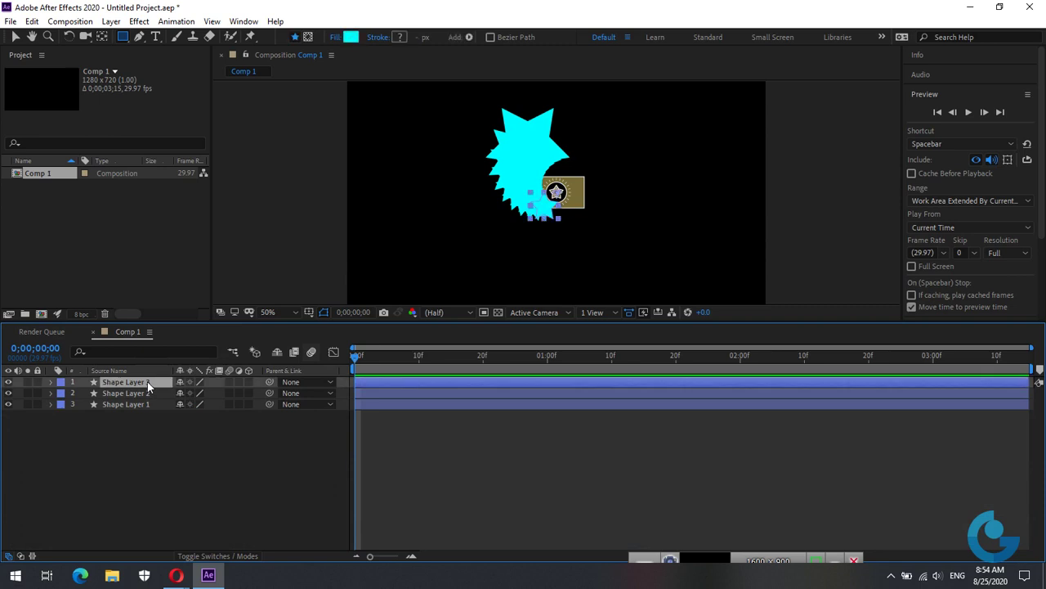
key(Delete)
key(slash)
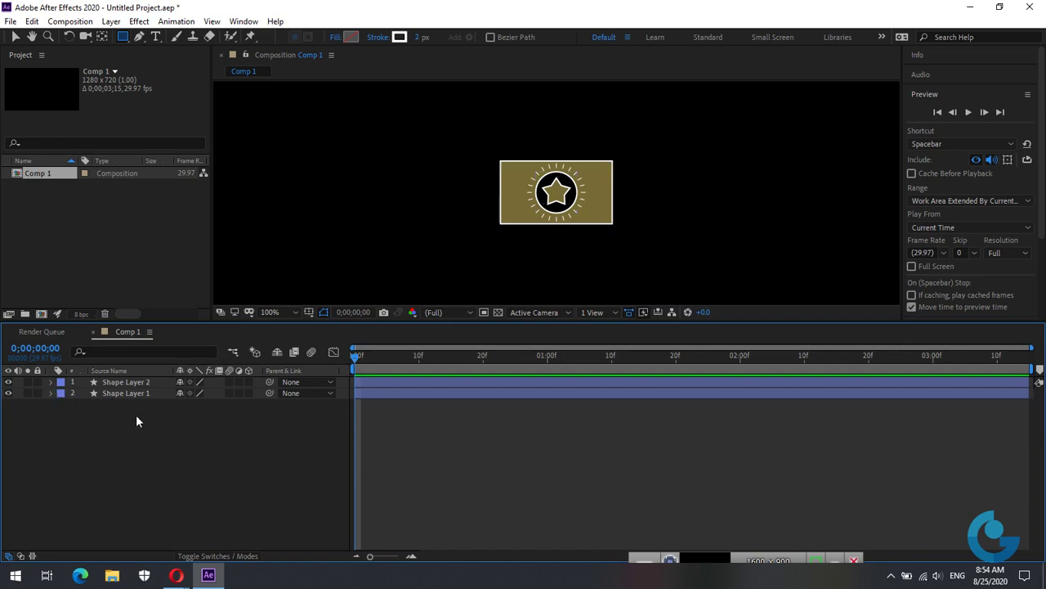
key(period)
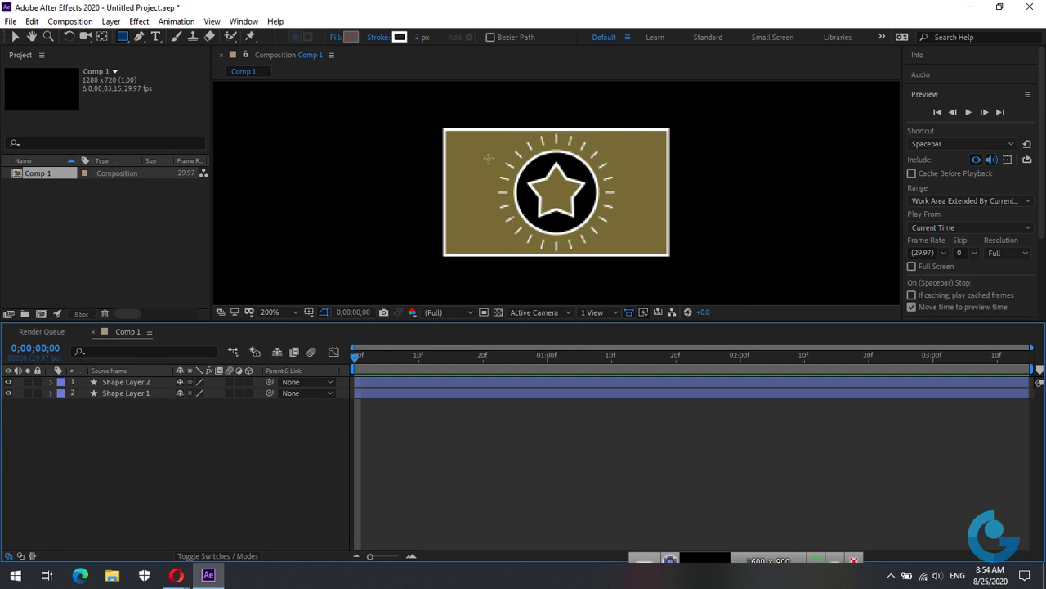
Step: Review and collapse Shape Layer 2's modified properties, leaving its label colour unchanged
click(115, 382)
key(u)
key(u)
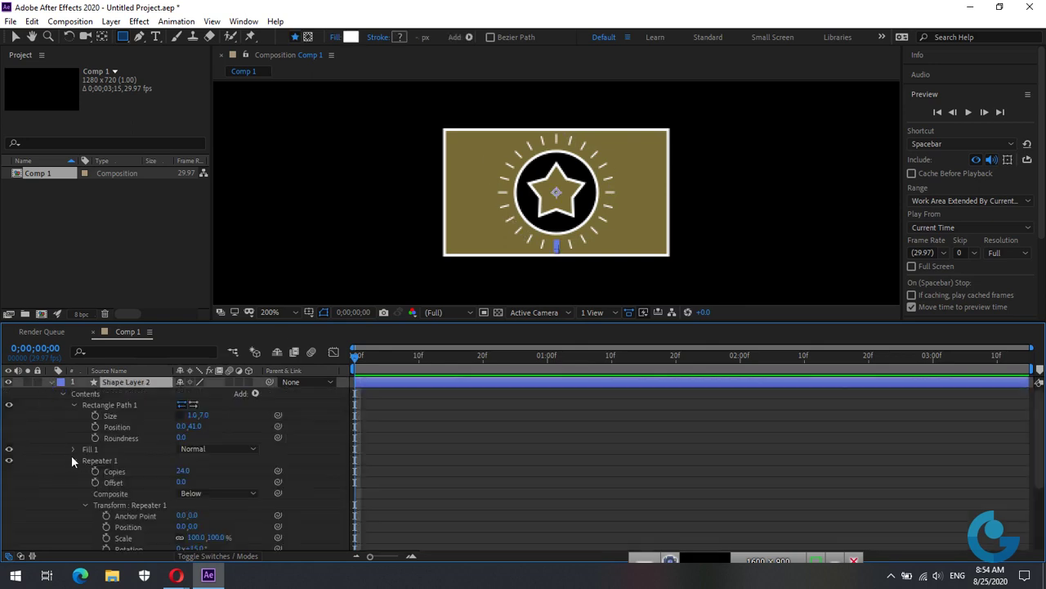
click(73, 460)
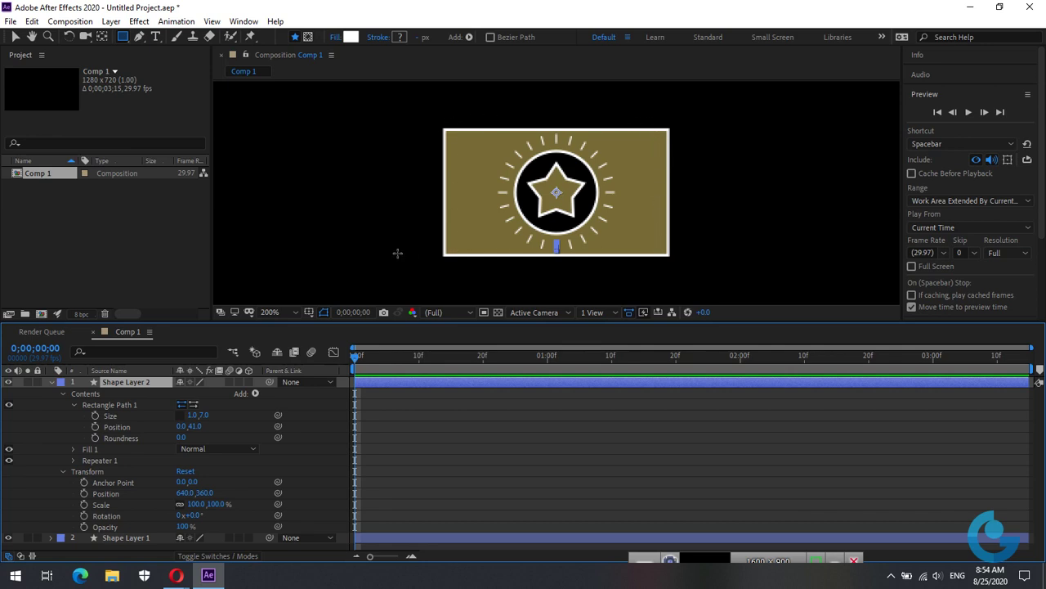
click(58, 385)
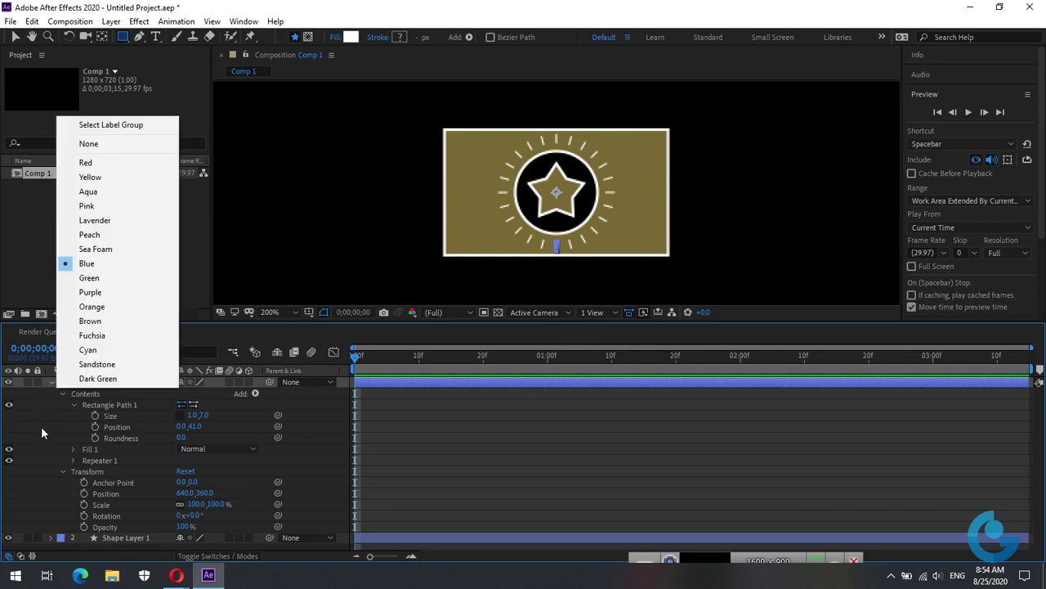
click(41, 426)
click(53, 383)
Step: Hide Shape Layers 1 and 2, then bring up the timeline's new-layer menu
click(8, 382)
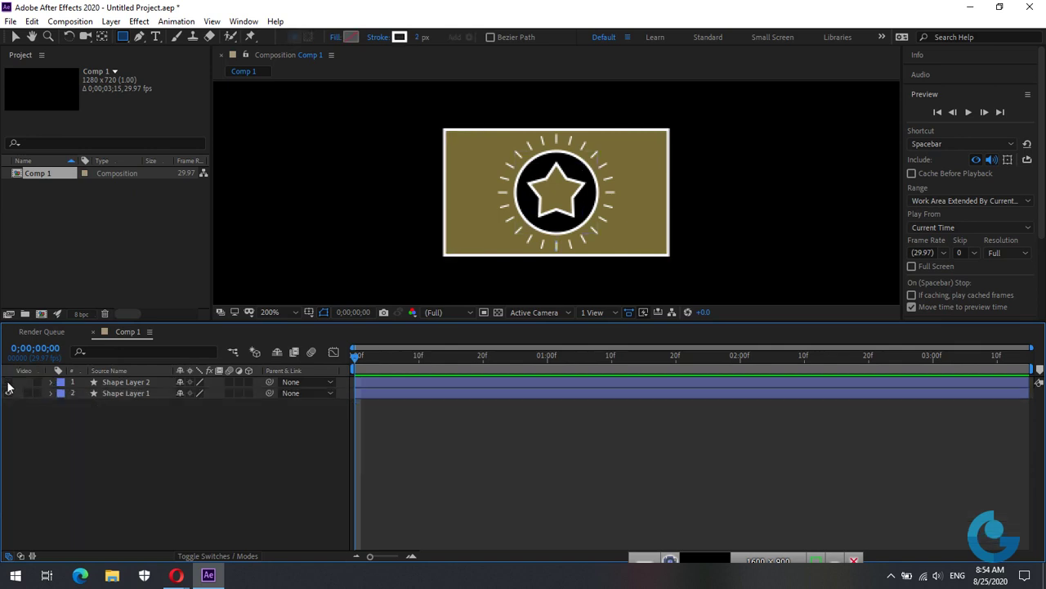
click(8, 393)
right_click(269, 458)
Step: Add a new empty shape layer and enlarge the composition viewer
mouse_move(341, 311)
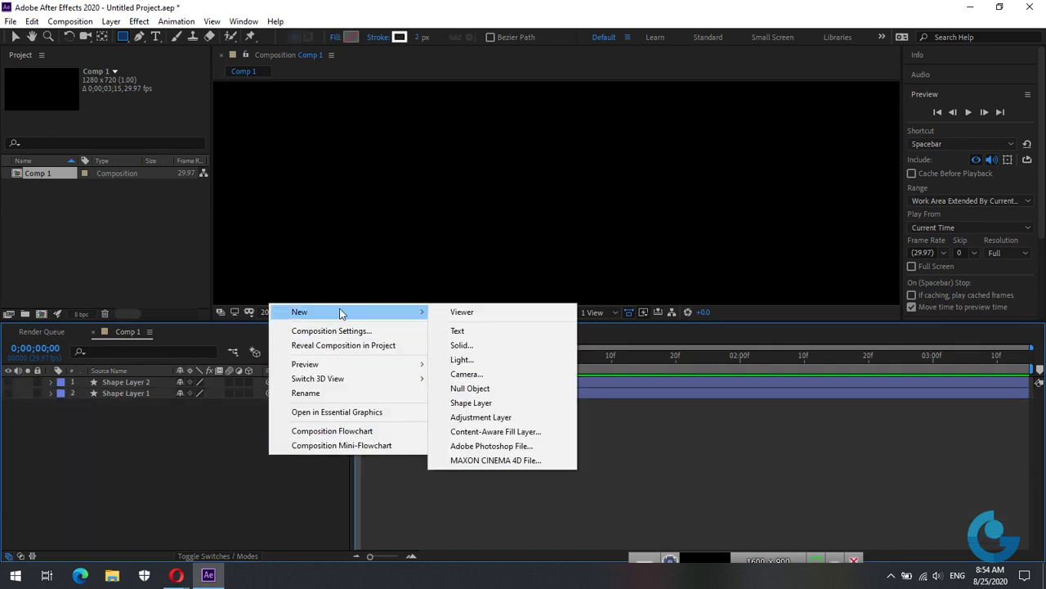
click(486, 404)
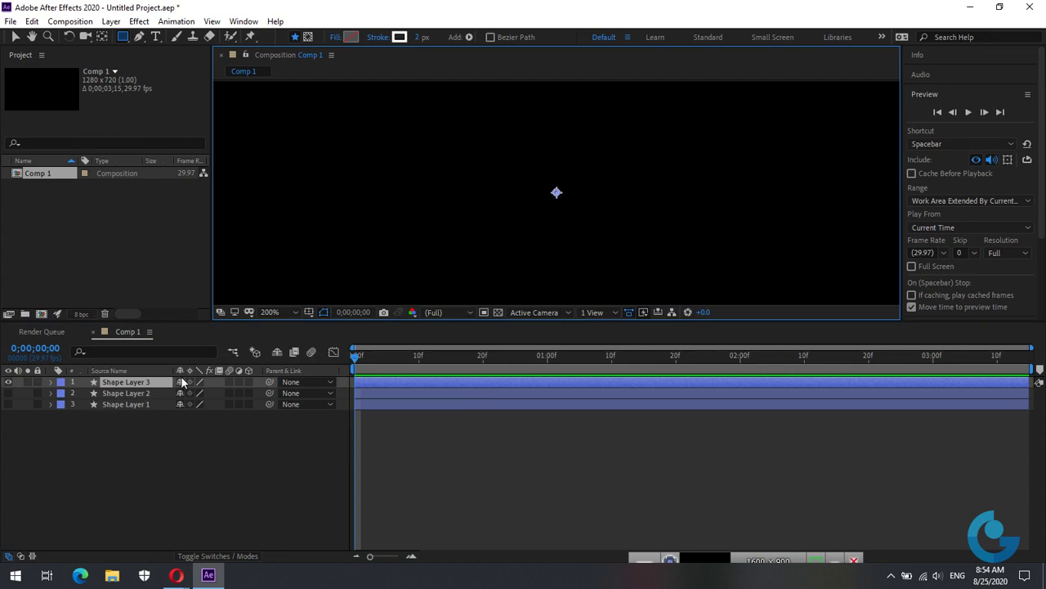
drag(616, 320, 613, 387)
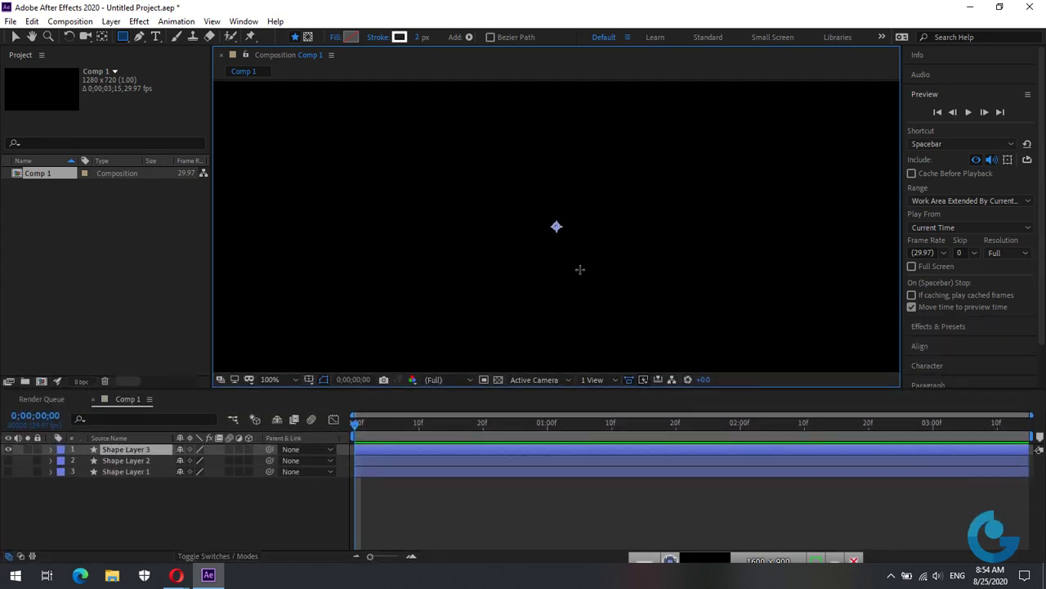
scroll(579, 269, down, 2)
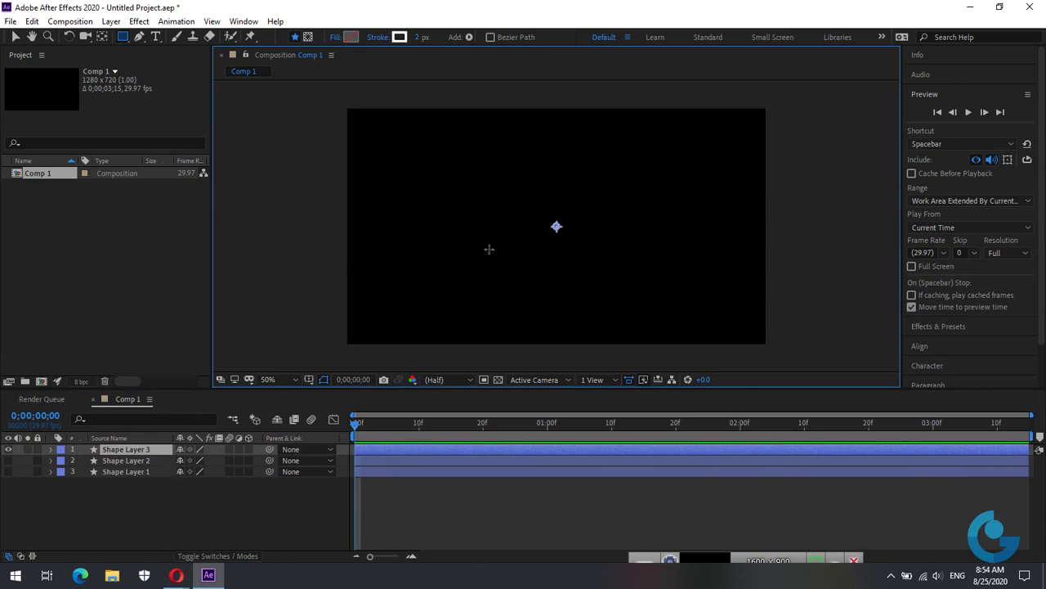
Step: With the Pen tool, start the zigzag left of the frame and add right-angled jogs
click(140, 39)
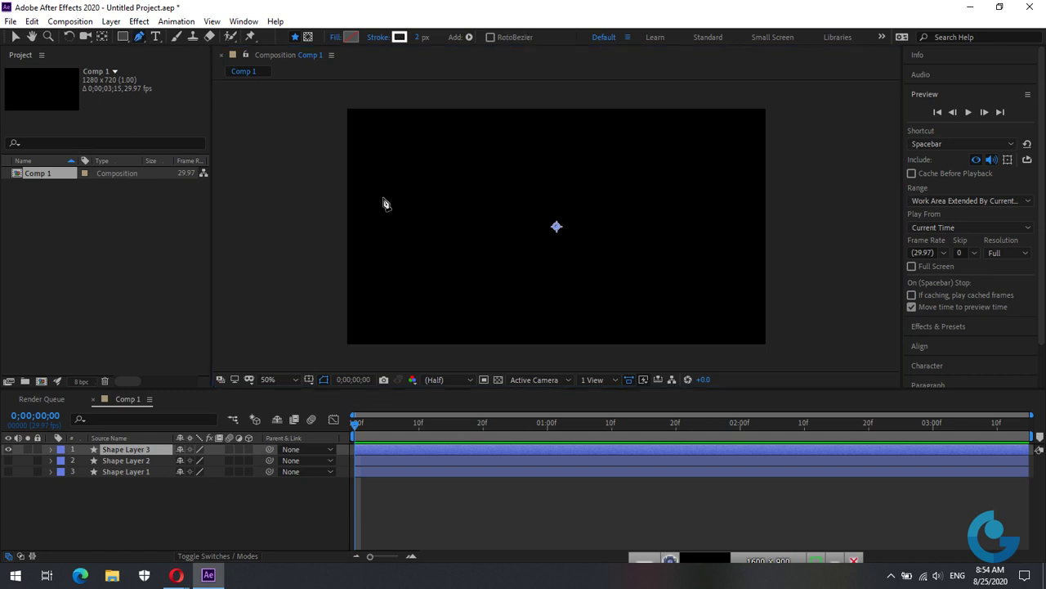
click(331, 194)
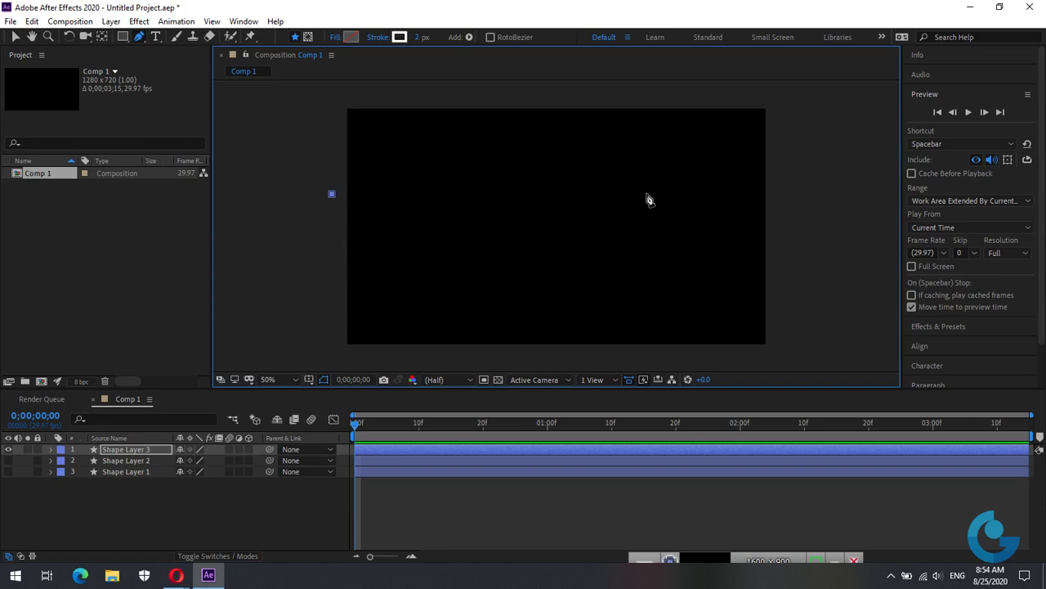
click(715, 194)
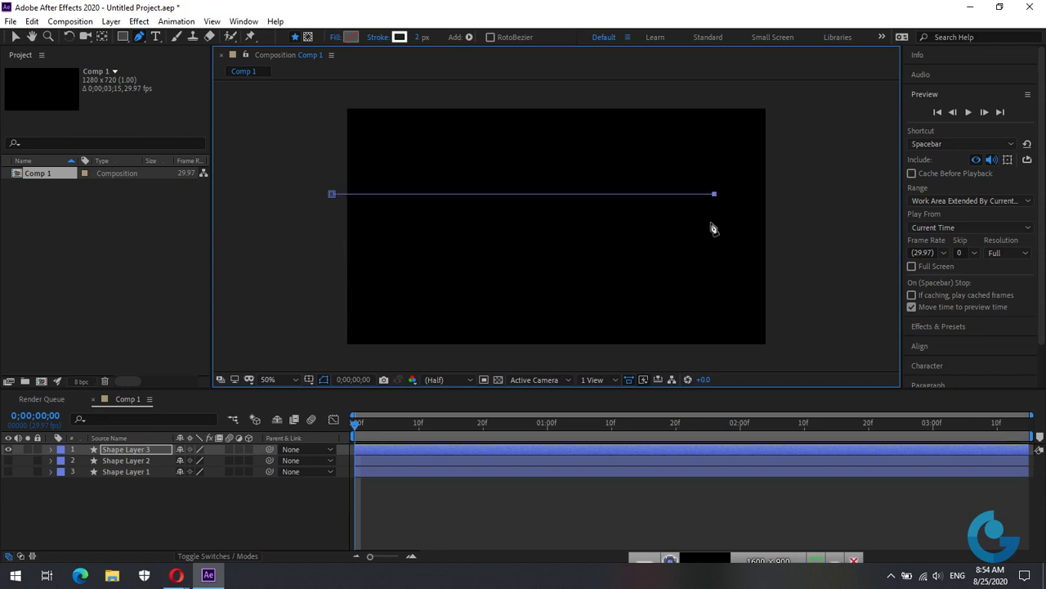
click(453, 221)
click(454, 315)
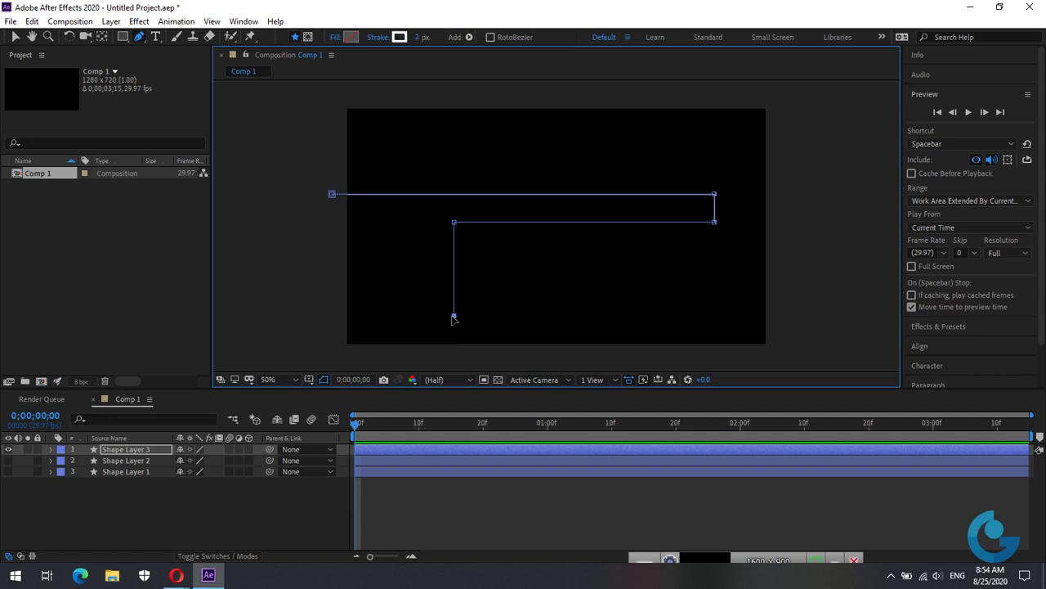
click(522, 315)
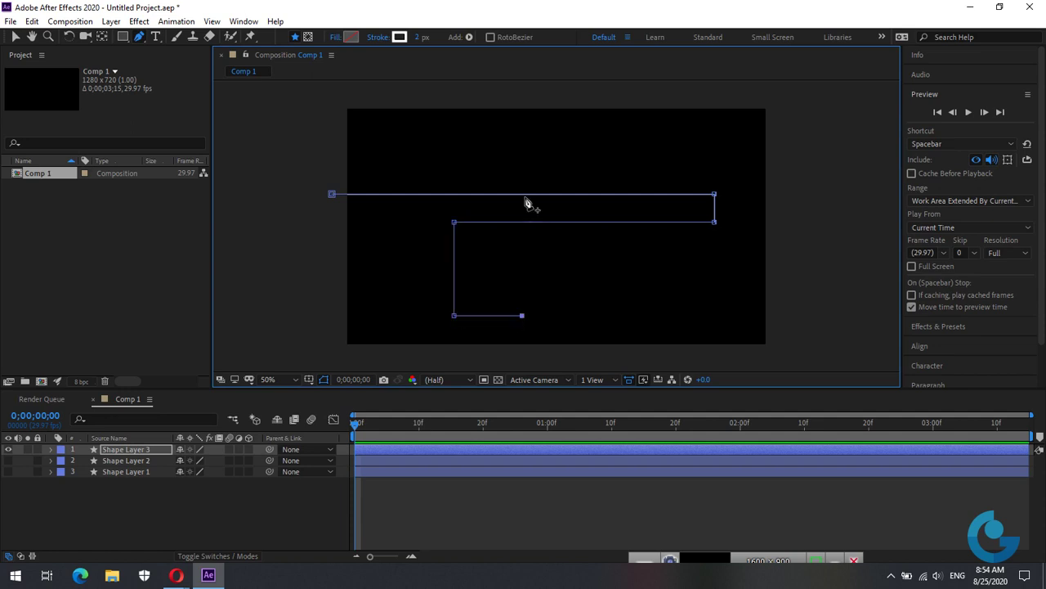
click(522, 119)
click(570, 119)
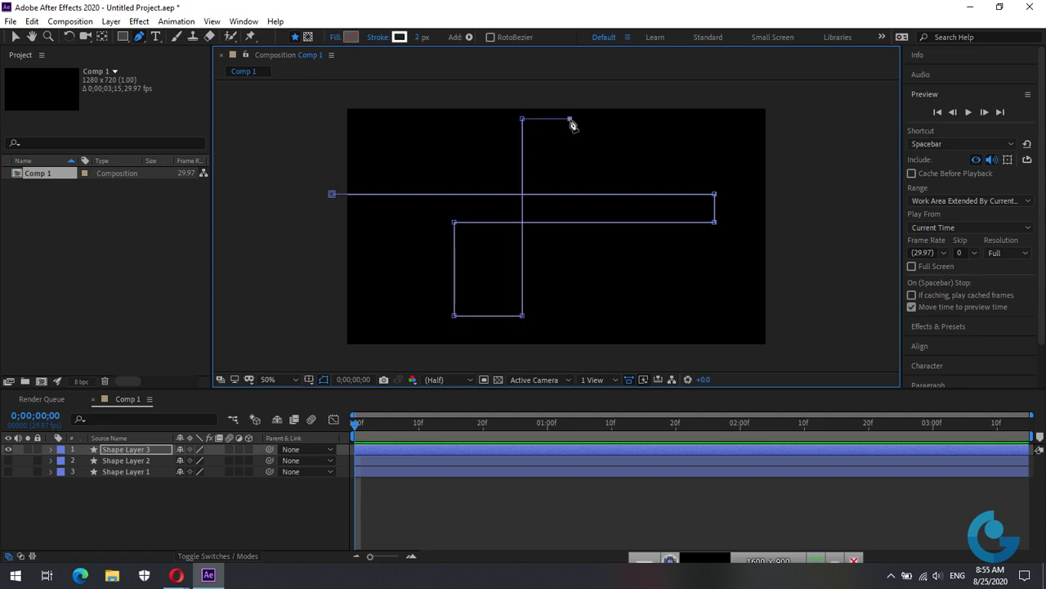
click(570, 247)
click(610, 248)
click(610, 172)
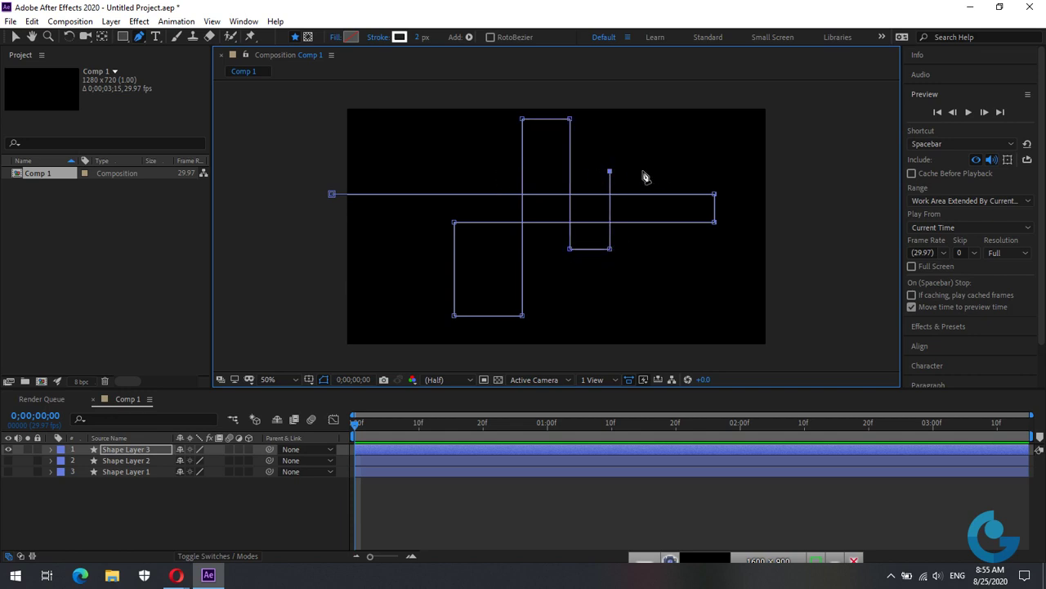
Step: Continue the zigzag with more down-up jogs, ending past the right edge, then switch to Selection
click(643, 171)
click(643, 327)
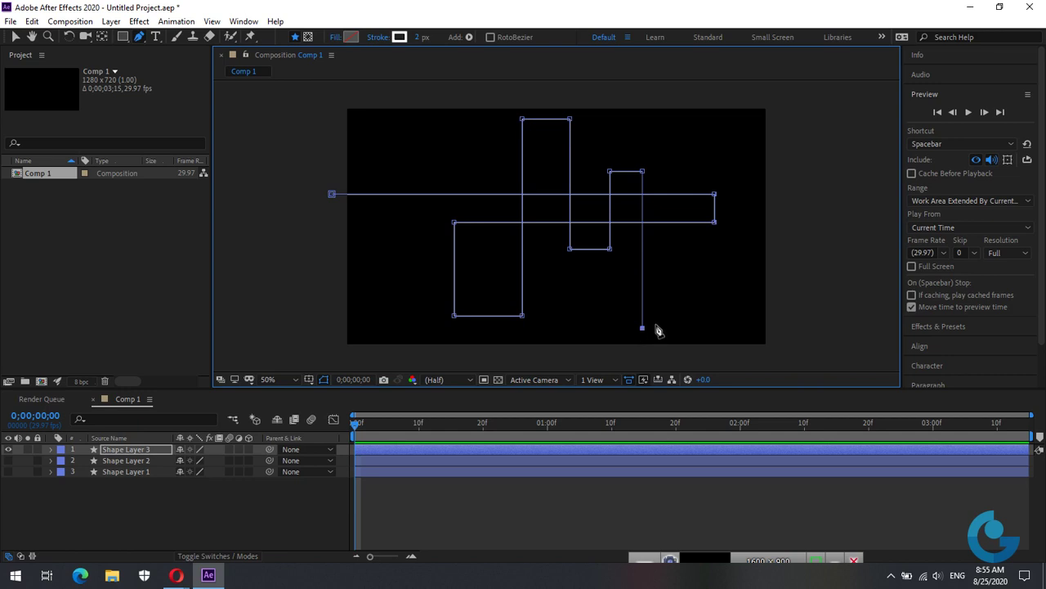
click(642, 272)
click(390, 272)
click(390, 208)
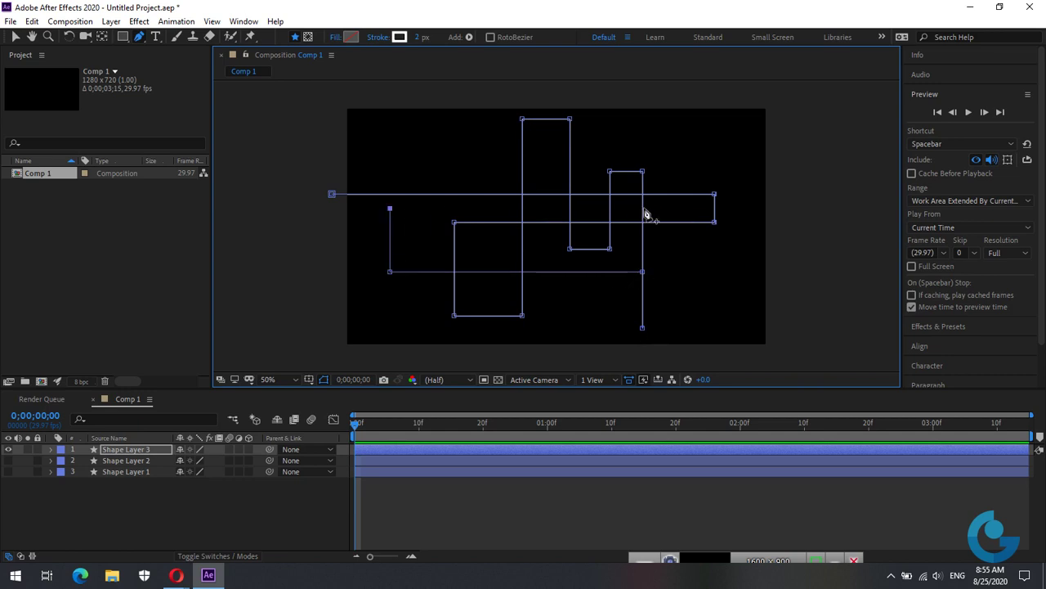
click(673, 208)
click(673, 254)
click(700, 254)
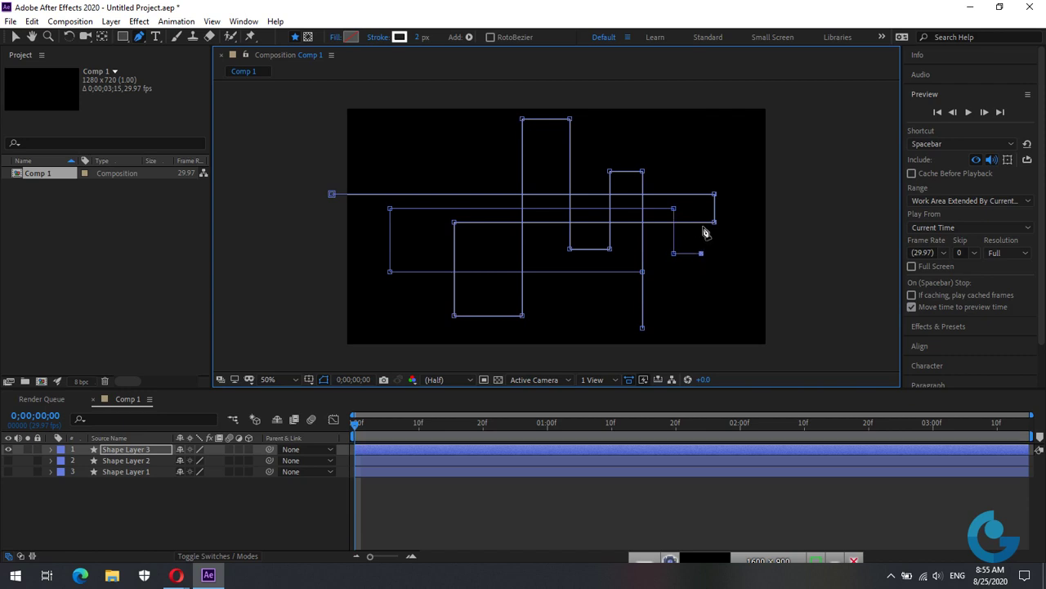
click(701, 162)
click(799, 163)
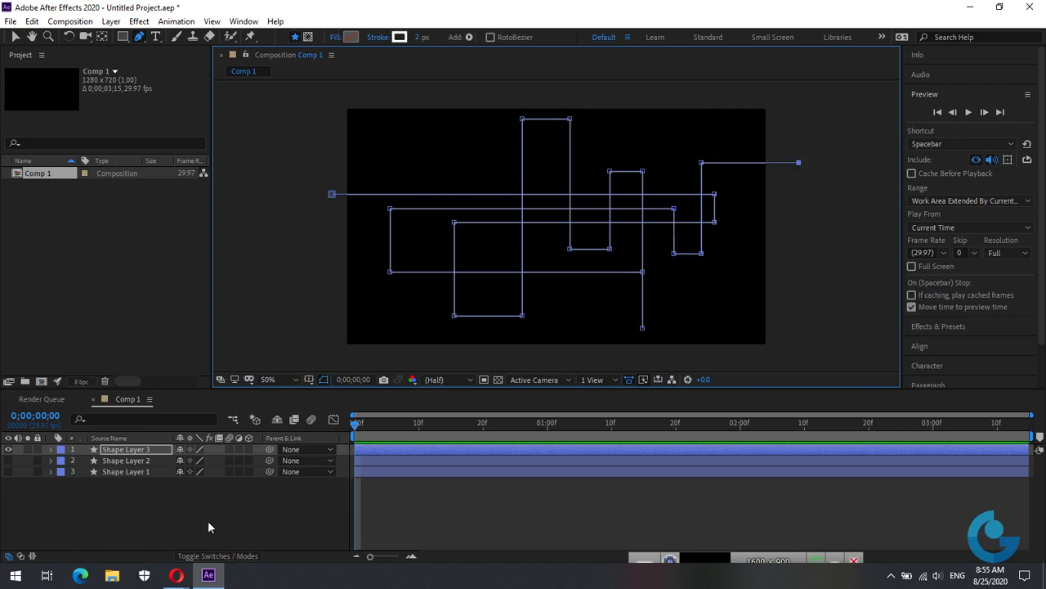
click(15, 37)
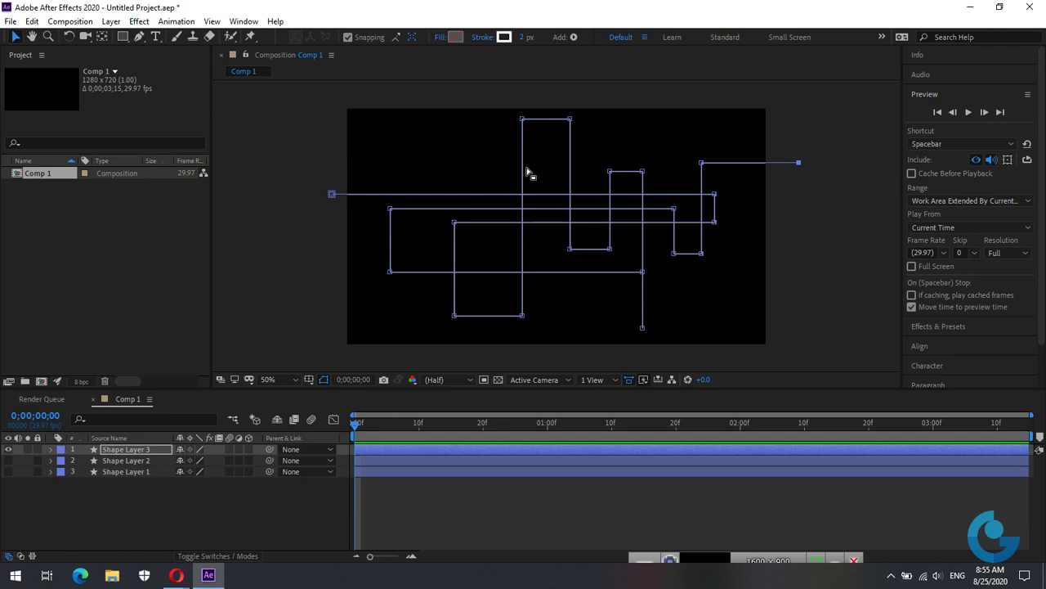
Step: Expand Shape Layer 3's Contents to show Shape 1's path and stroke
click(413, 507)
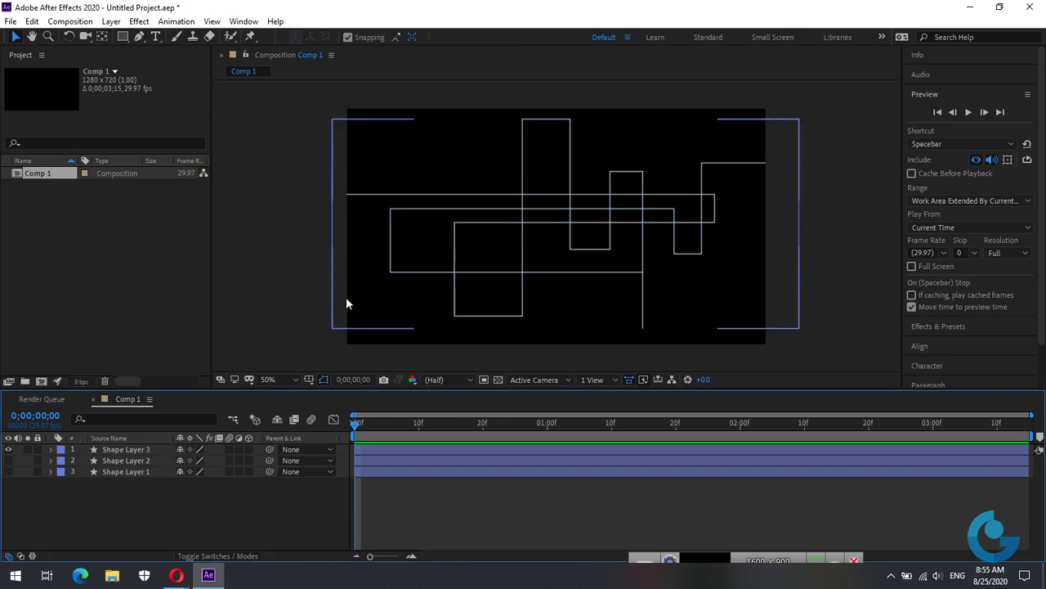
click(78, 452)
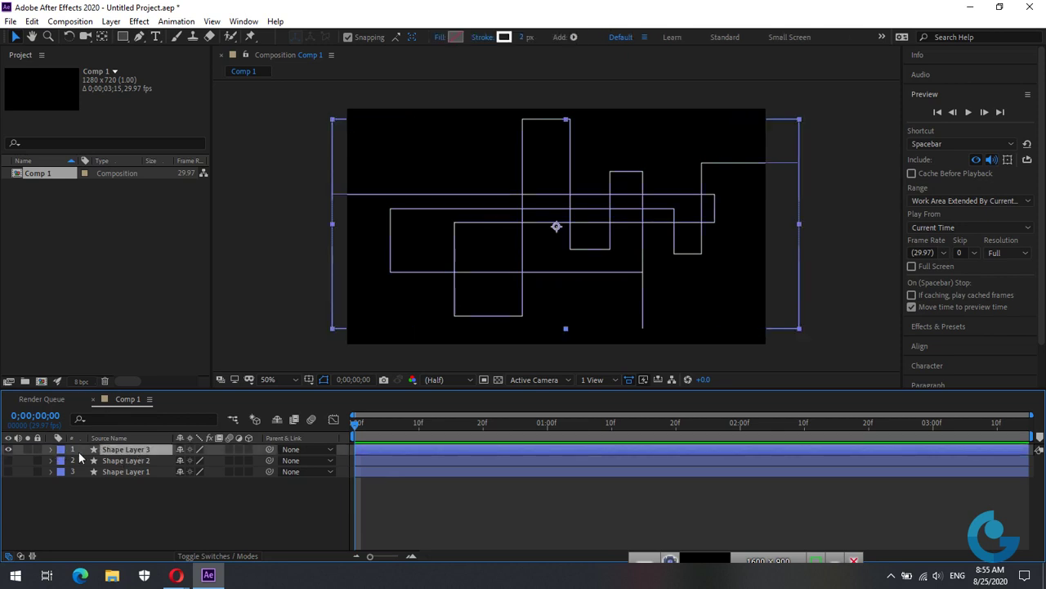
click(50, 450)
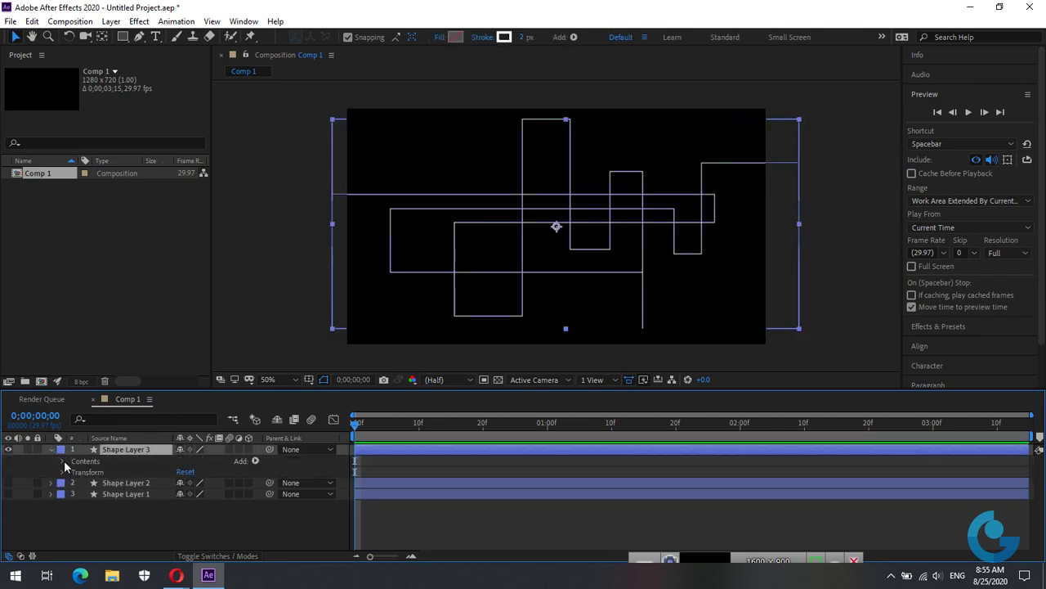
click(63, 461)
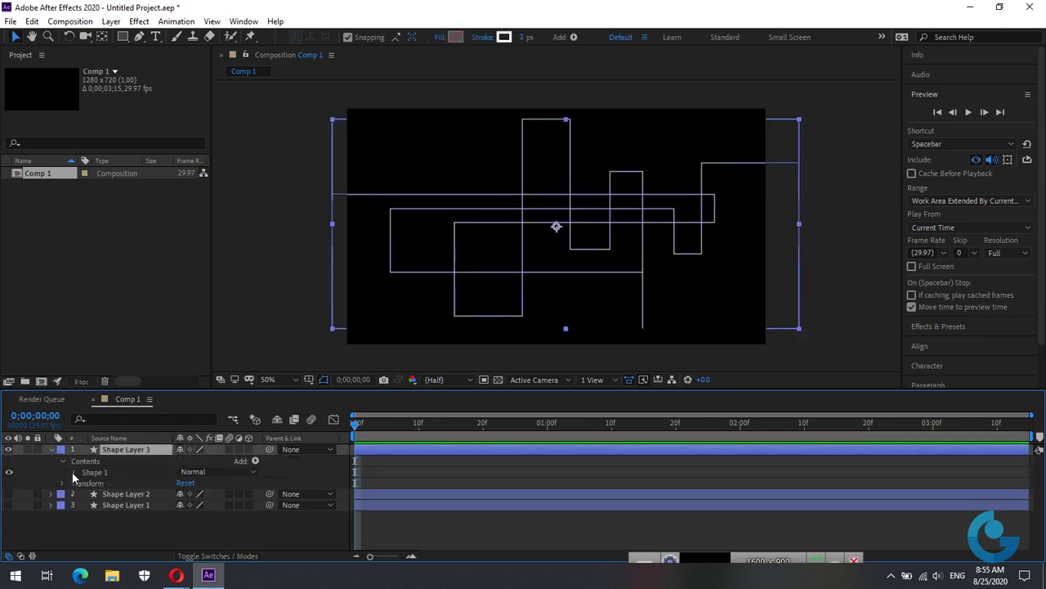
click(73, 473)
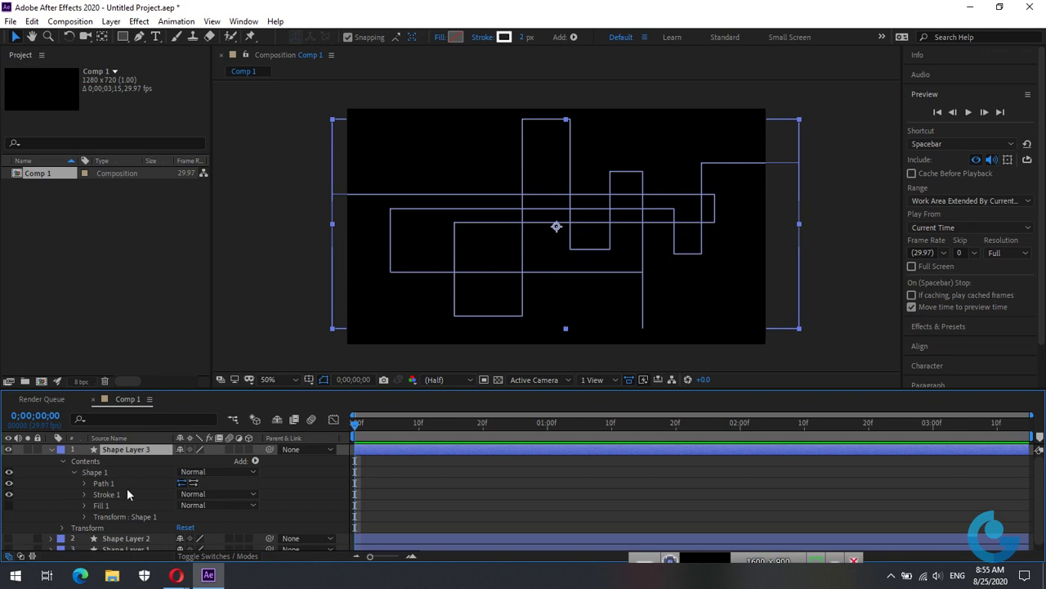
click(85, 483)
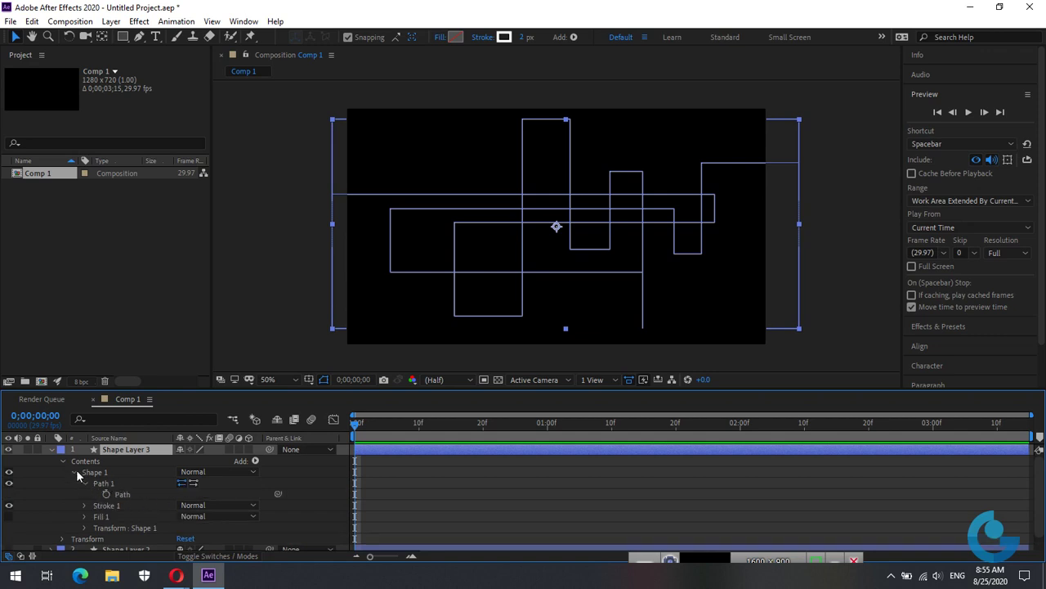
click(74, 472)
click(74, 472)
Step: Add Trim Paths to the zigzag line and expand Trim Paths 1
click(255, 461)
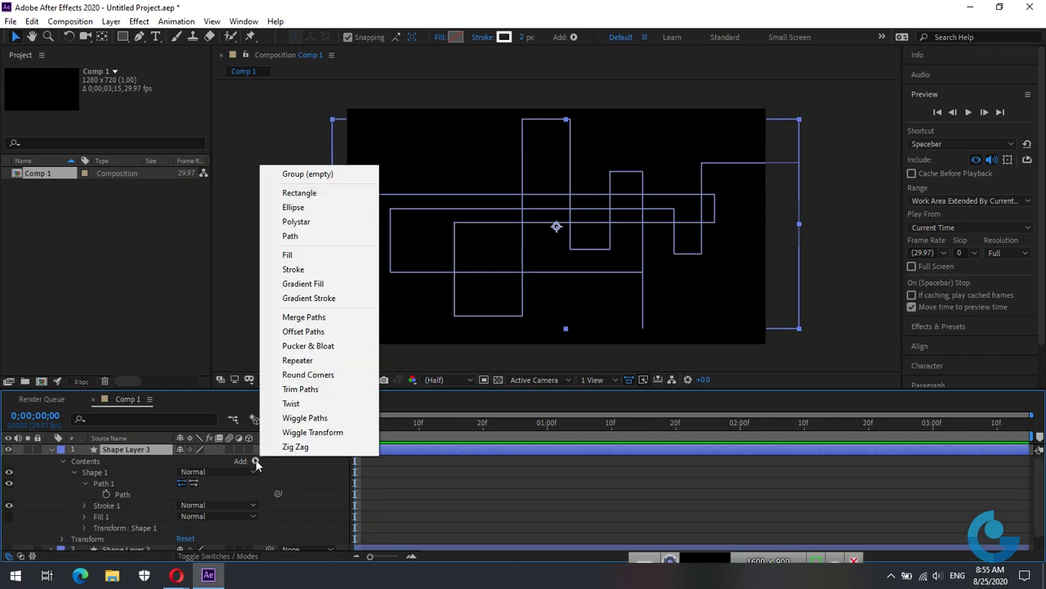
click(315, 391)
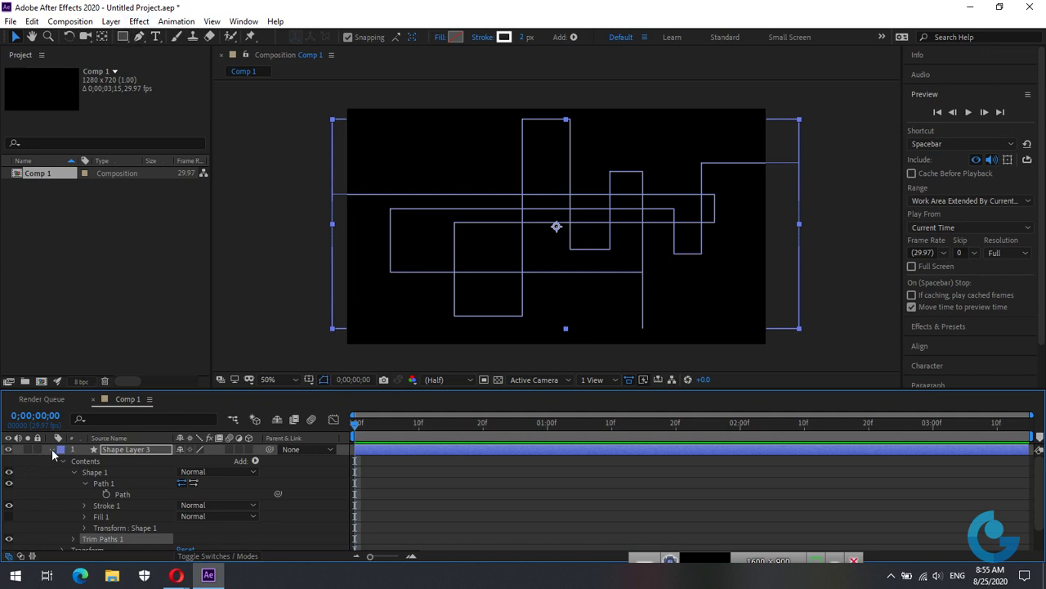
click(76, 471)
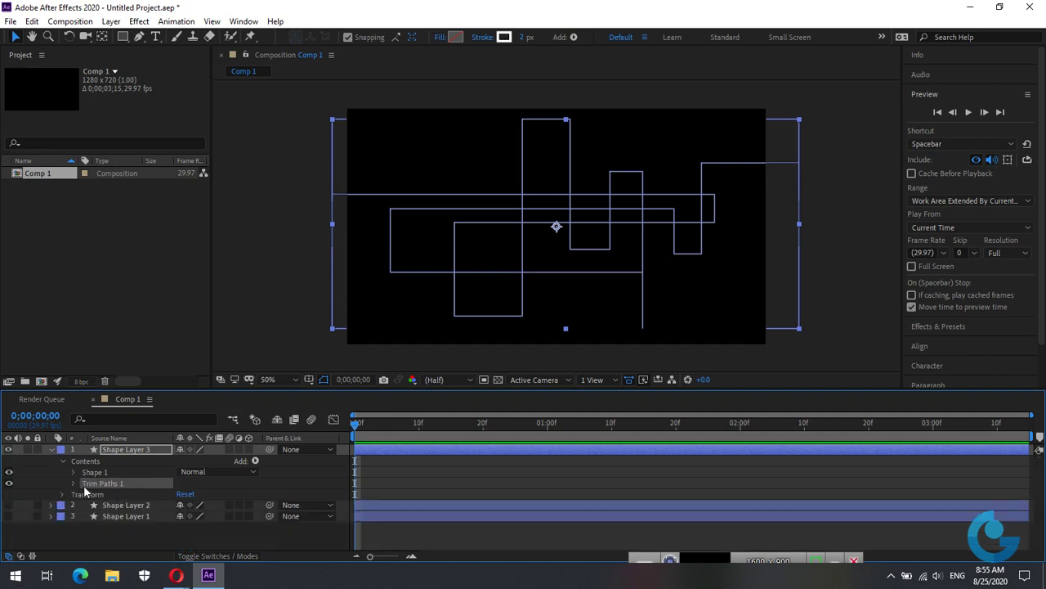
click(72, 484)
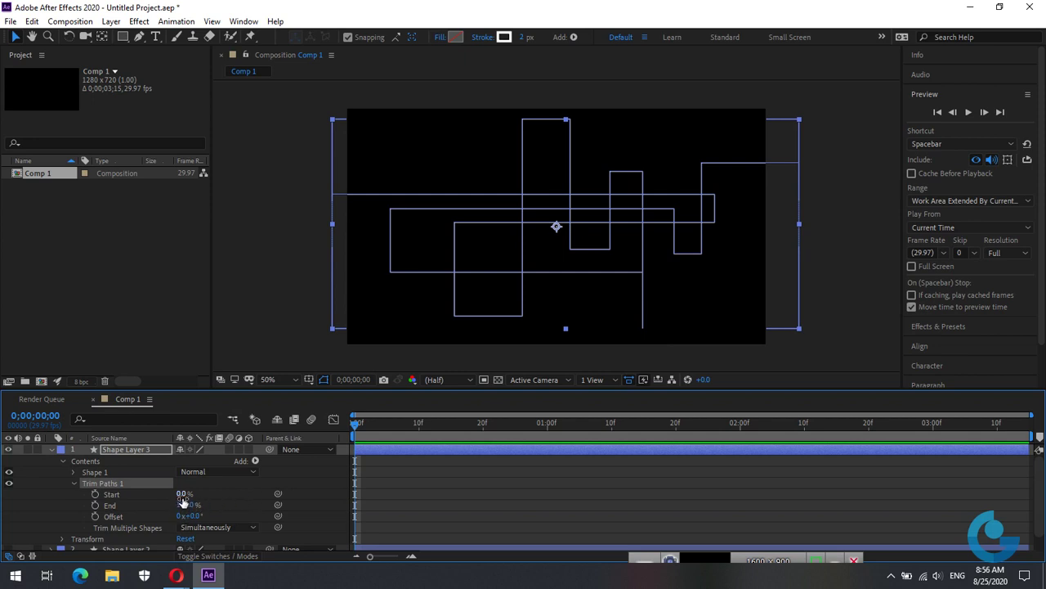
Step: Try different trim Start and End values, finishing at Start 0% and End 100%
drag(181, 494, 254, 489)
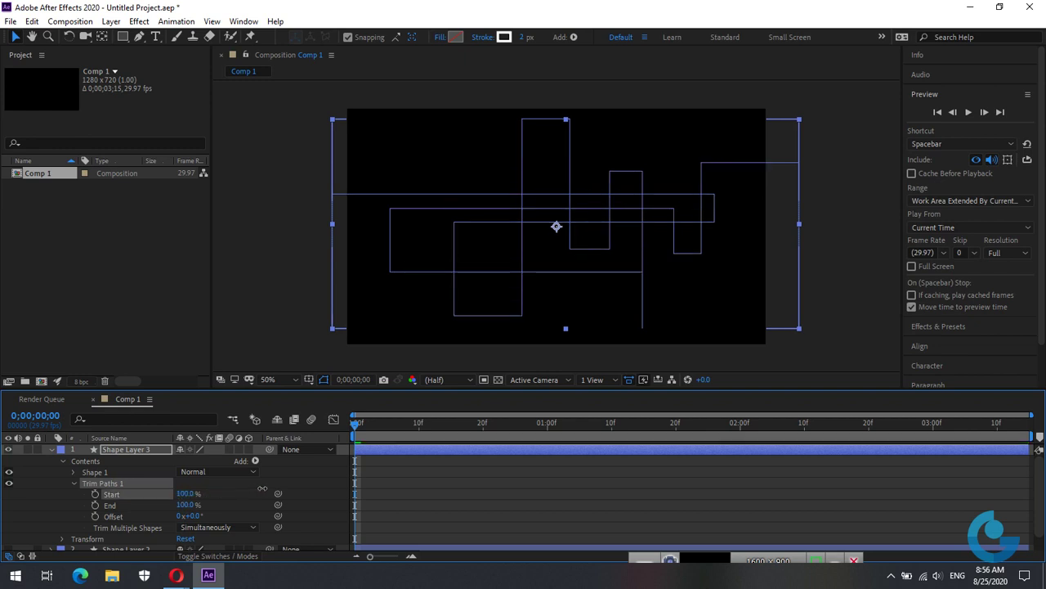
click(554, 502)
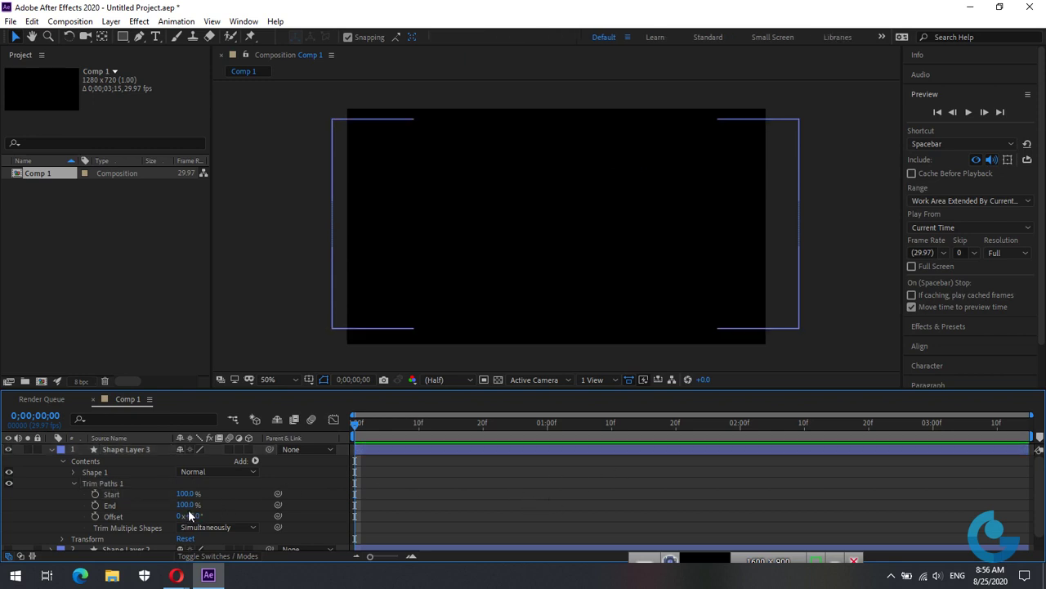
drag(186, 494, 533, 495)
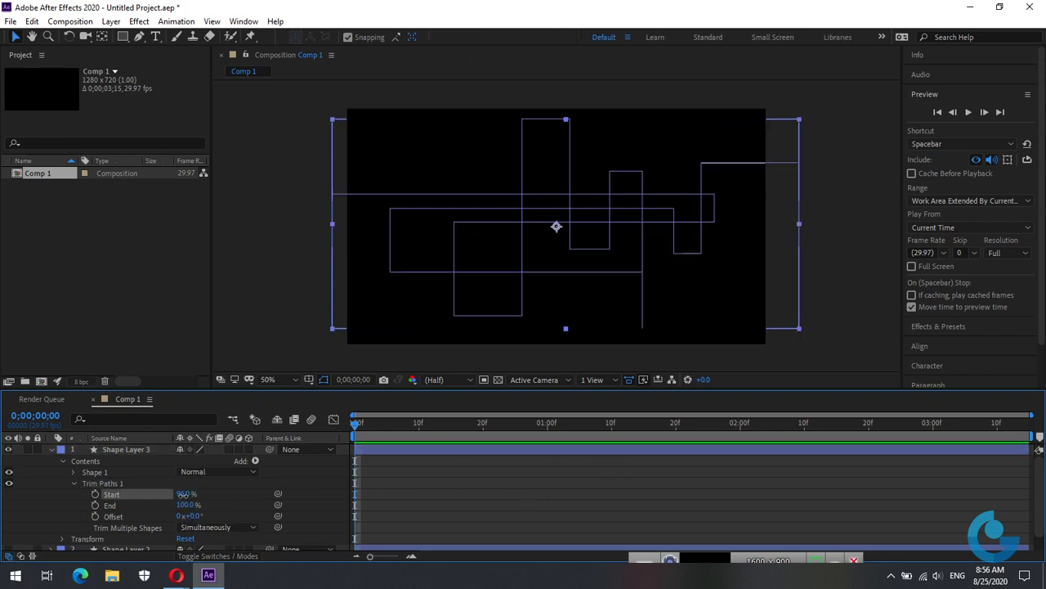
click(533, 495)
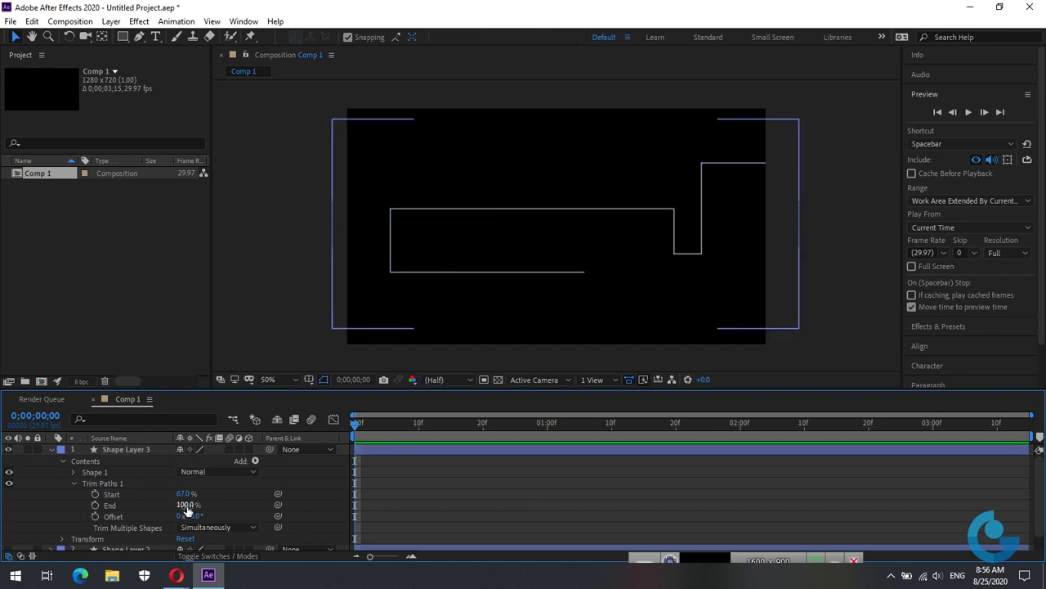
drag(187, 507, 173, 505)
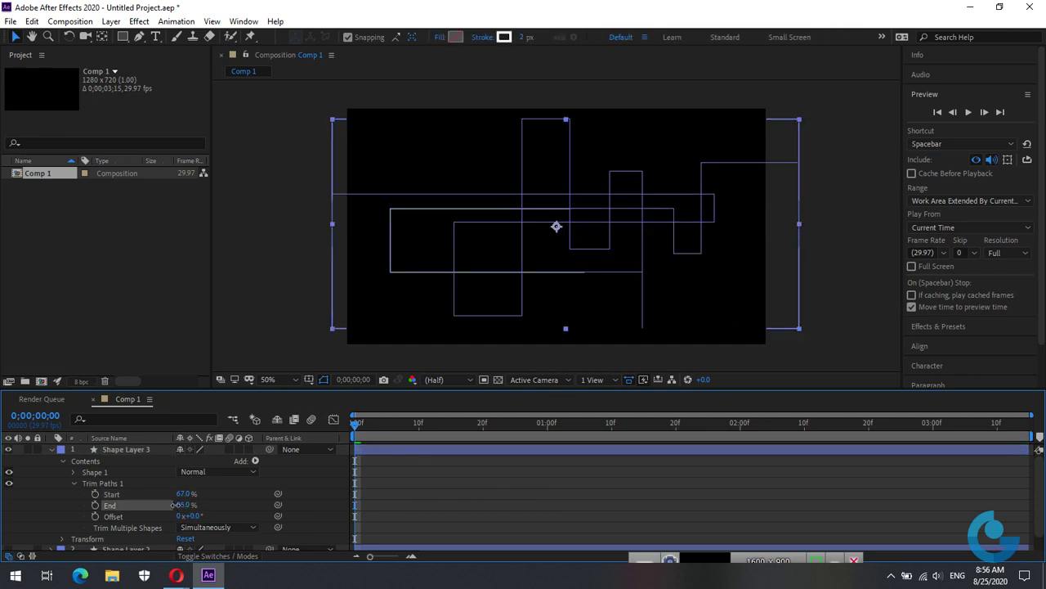
click(528, 489)
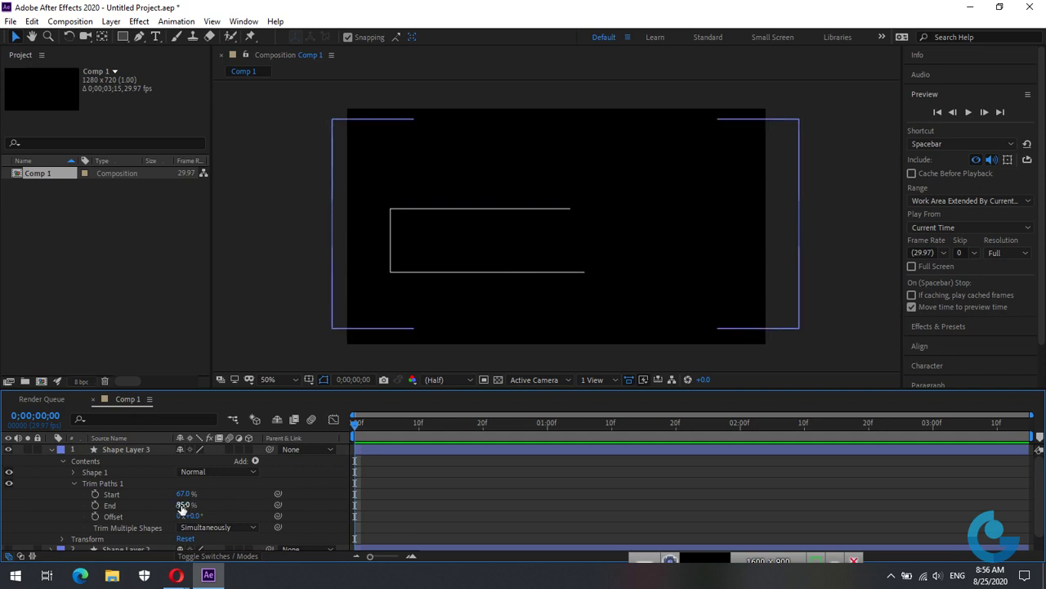
mouse_move(183, 504)
mouse_down()
mouse_move(209, 499)
mouse_move(49, 503)
mouse_up()
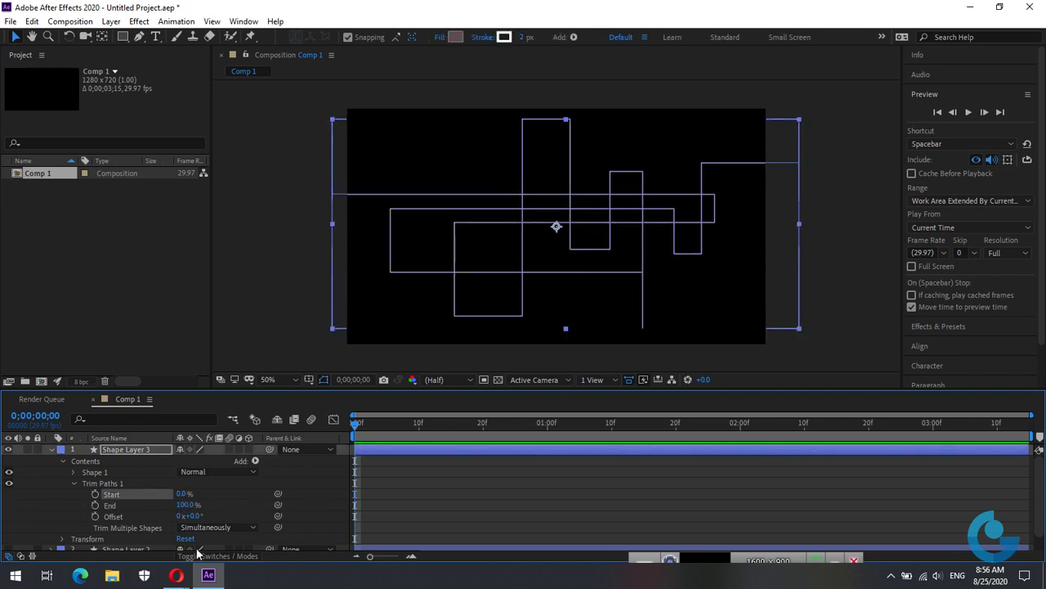
Step: Keyframe Trim Paths End from 0% at 0;00;00;00 to 100% at 0;00;02;00
click(95, 505)
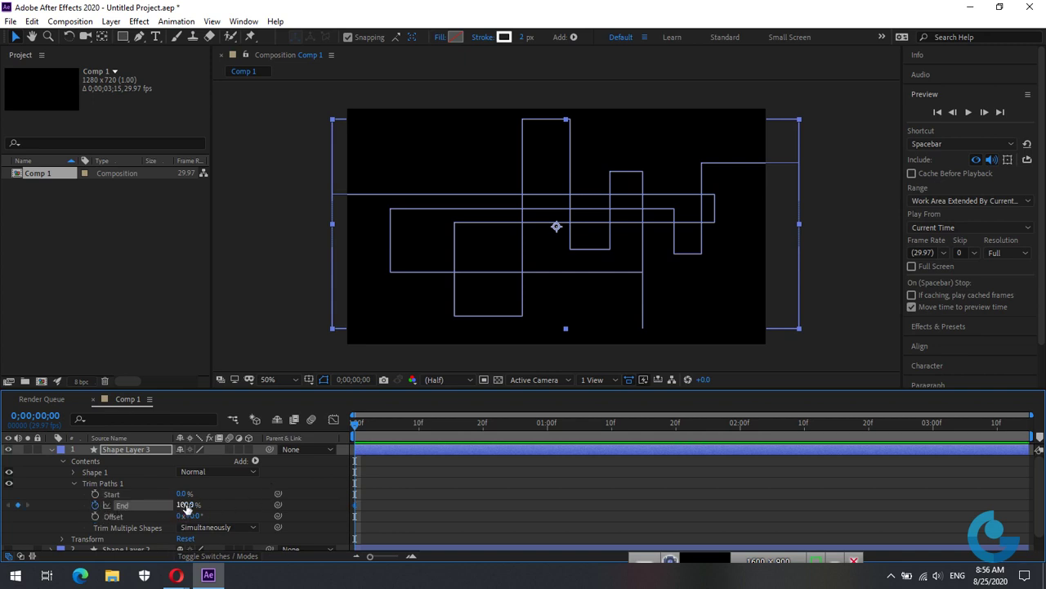
drag(186, 505, 90, 505)
click(638, 475)
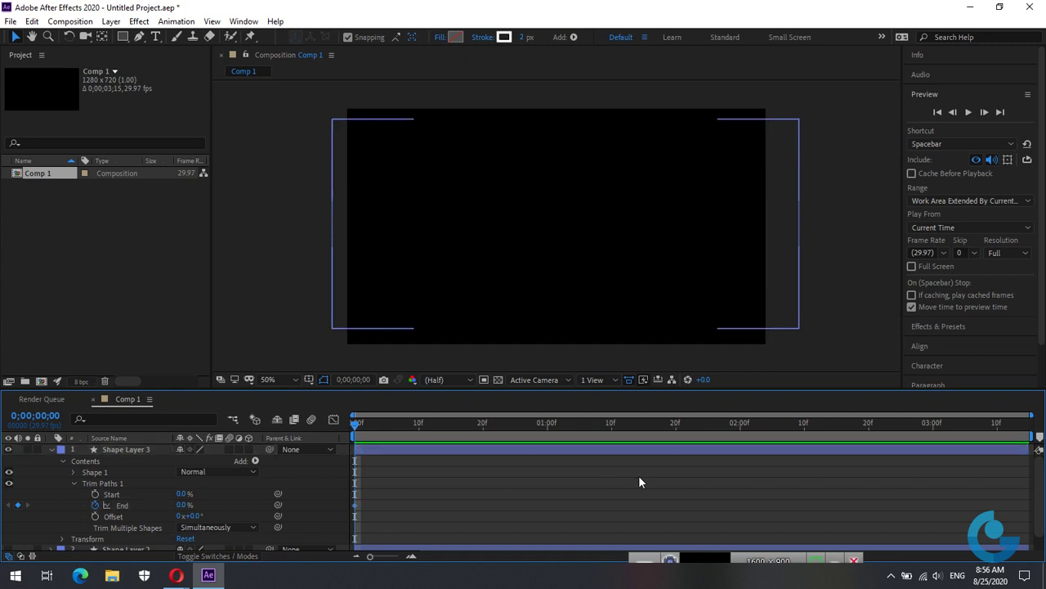
drag(356, 422, 740, 419)
drag(184, 505, 572, 499)
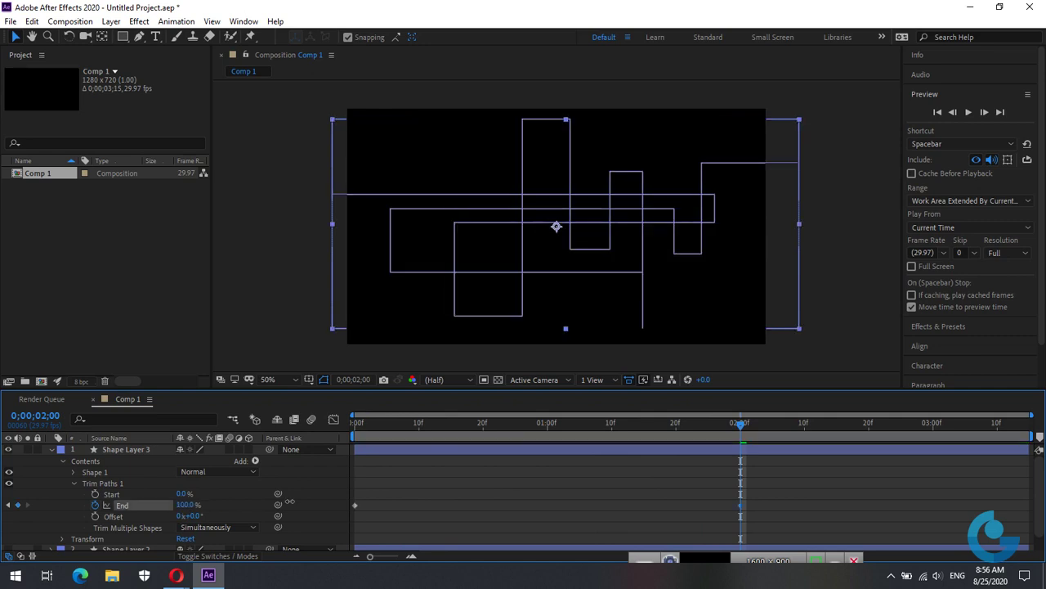
click(573, 493)
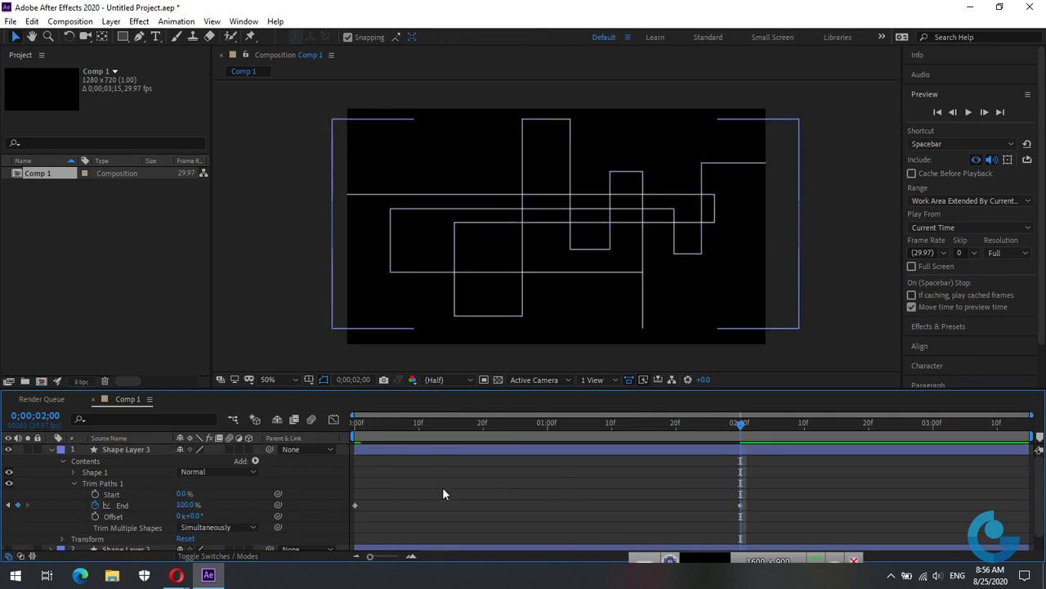
Step: Scrub and play back the line's draw-on animation, then stop the preview
mouse_move(356, 433)
mouse_down()
mouse_move(496, 430)
mouse_move(743, 396)
mouse_up()
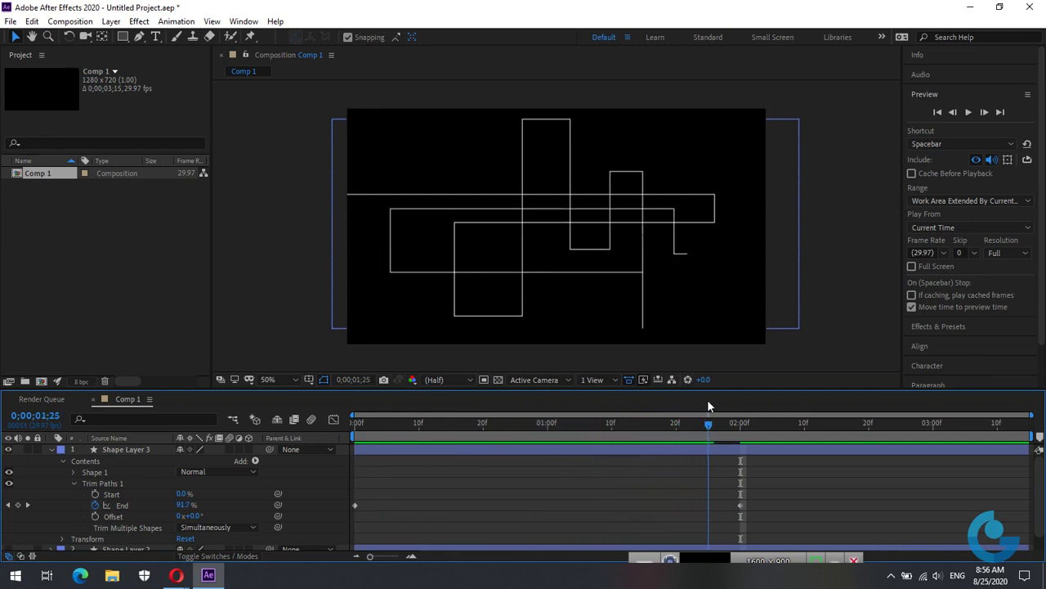
click(969, 111)
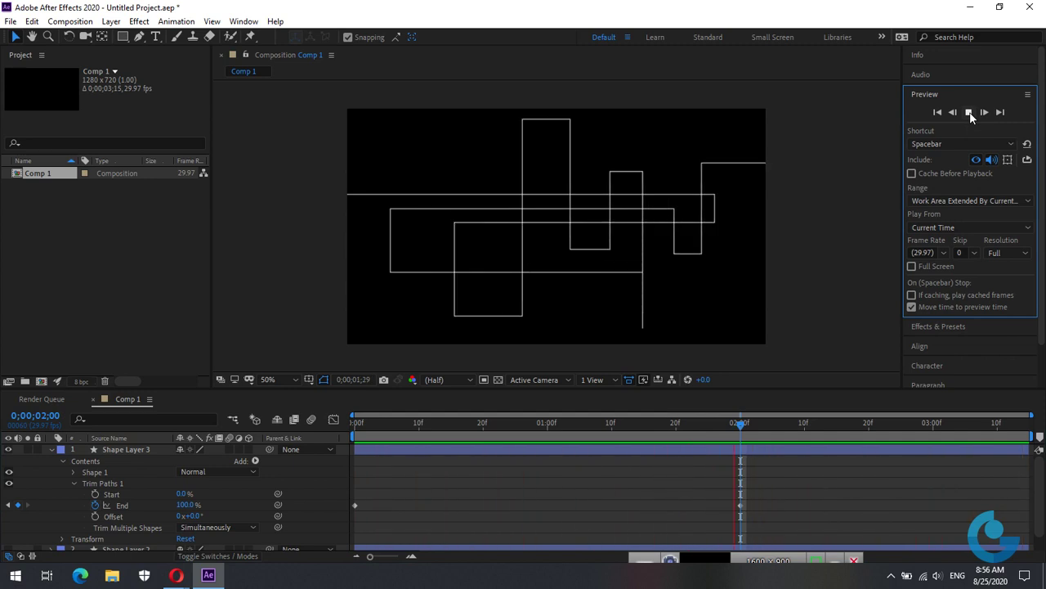
click(970, 113)
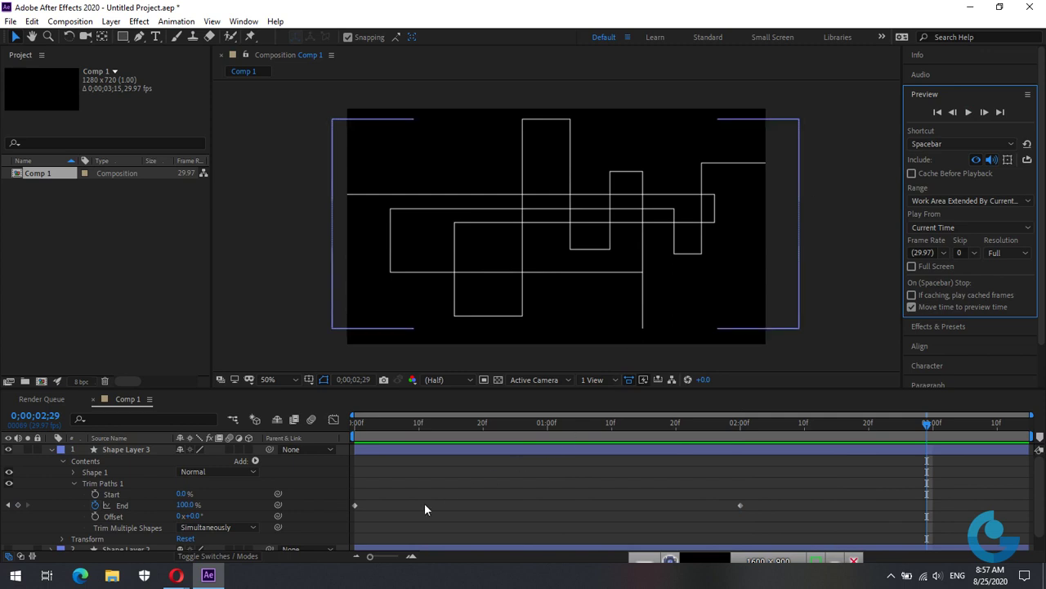
click(72, 484)
Step: Delete the zigzag line layer Shape Layer 3
click(63, 461)
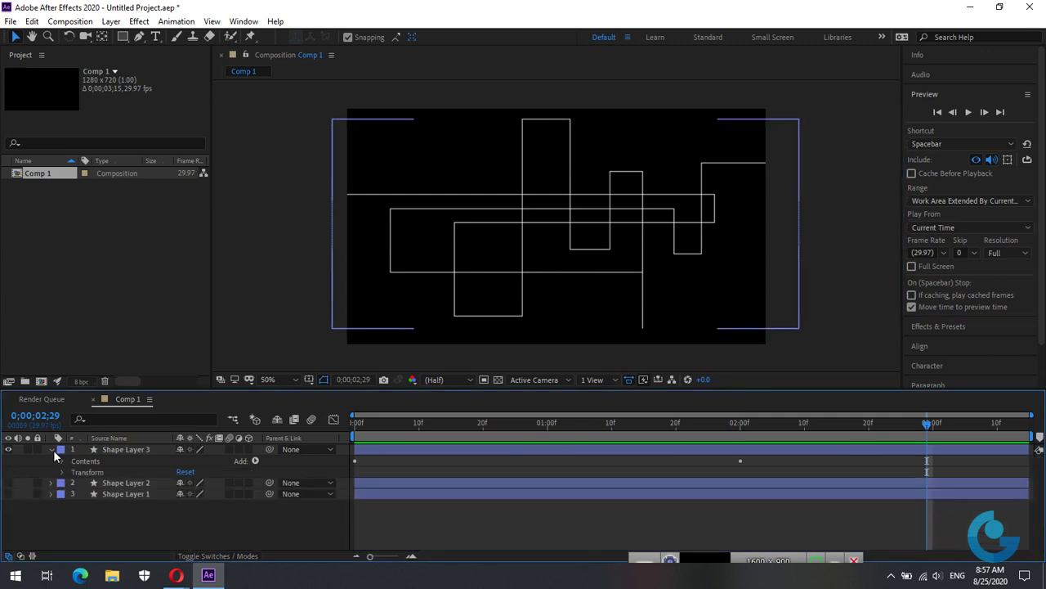
click(52, 450)
click(105, 451)
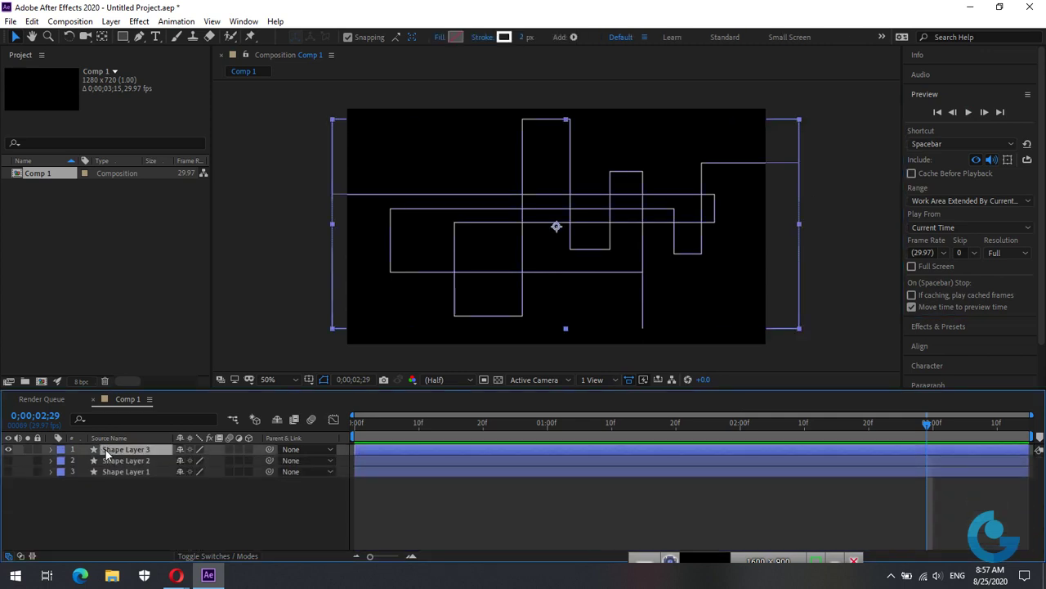
key(Delete)
Step: Create a new shape layer holding an ellipse sized 400 × 400
right_click(147, 512)
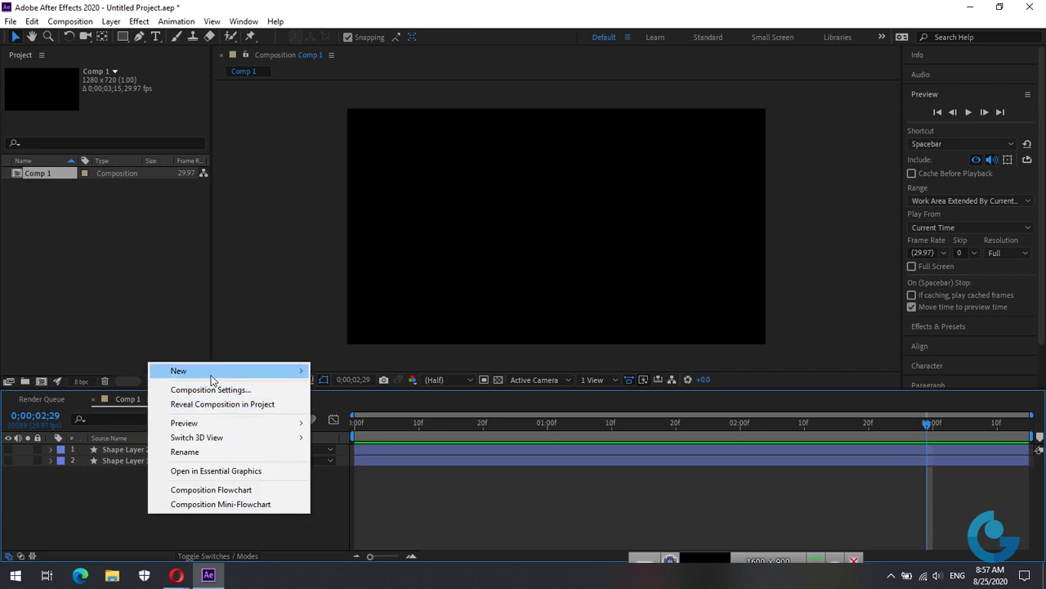
mouse_move(211, 378)
click(368, 466)
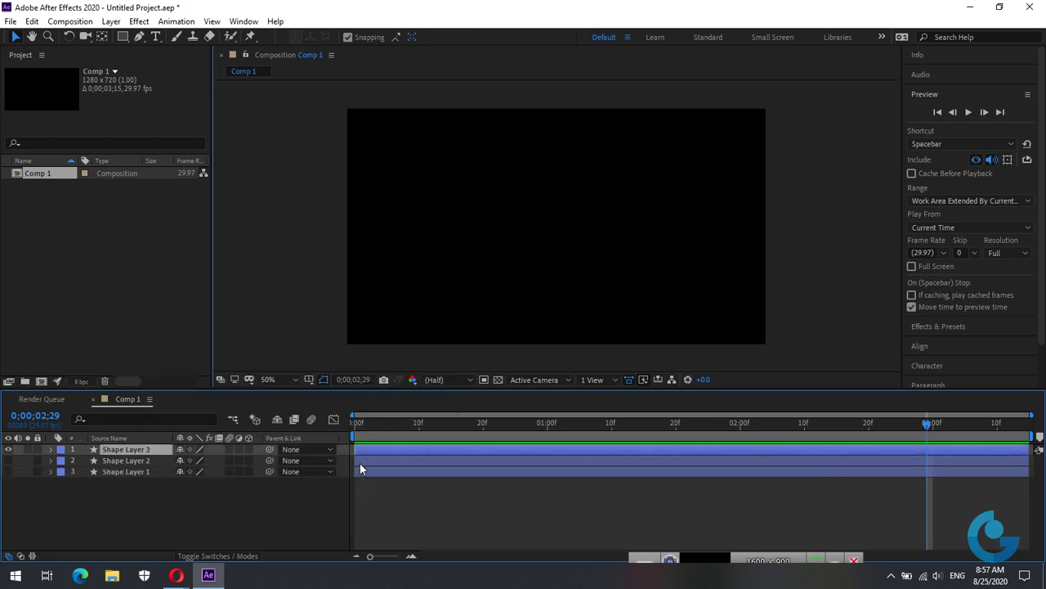
click(48, 450)
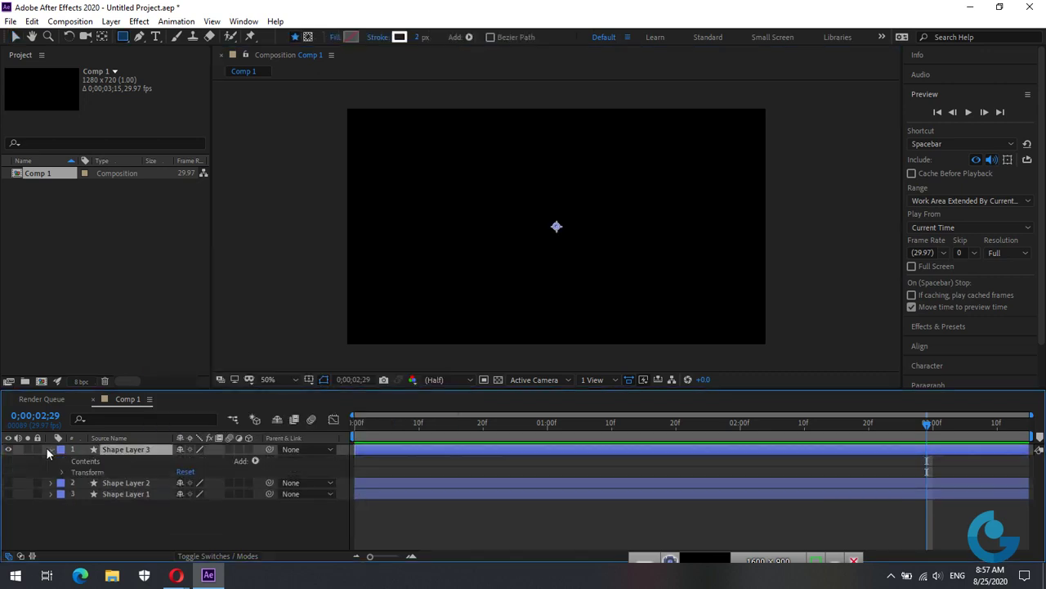
click(254, 461)
click(295, 206)
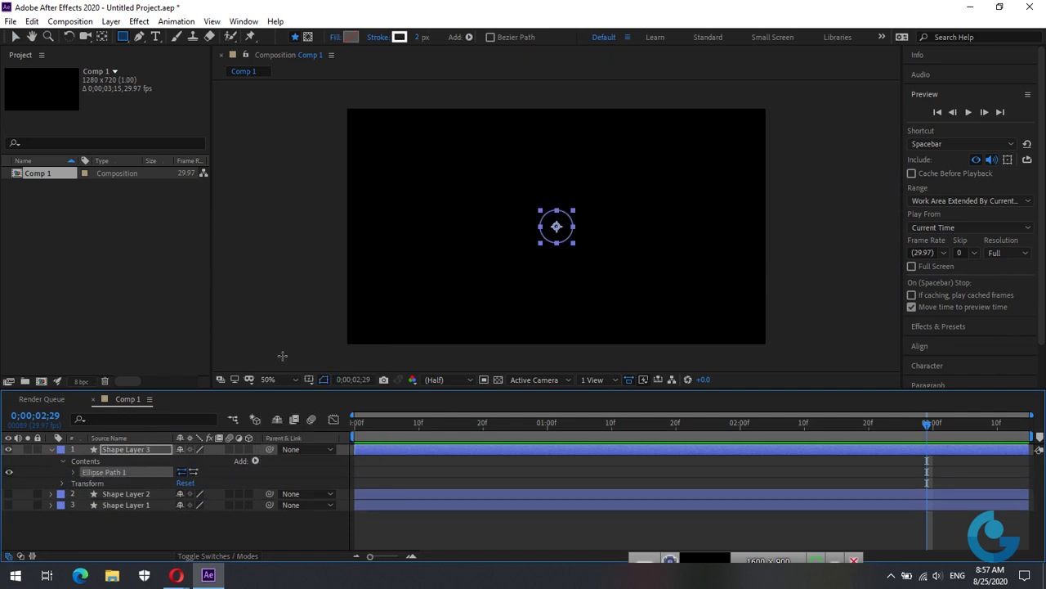
click(75, 472)
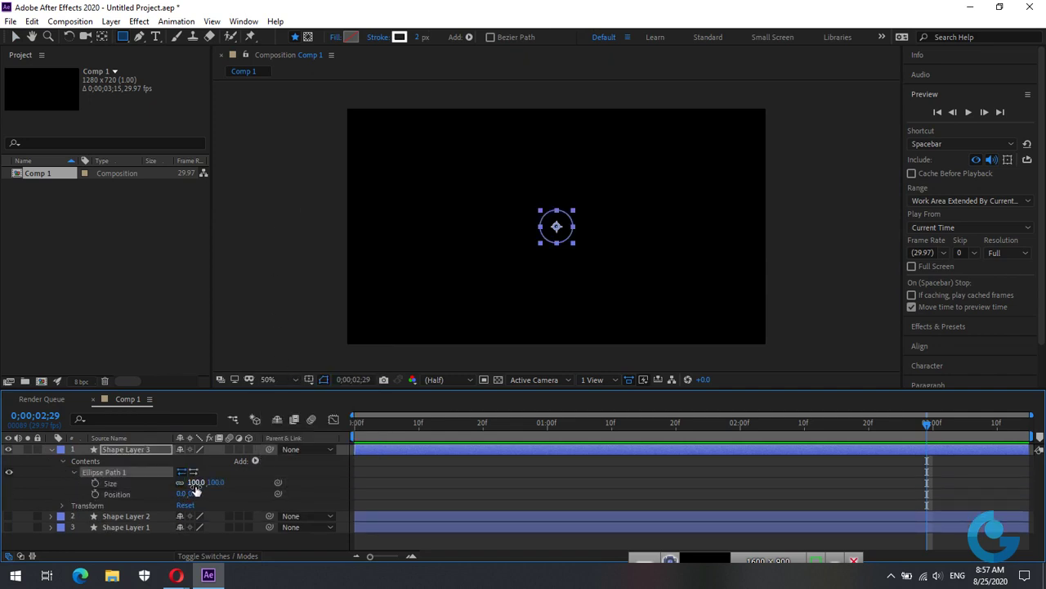
mouse_move(199, 482)
mouse_down()
mouse_move(344, 485)
mouse_move(301, 459)
mouse_up()
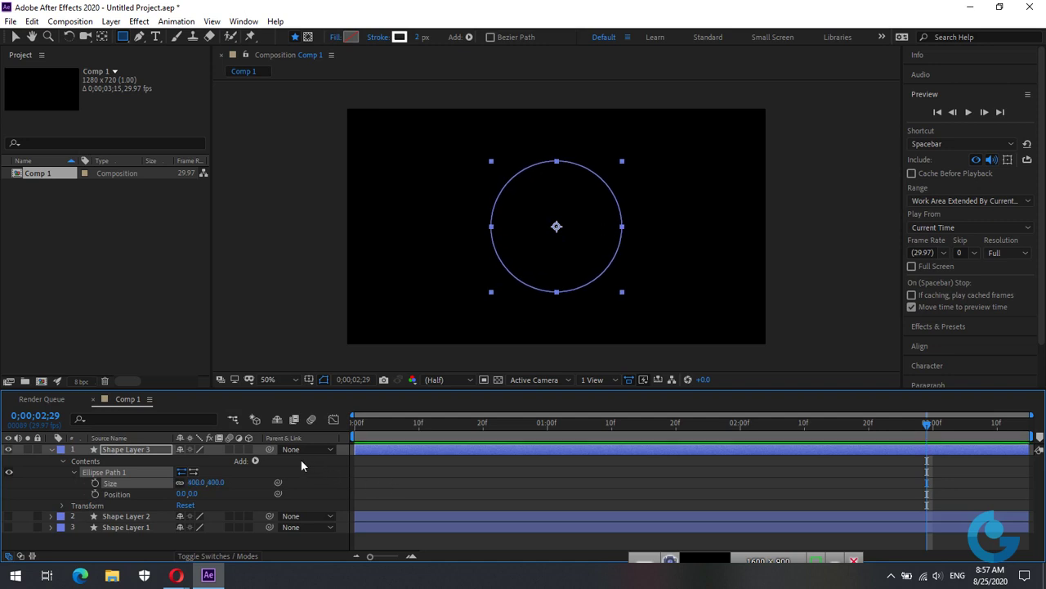
Step: Give the circle a white stroke 74 px wide
click(254, 461)
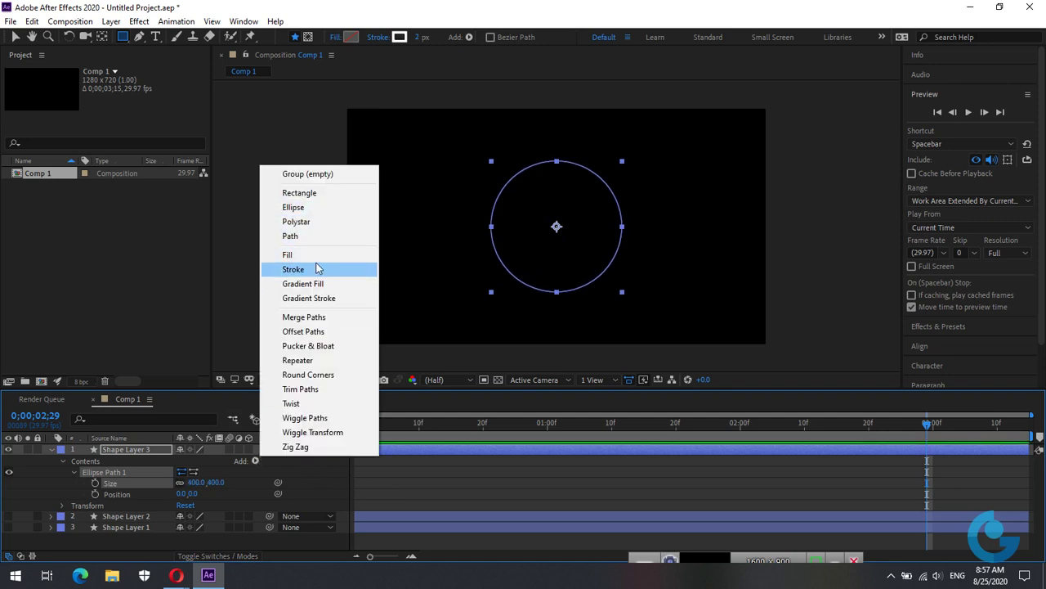
key(Escape)
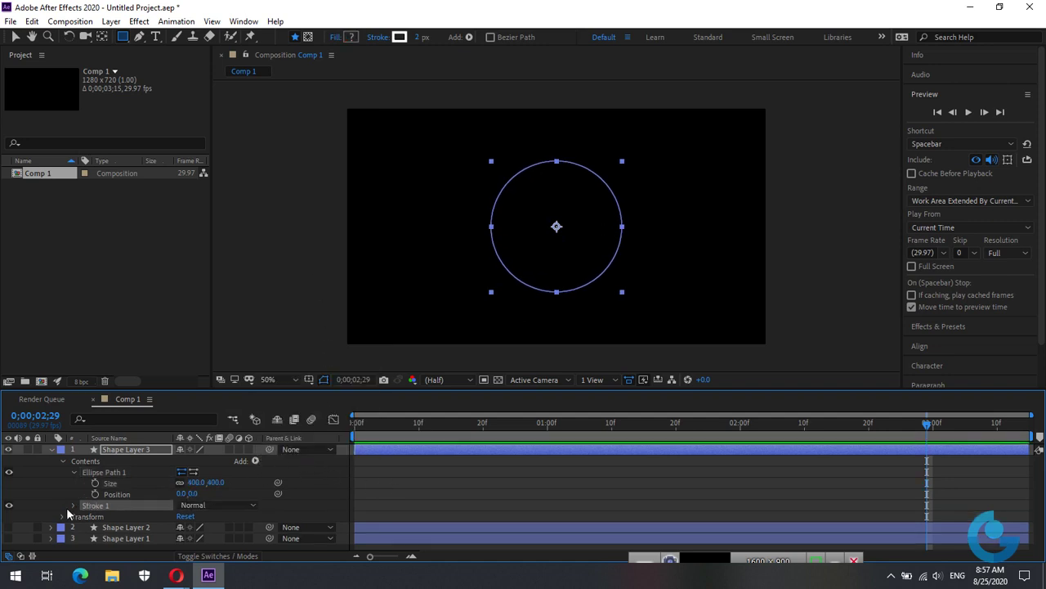
click(74, 506)
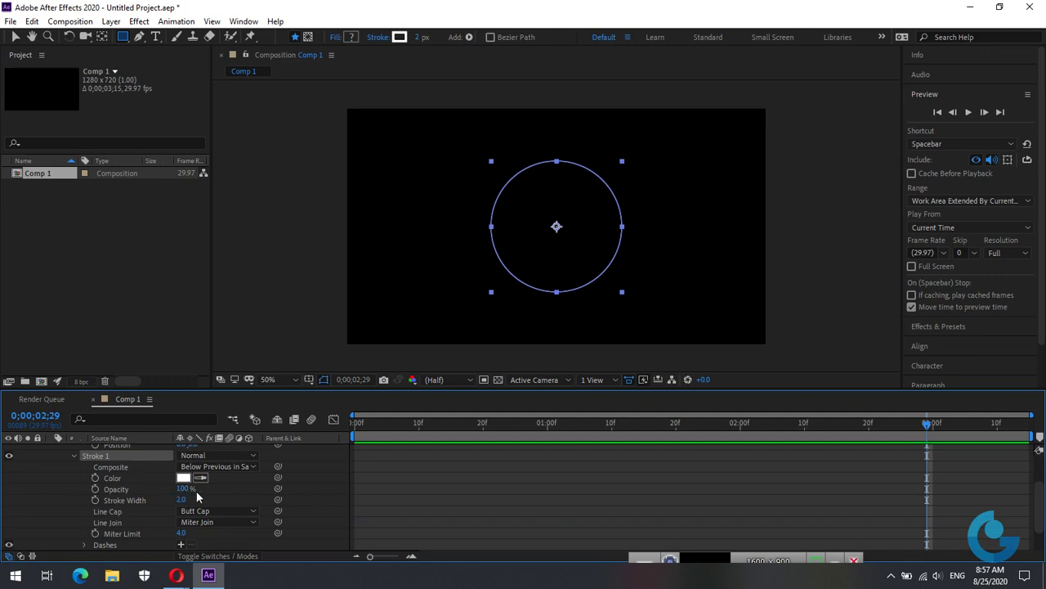
drag(181, 499, 227, 494)
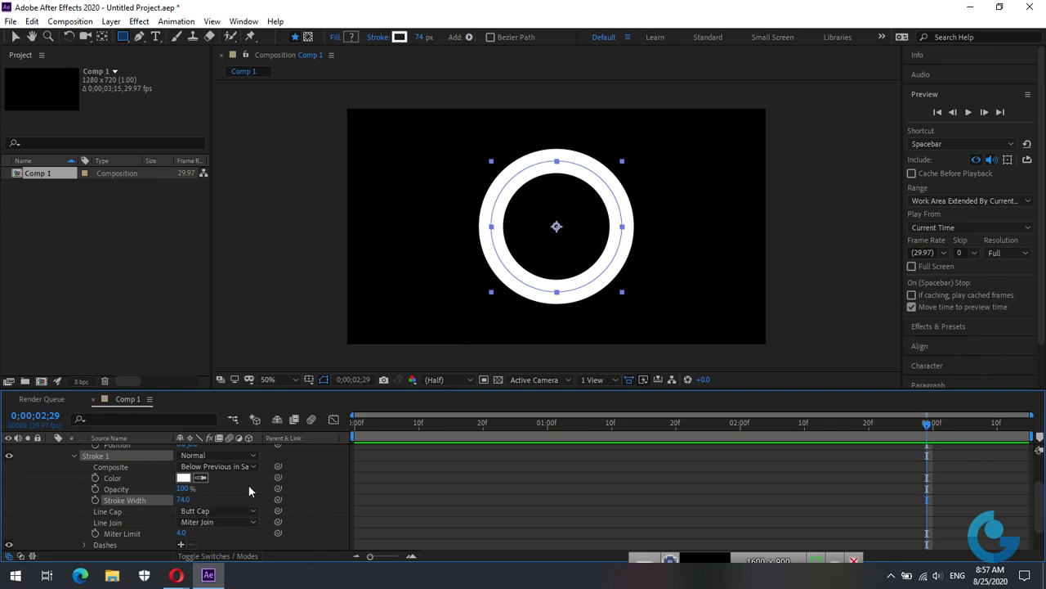
scroll(306, 456, up, 3)
Step: Add Trim Paths to the ring and lower its End to 78%, opening a gap
click(255, 461)
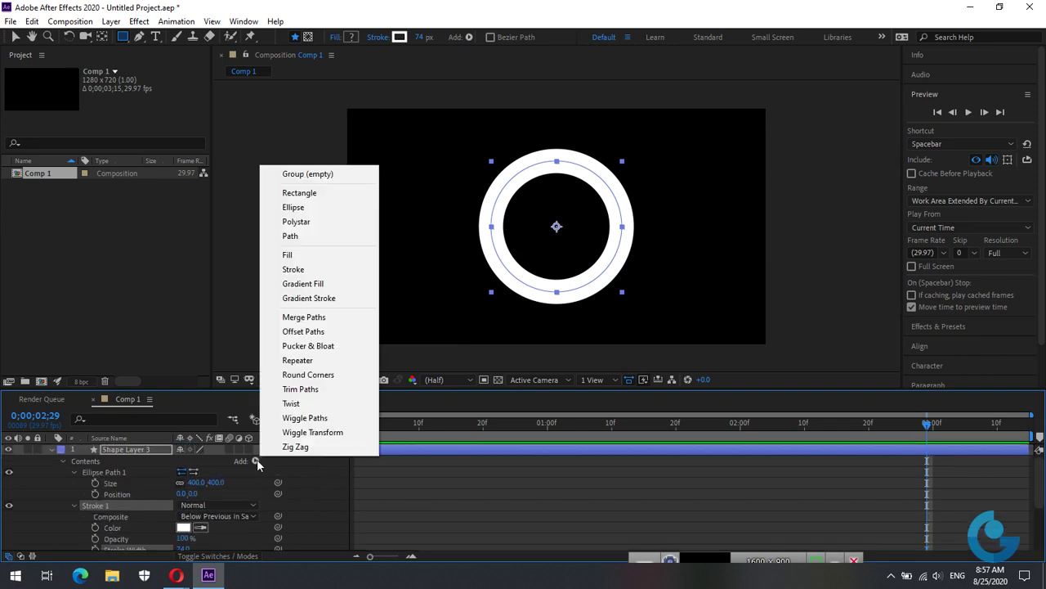
click(309, 389)
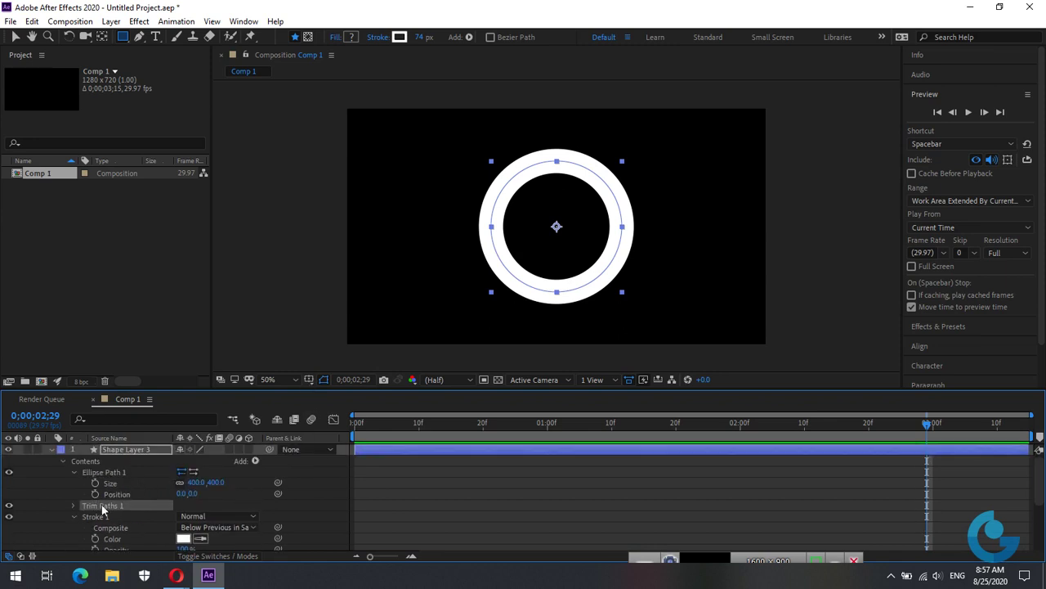
click(74, 517)
click(72, 505)
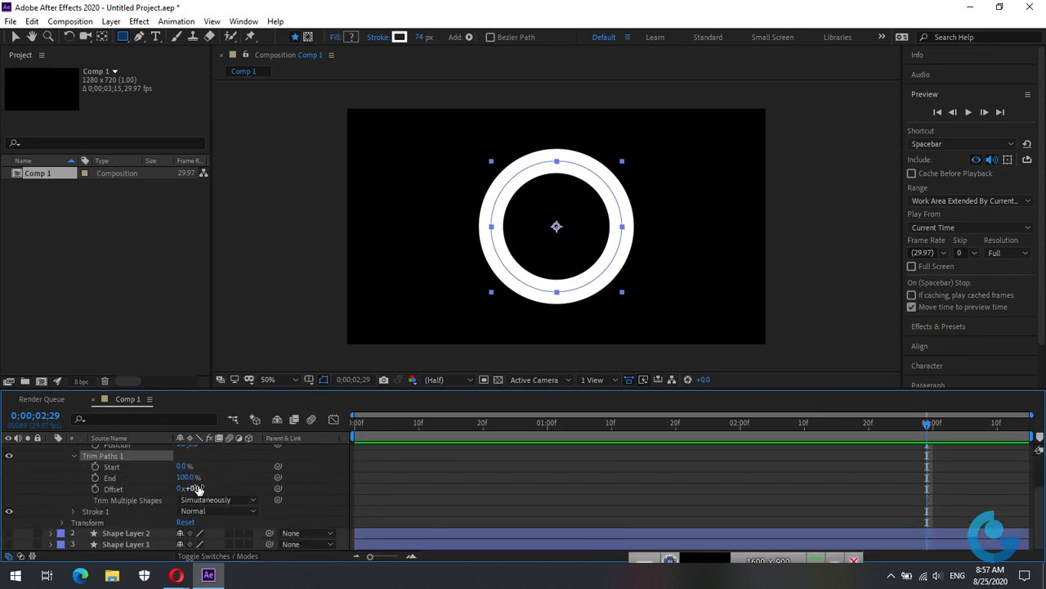
mouse_move(186, 477)
mouse_down()
mouse_move(131, 487)
mouse_move(187, 481)
mouse_move(142, 480)
mouse_move(171, 477)
mouse_up()
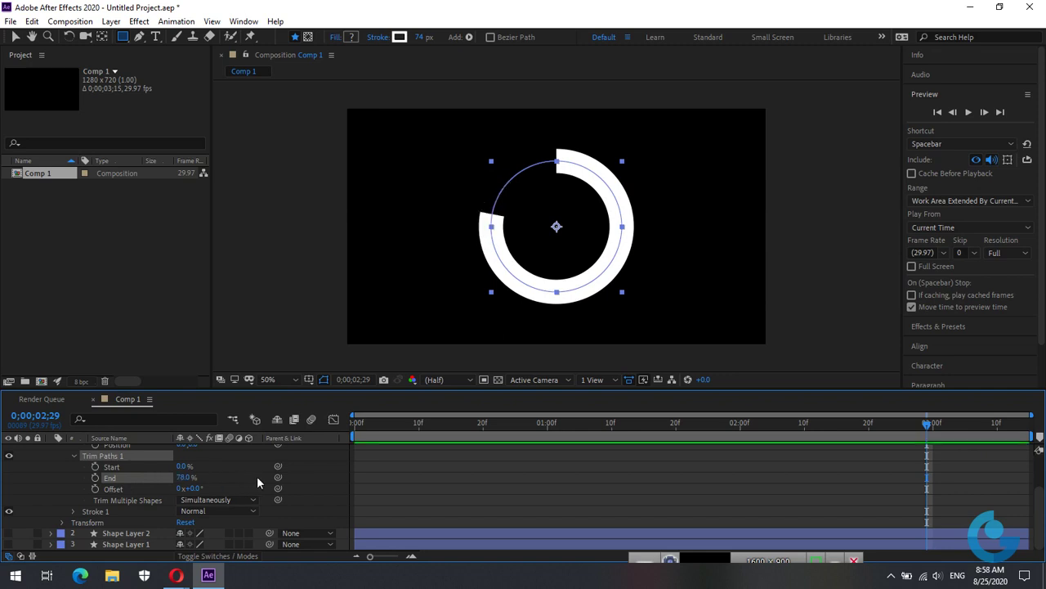
scroll(257, 476, up, 3)
scroll(257, 476, down, 2)
scroll(256, 476, up, 2)
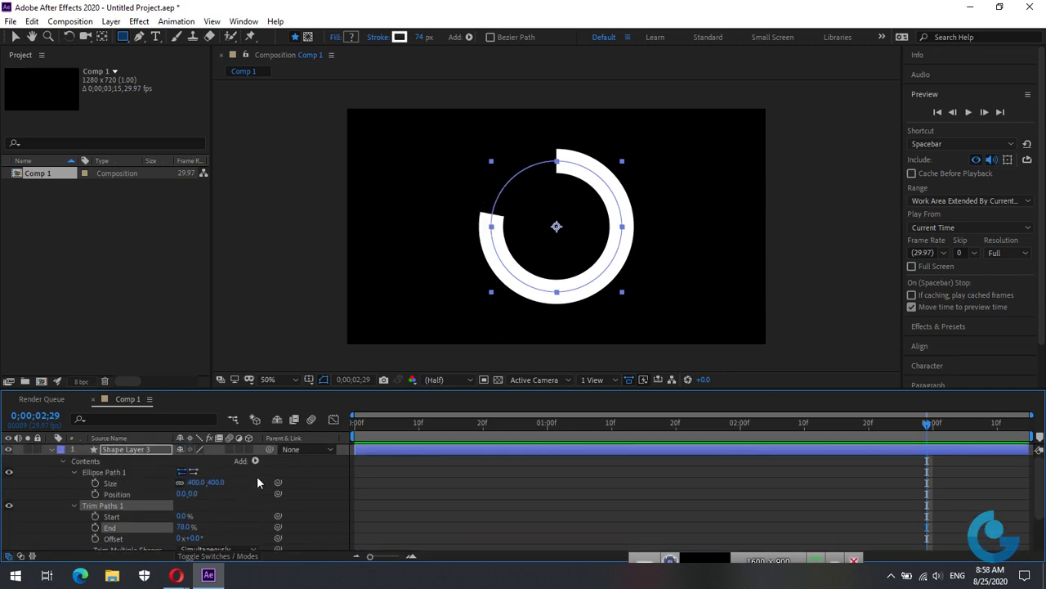
scroll(257, 476, down, 3)
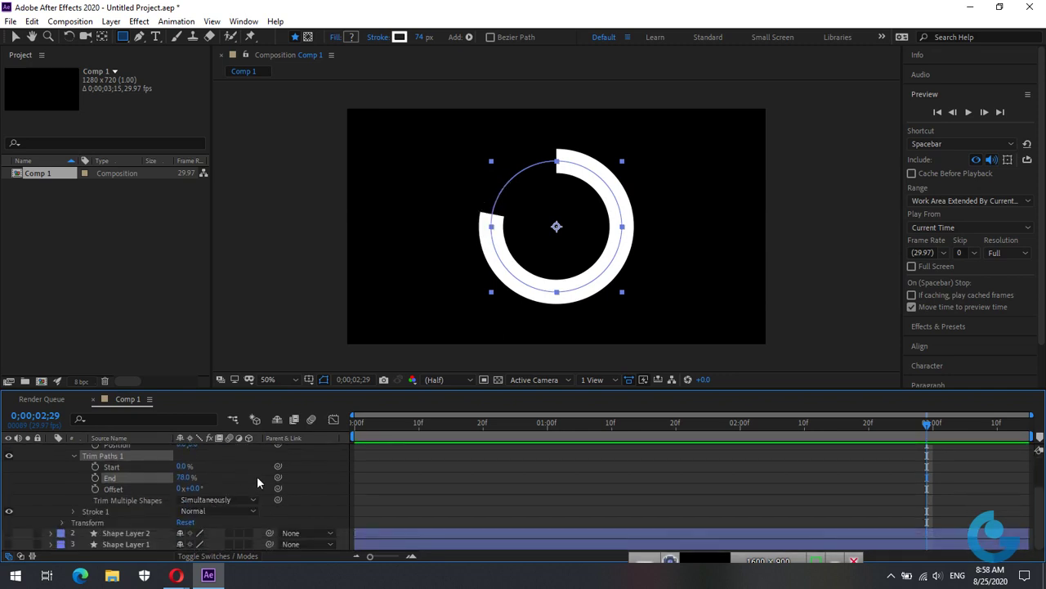
Step: Add dashes to the ring's stroke and raise the Dash value to 10
click(74, 511)
scroll(204, 482, down, 3)
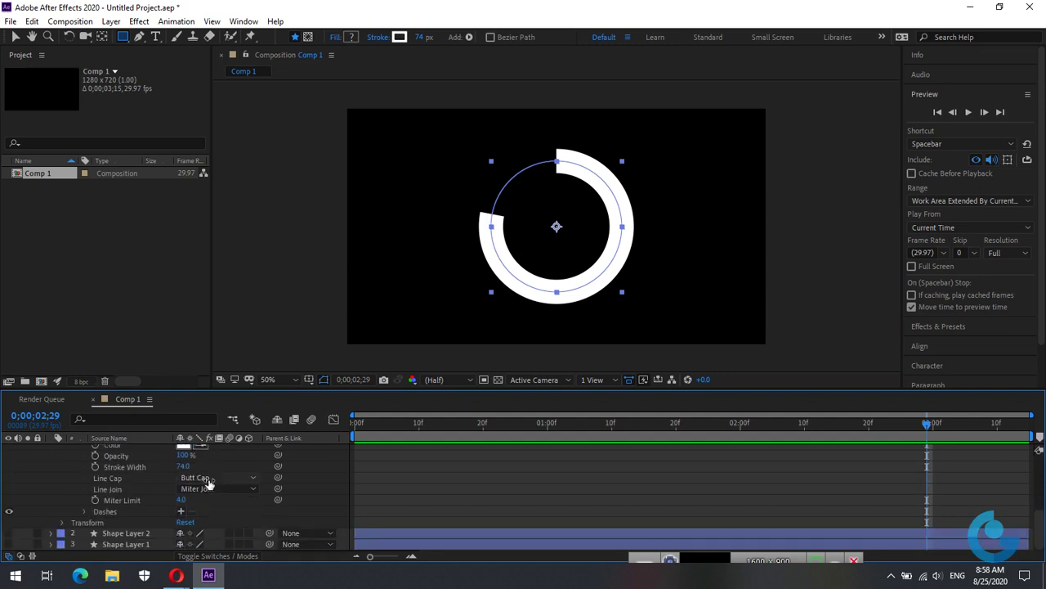
click(180, 512)
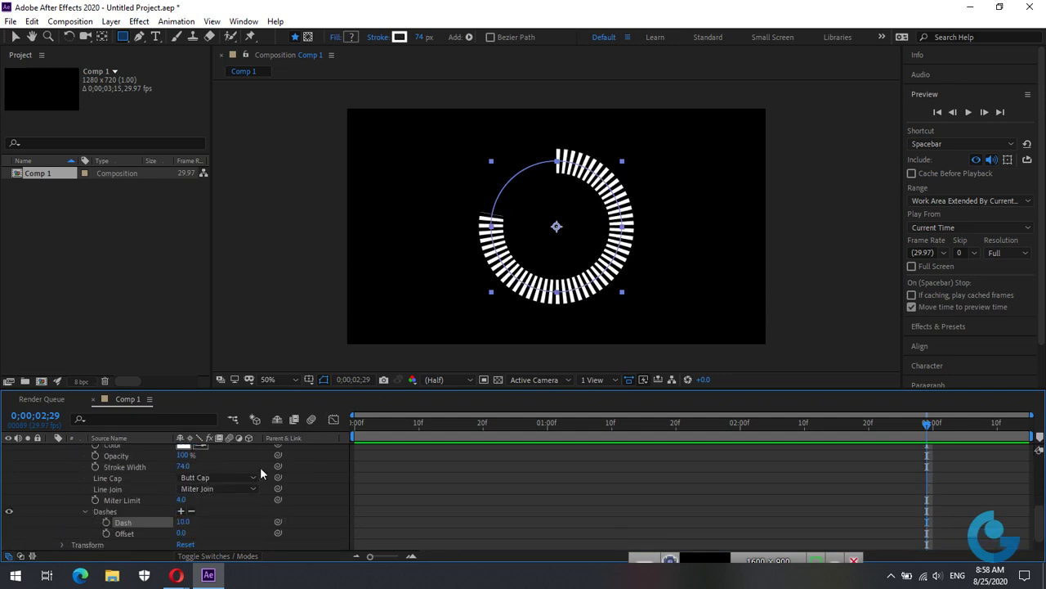
scroll(218, 483, up, 2)
scroll(215, 481, down, 1)
scroll(212, 487, down, 1)
drag(183, 522, 205, 522)
Step: Return Trim Paths End to 100% so the dashed ring is complete
scroll(240, 507, up, 3)
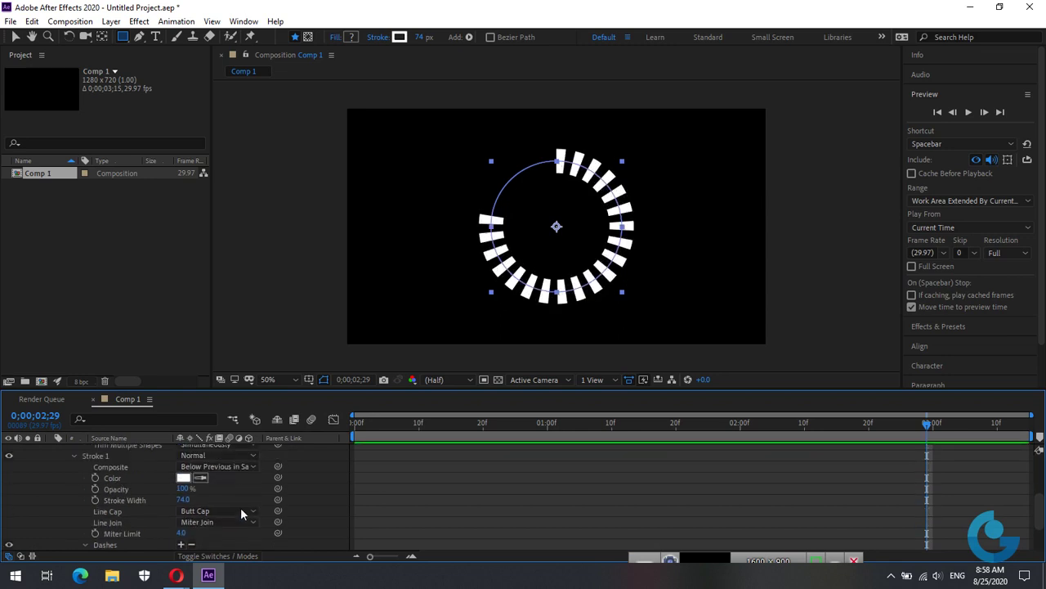
scroll(240, 507, up, 2)
scroll(229, 511, up, 3)
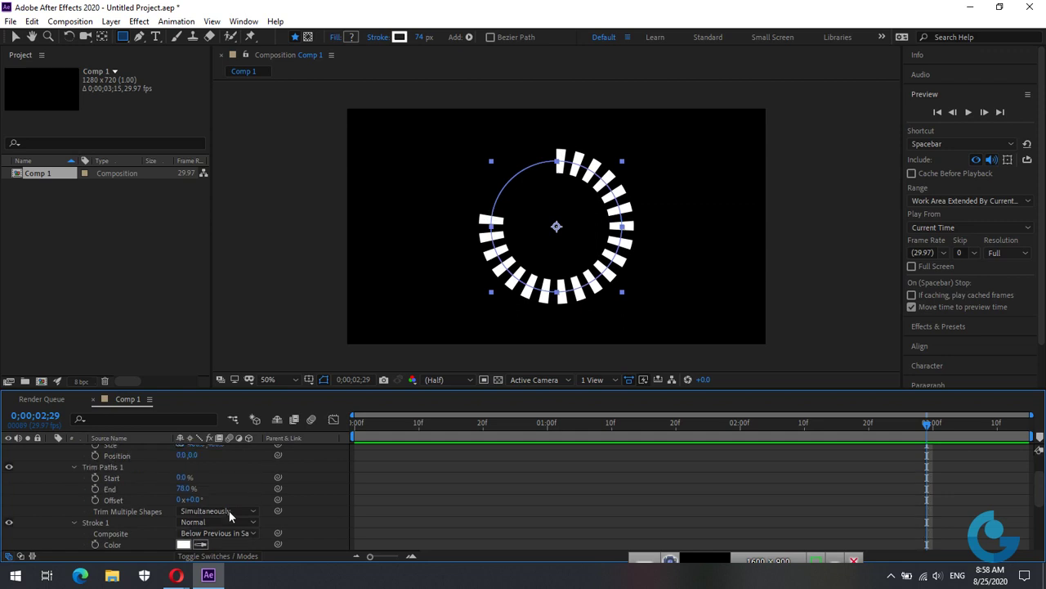
scroll(229, 510, up, 2)
mouse_move(185, 522)
mouse_down()
mouse_move(137, 522)
mouse_move(184, 512)
mouse_move(119, 518)
mouse_move(188, 516)
mouse_up()
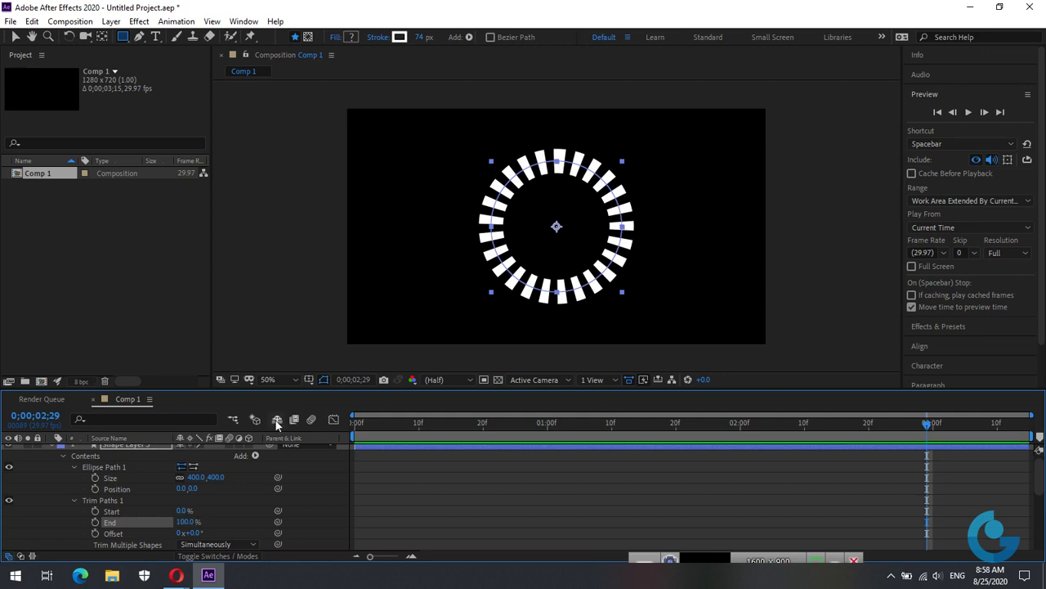
Step: Add a red fill to the circle and trim its End to 50%
click(255, 456)
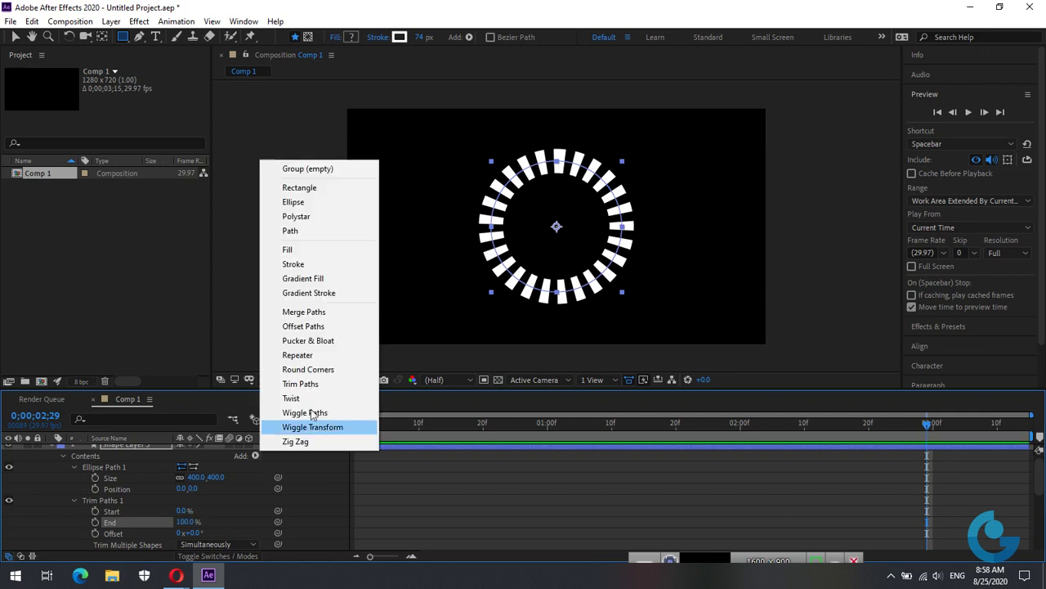
click(323, 250)
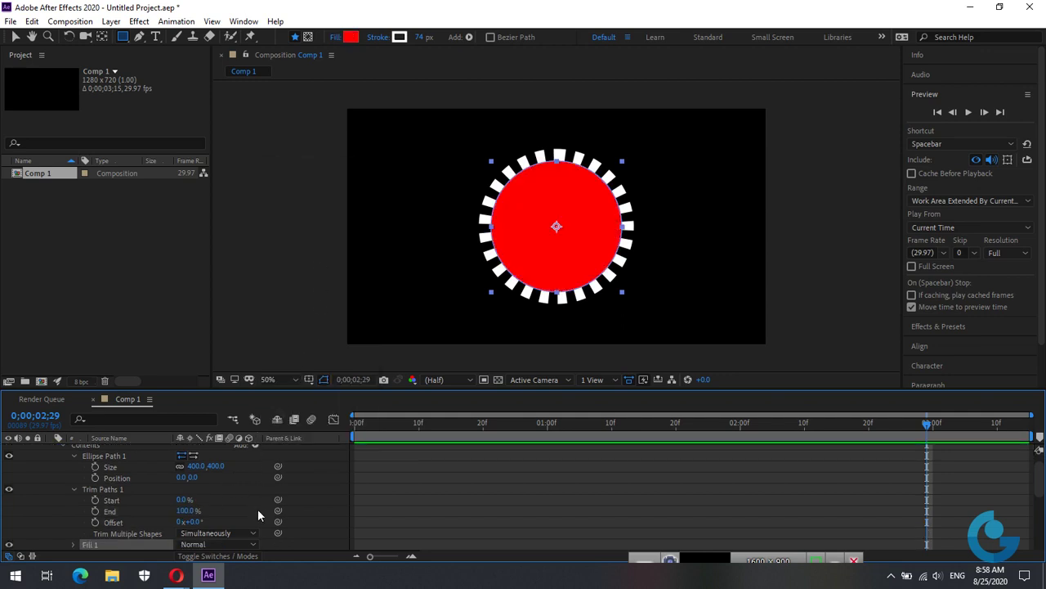
scroll(253, 490, down, 3)
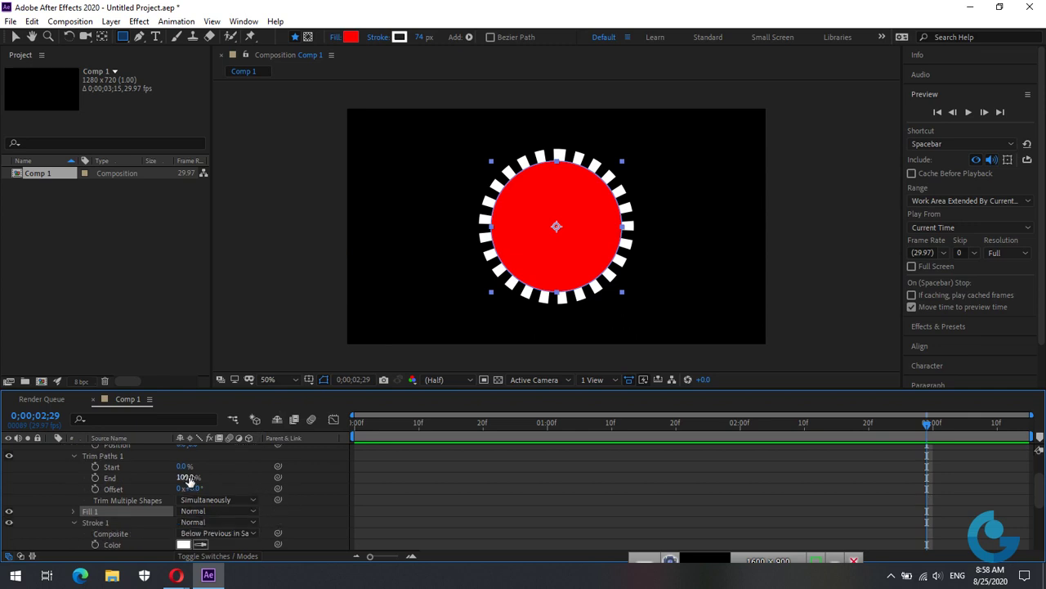
mouse_move(188, 477)
mouse_down()
mouse_move(151, 483)
mouse_move(174, 466)
mouse_move(154, 473)
mouse_up()
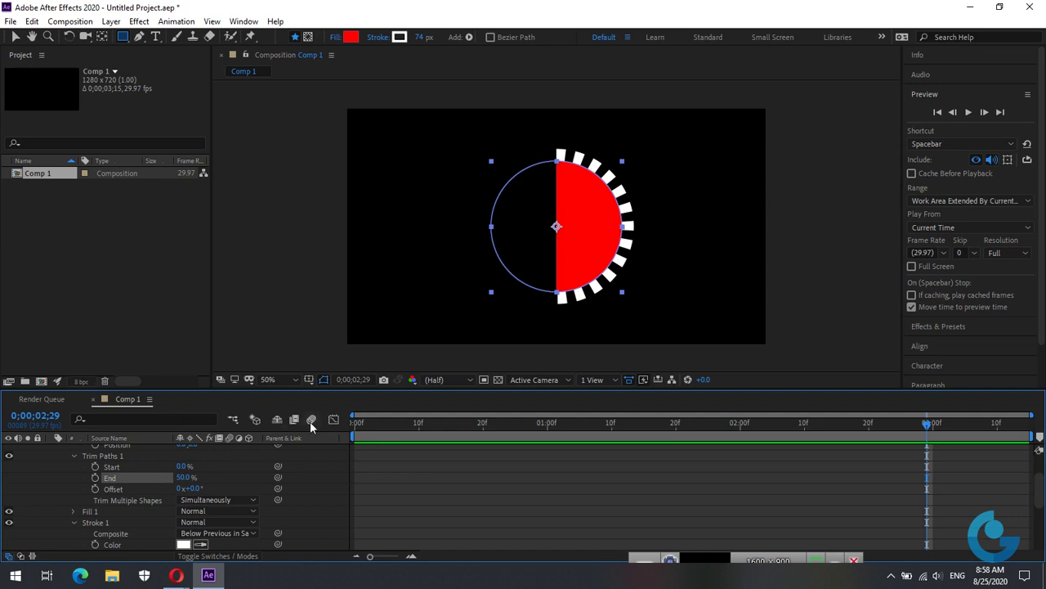
scroll(104, 472, up, 5)
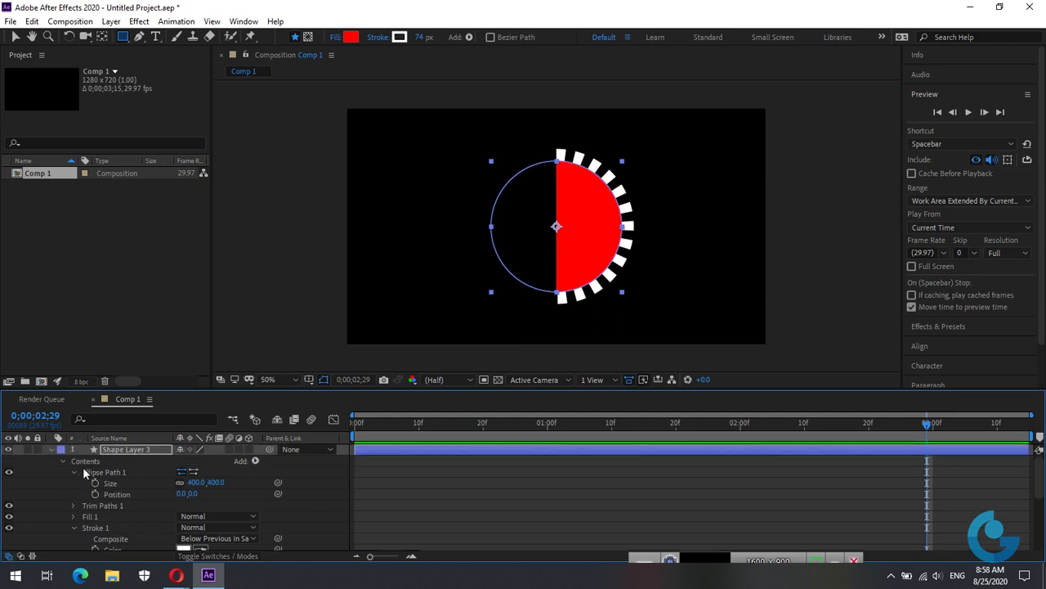
Step: Collapse Shape Layer 3, then select and delete all three shape layers from Comp 1
click(62, 461)
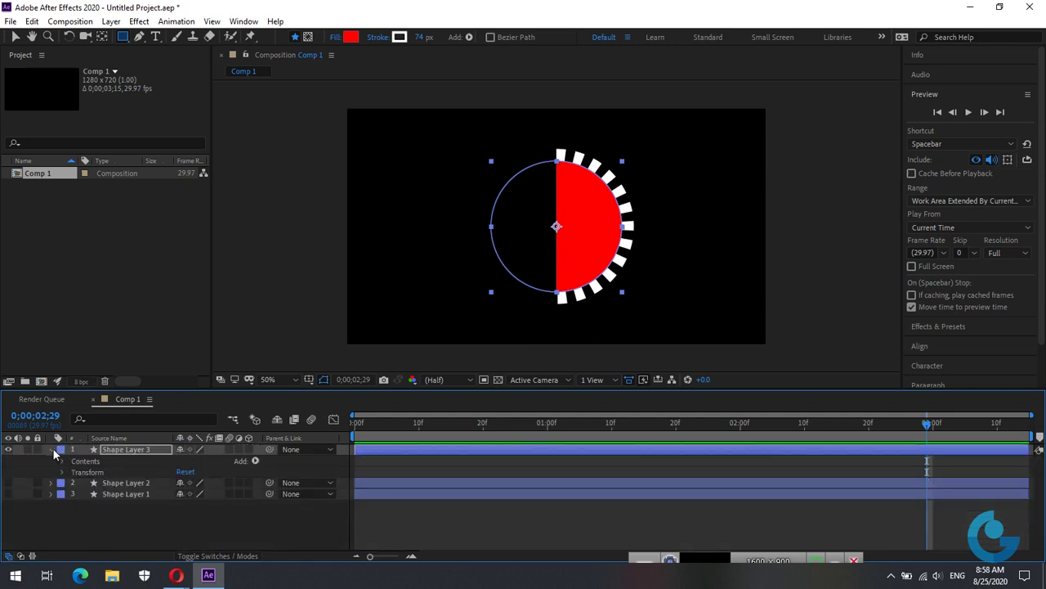
click(51, 450)
click(174, 490)
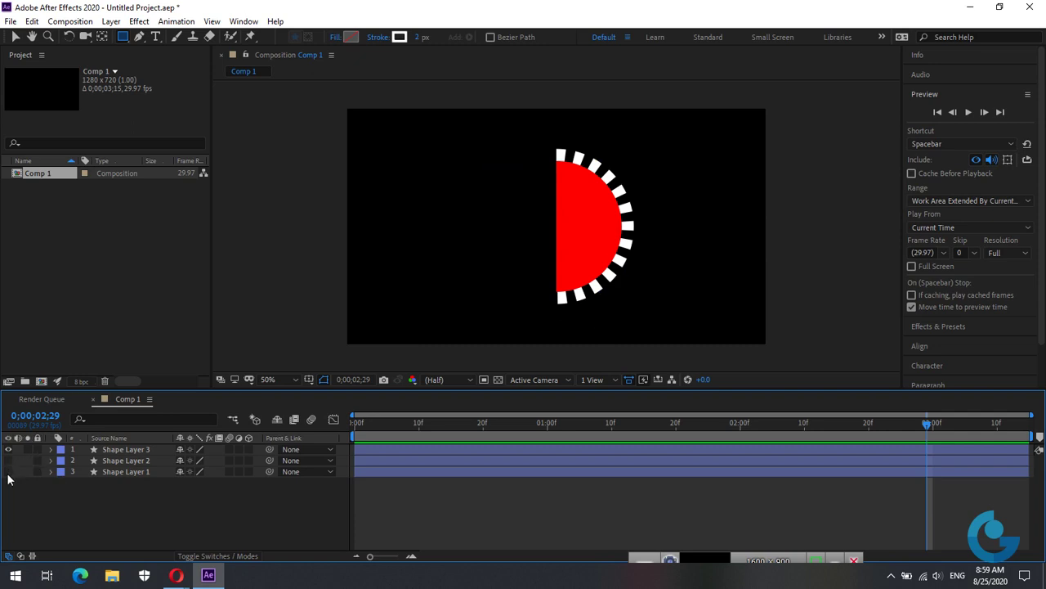
drag(150, 502, 113, 447)
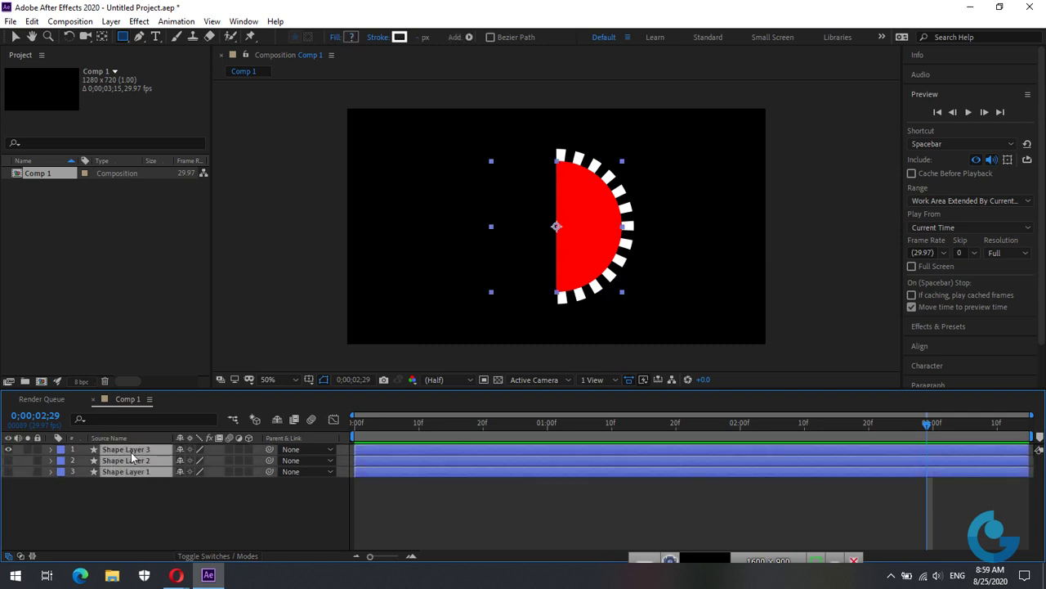
key(Delete)
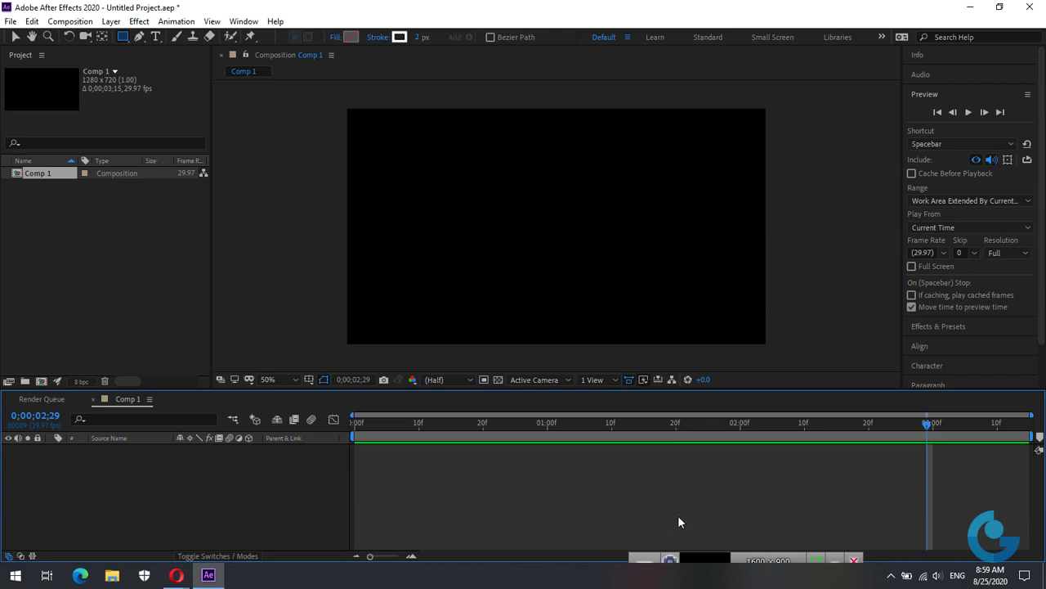